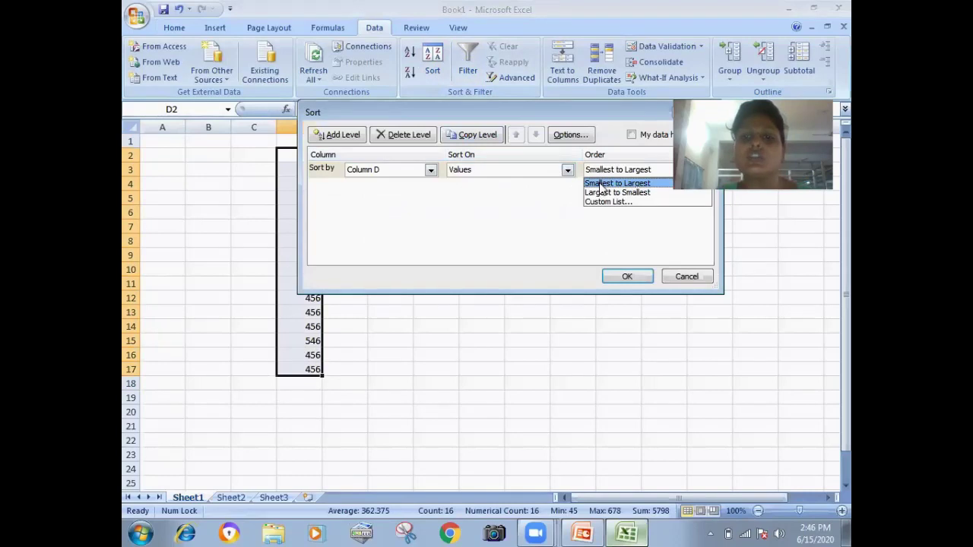
Sort the numbers in D2:D17 from smallest to largest, and re-sort them from largest to smallest
left_click(623, 278)
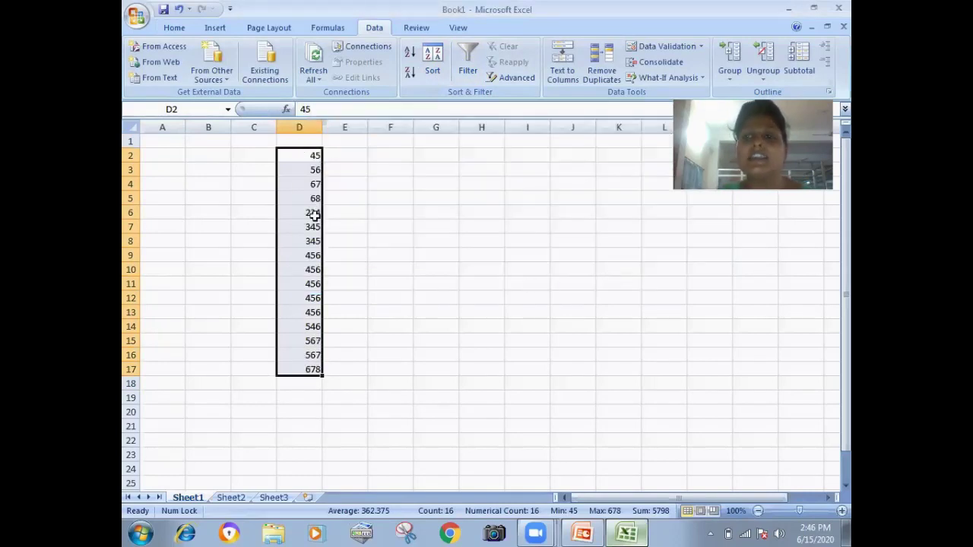
left_click(433, 60)
left_click(601, 172)
left_click(602, 195)
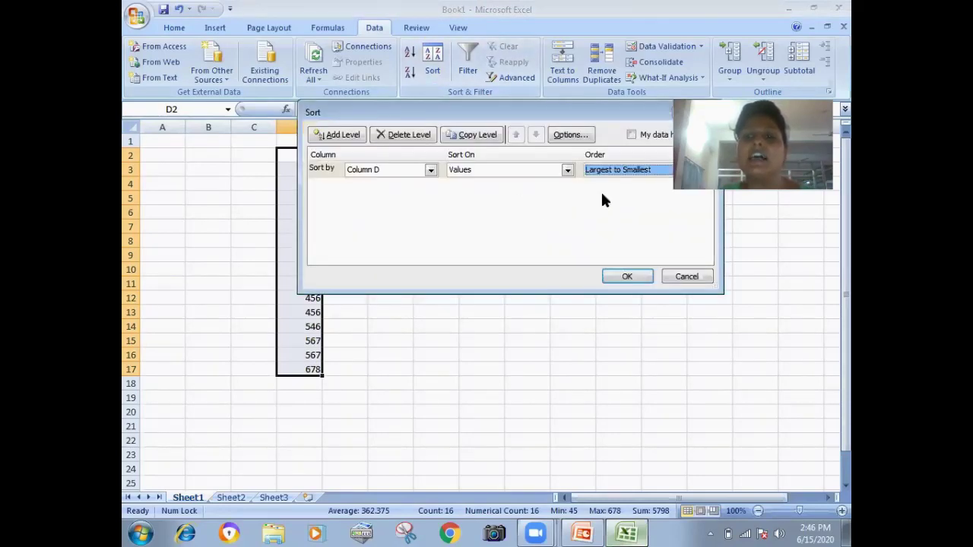
left_click(616, 279)
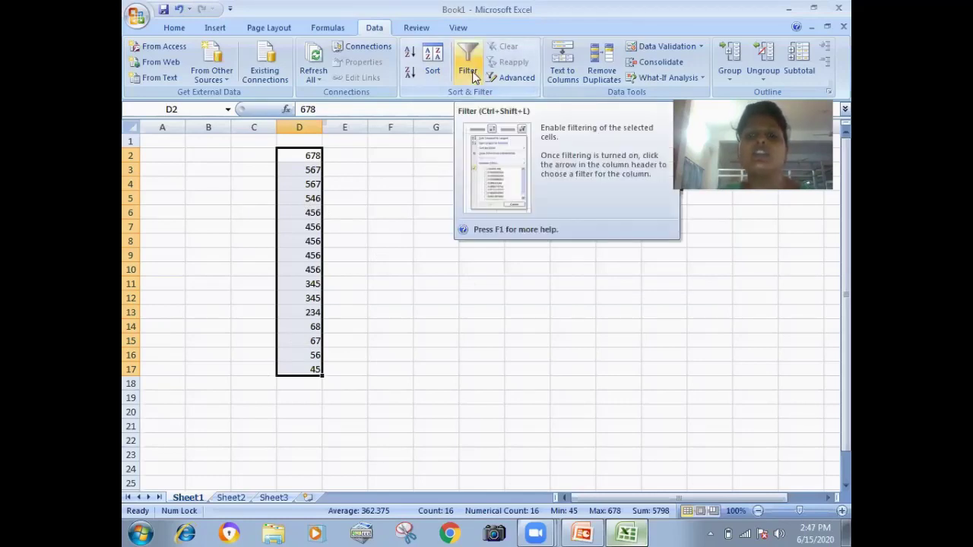
Enable filtering on column D starting at D2 and filter it to only the values 56 and 68
left_click(304, 156)
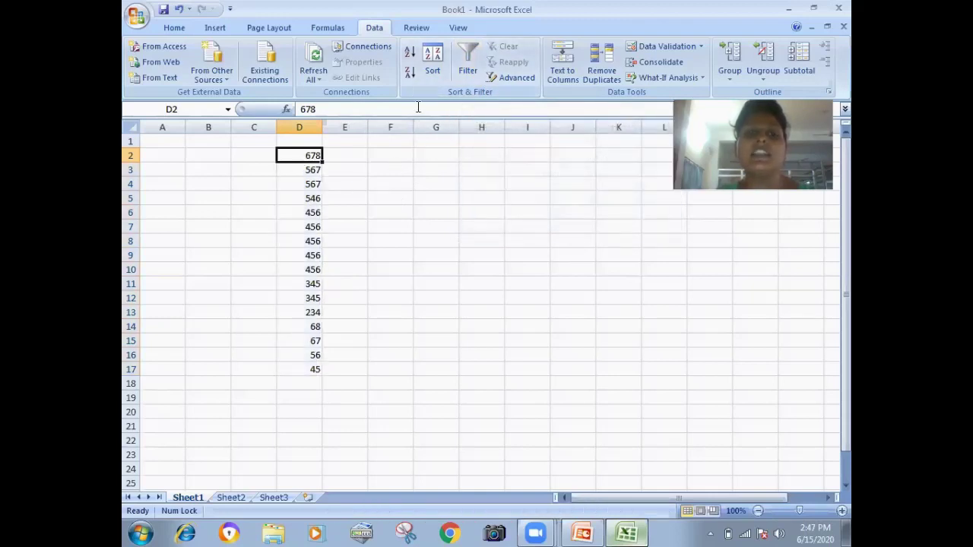
left_click(467, 64)
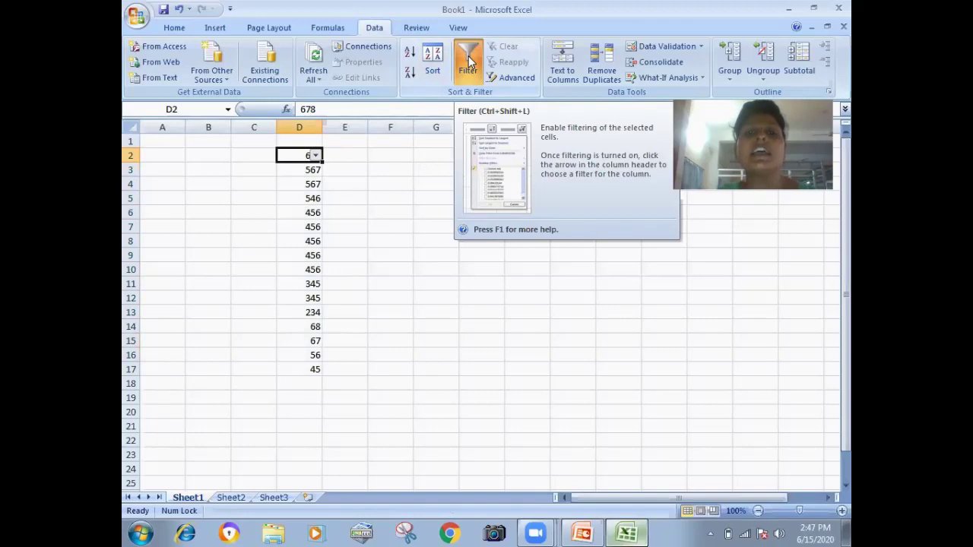
left_click(315, 156)
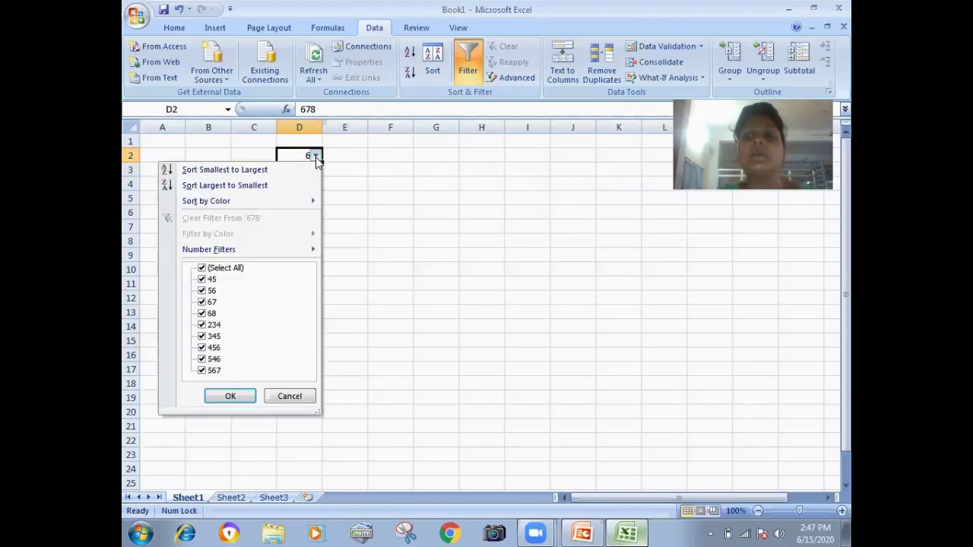
left_click(216, 270)
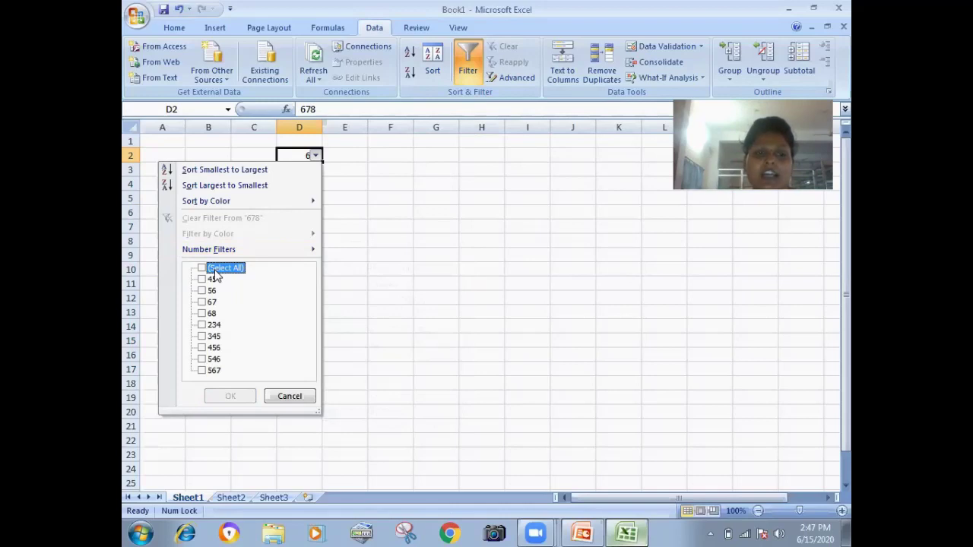
left_click(202, 291)
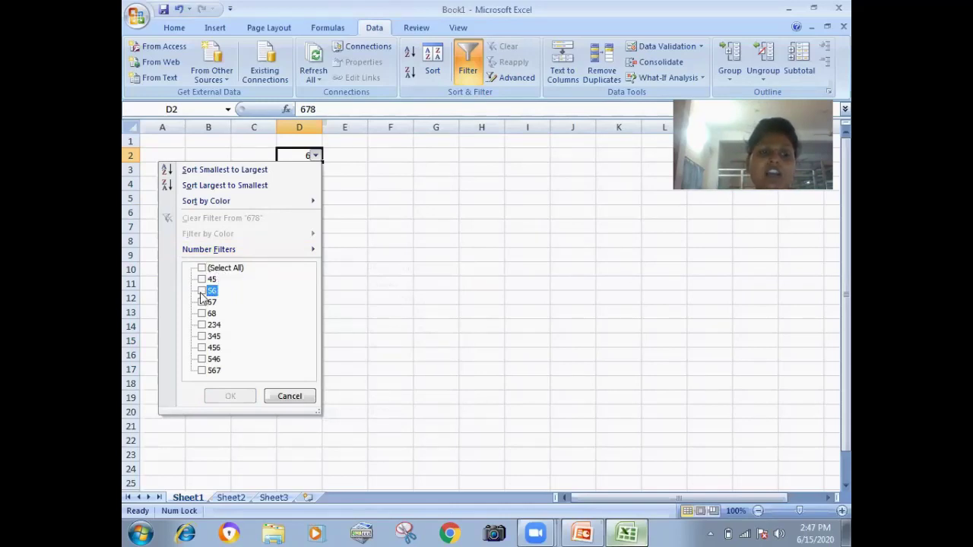
left_click(202, 313)
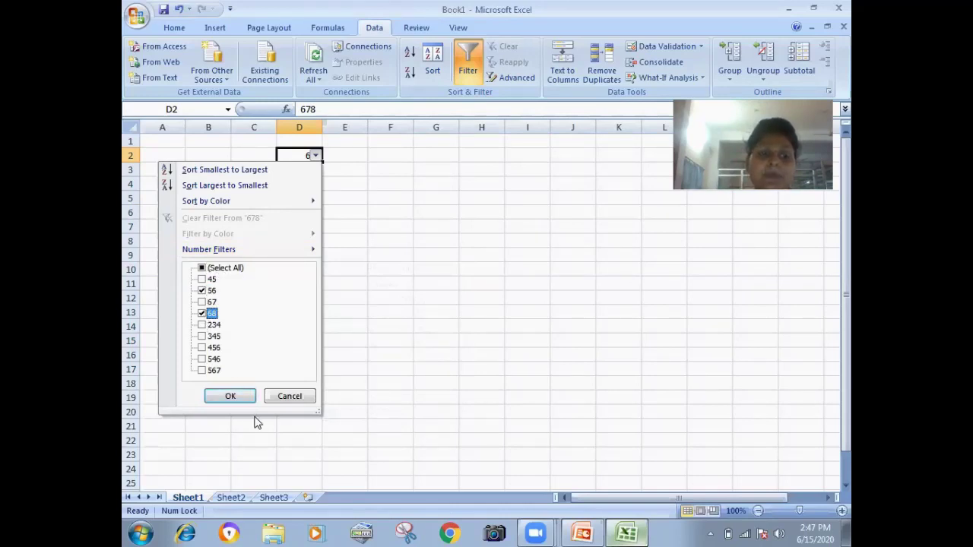
left_click(246, 395)
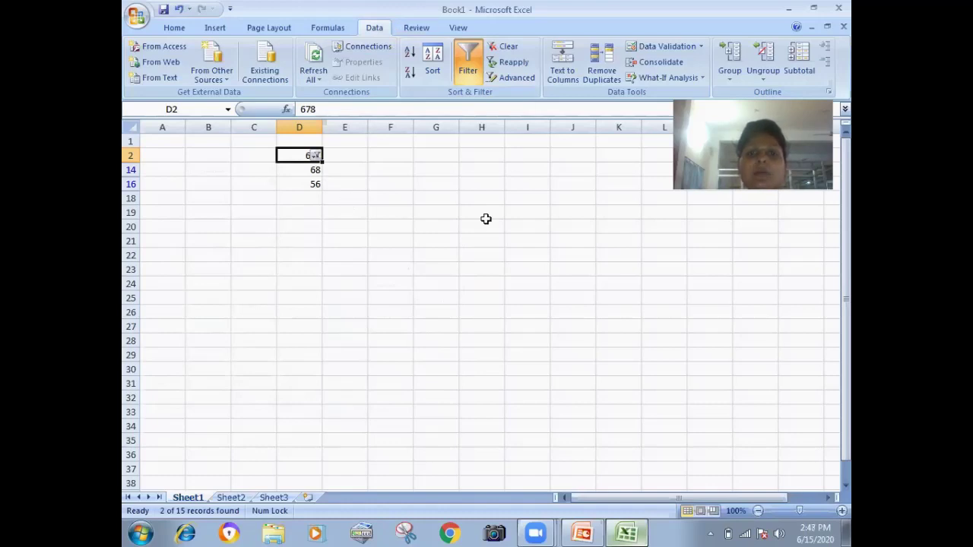
Clear the filter on column D and turn off filtering
left_click(506, 48)
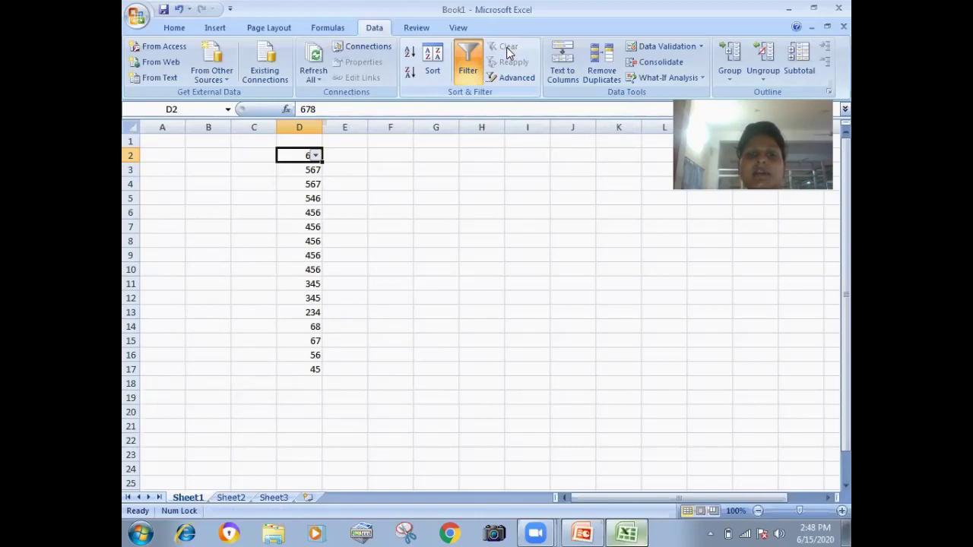
left_click(469, 68)
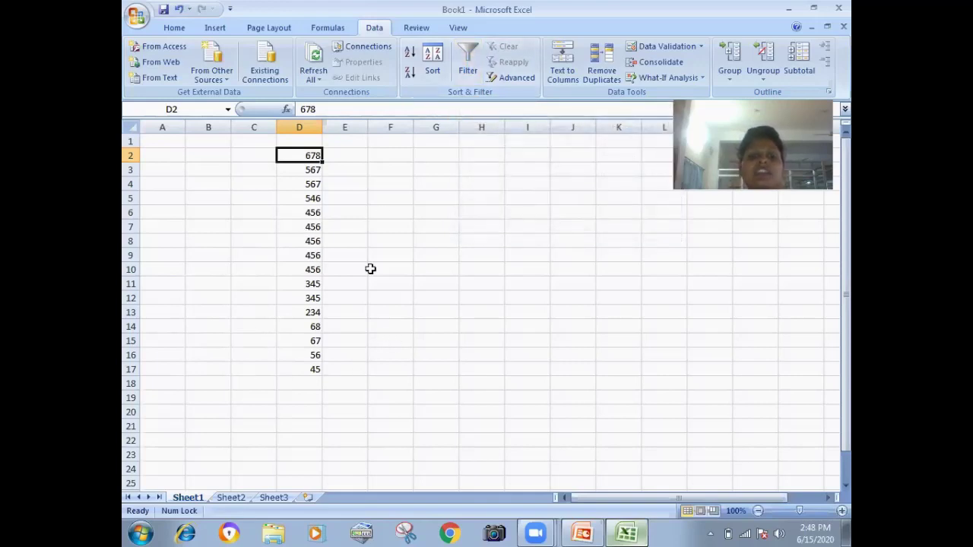
Enter the table headers name, class, hin, eng, total and avg in cells F6 to K6
left_click(386, 206)
type("name")
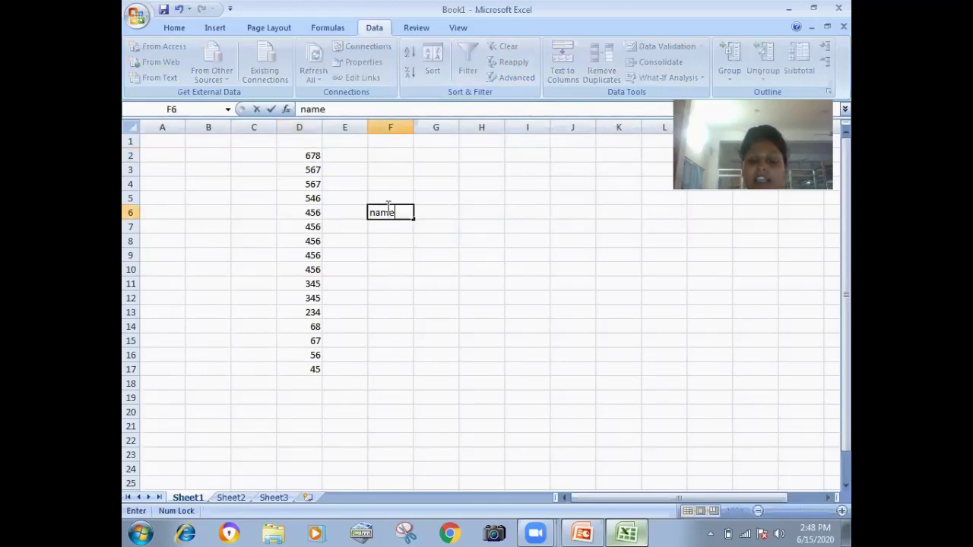
key("Tab")
type("class")
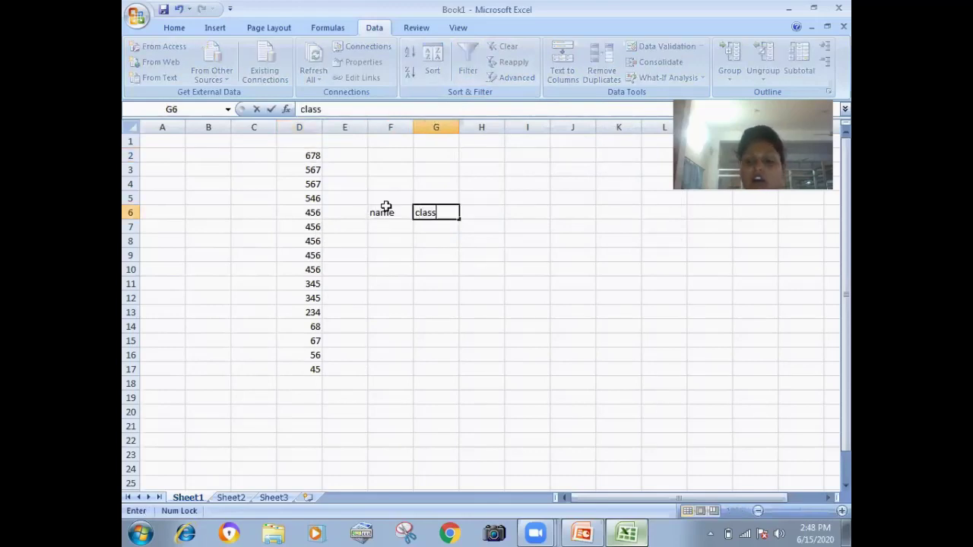
key("Tab")
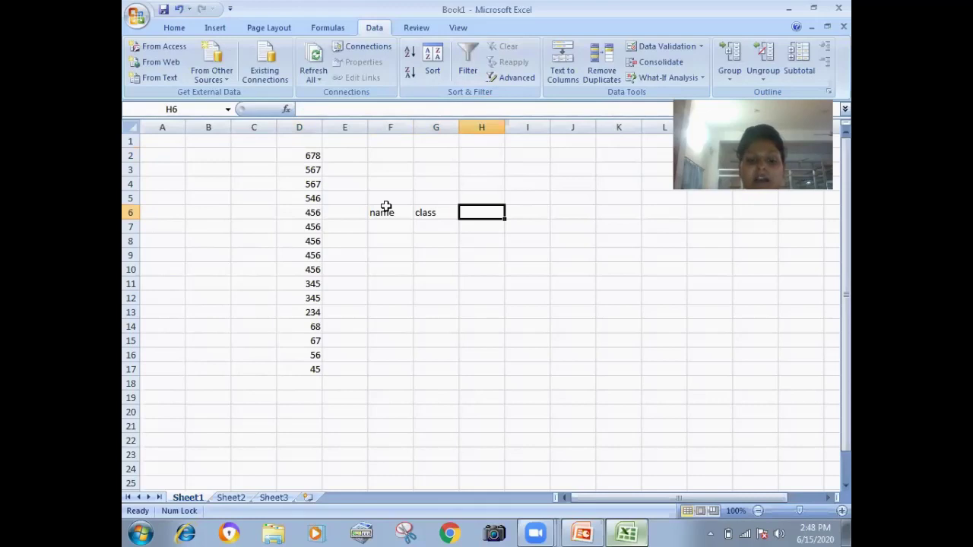
type("hin")
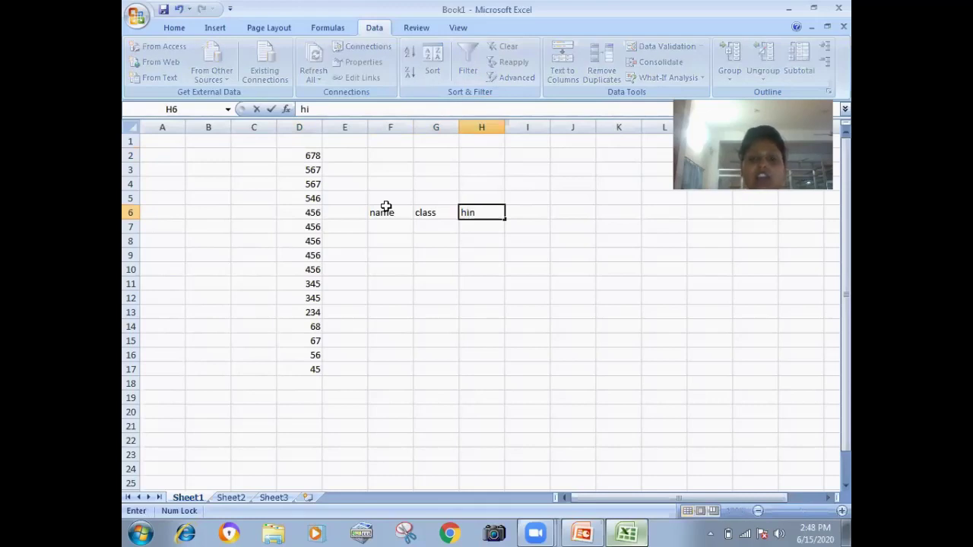
key("Tab")
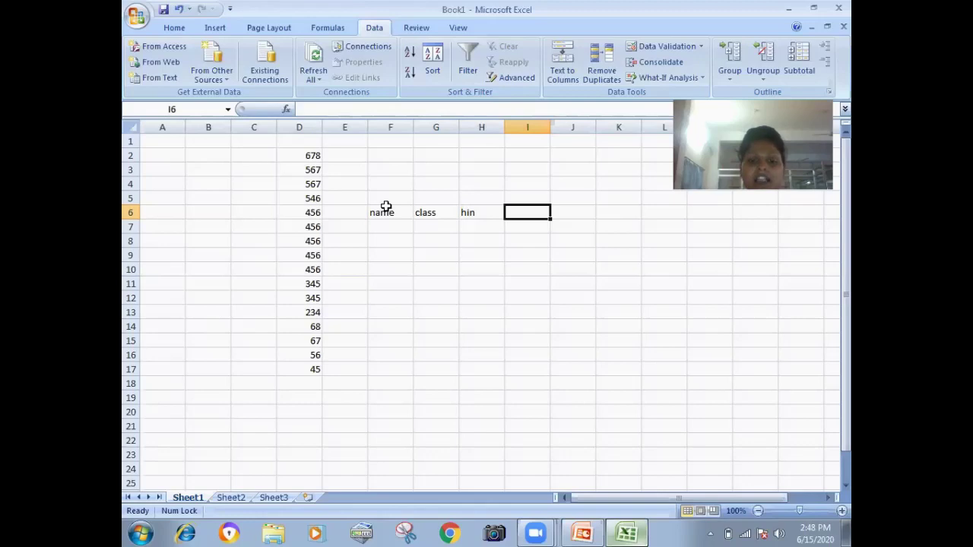
type("eng")
key("Tab")
type("total")
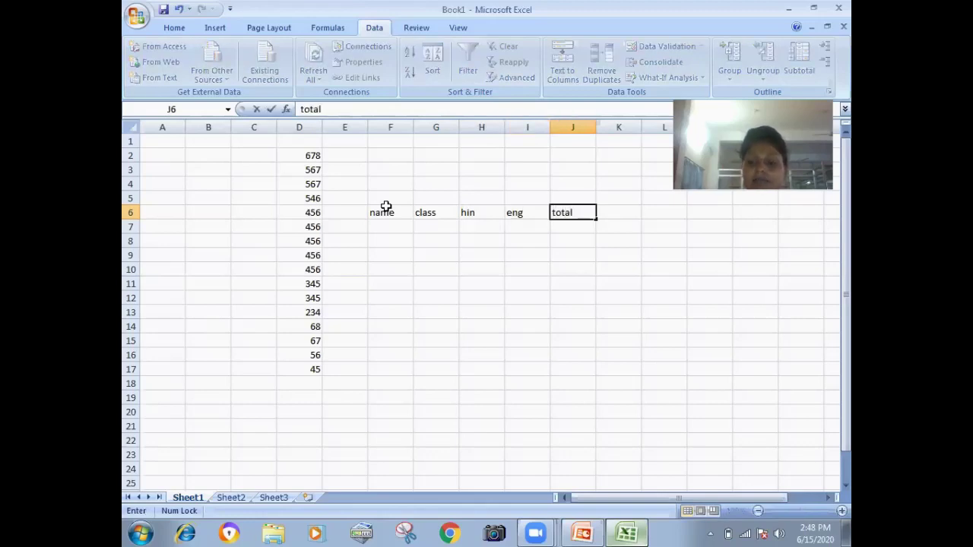
key("Tab")
type("avg")
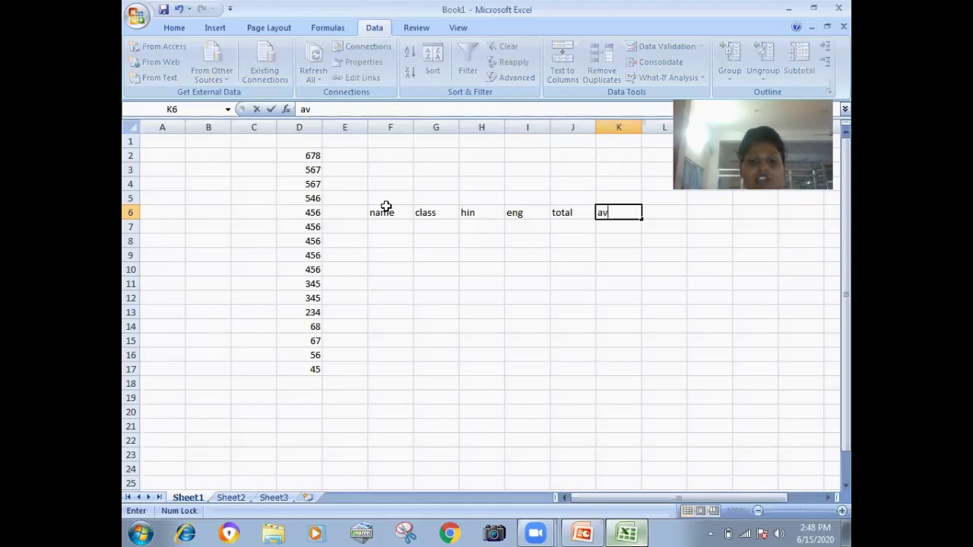
Fill the name column in F7:F12 with asd, sdf, we, er, dfg and dfg
left_click(404, 222)
type("asd")
key("Return")
type("sdf")
key("Return")
type("we")
key("Return")
type("er")
key("Return")
type("dfg")
key("Return")
type("d")
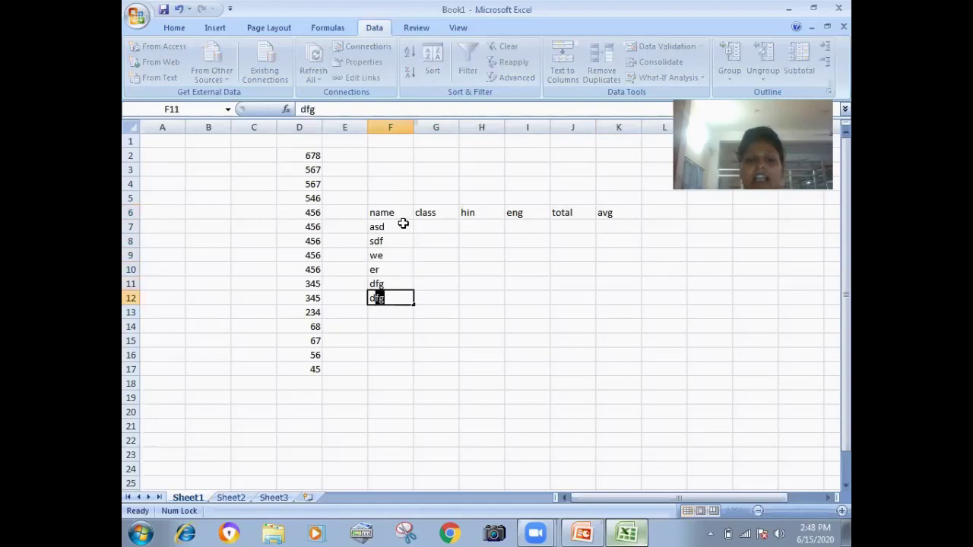
key("Up")
Fill the class column in G7:G12 with 4, 5, 5, 6, 7 and 8
key("Up")
key("Up")
key("Up")
key("Up")
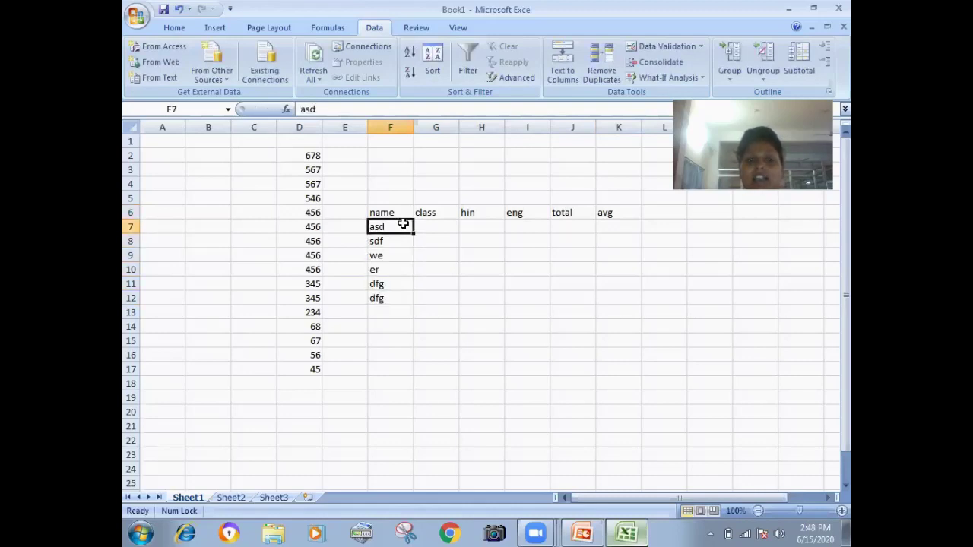
key("Right")
type("4")
key("Return")
type("5")
key("Return")
type("5")
key("Return")
type("6")
key("Return")
type("7")
key("Return")
type("88")
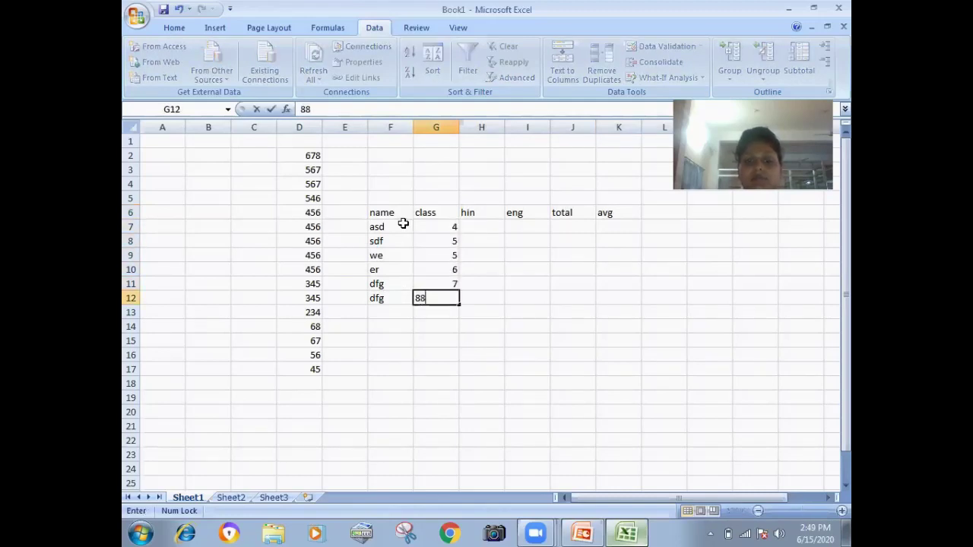
key("BackSpace")
key("Right")
Fill the hin column in H7:H12 with 56, 78, 34, 78, 56 and 78
key("Up")
key("Up")
key("Up")
key("Up")
key("Up")
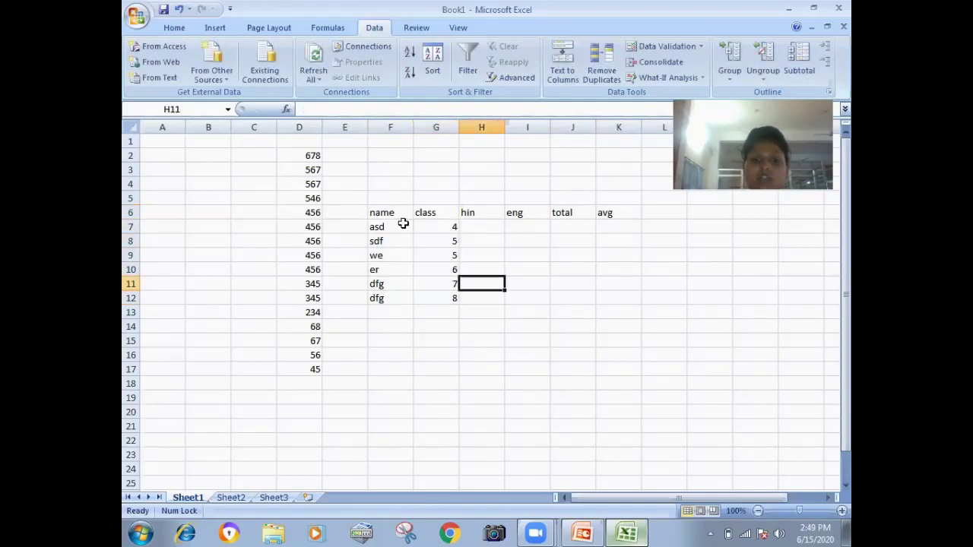
type("56")
key("Return")
type("78")
key("Return")
type("346")
key("BackSpace")
key("Return")
type("78")
key("Return")
type("56")
key("Return")
type("78")
key("Tab")
Fill the eng column in I7:I12 with 56, 67, 78, 45, 78 and 56
key("Up")
key("Up")
key("Up")
key("Up")
key("Up")
type("56")
key("Return")
type("7")
key("Return")
key("Up")
type("67")
key("Return")
type("78")
key("Return")
type("45")
key("Return")
type("78")
key("Return")
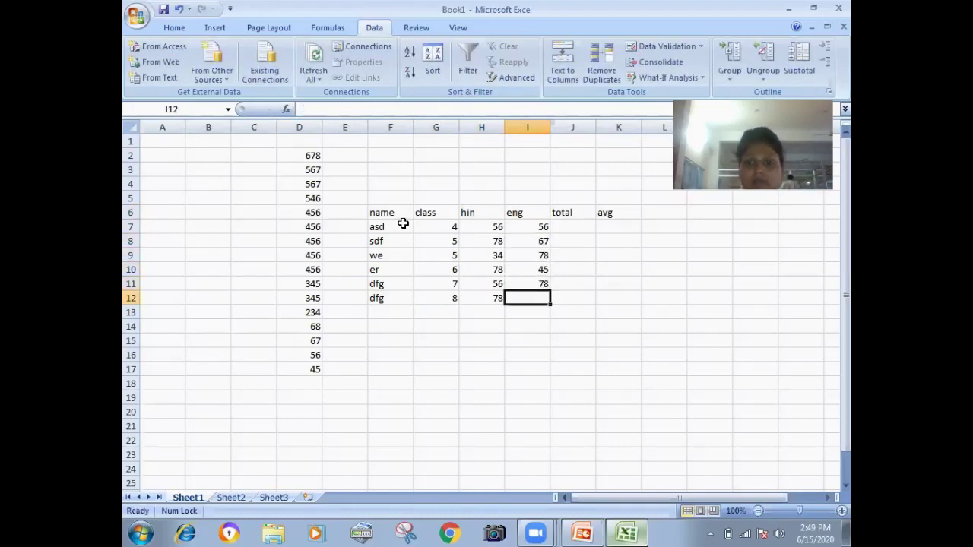
type("56")
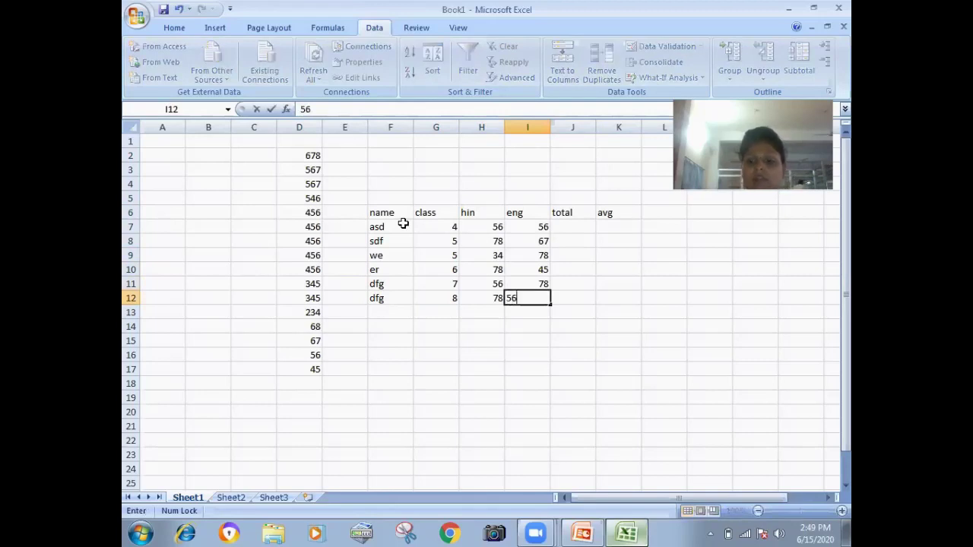
key("Tab")
Calculate the first student's total in J7 with the formula =H7+I7
key("Up")
key("Up")
key("Up")
key("Up")
key("Up")
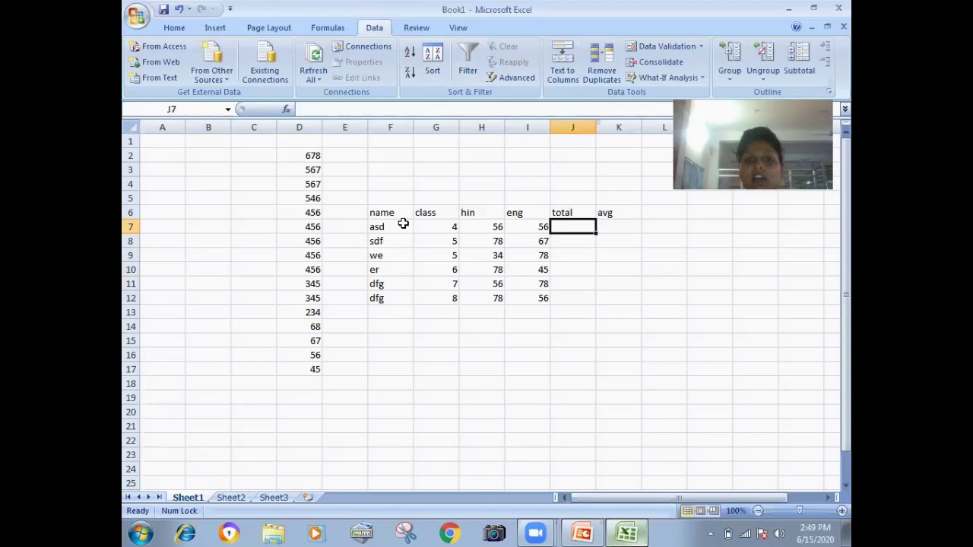
type("=")
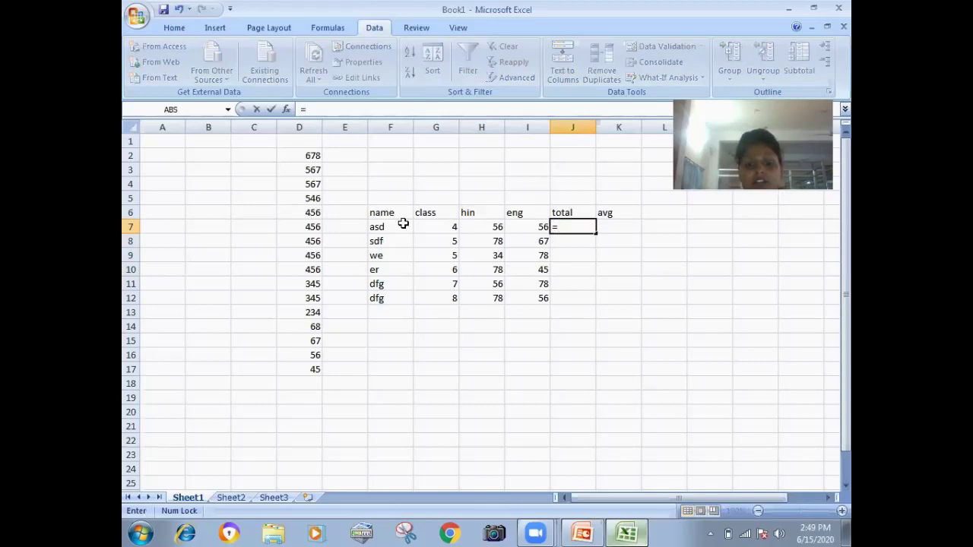
key("Left")
key("Left")
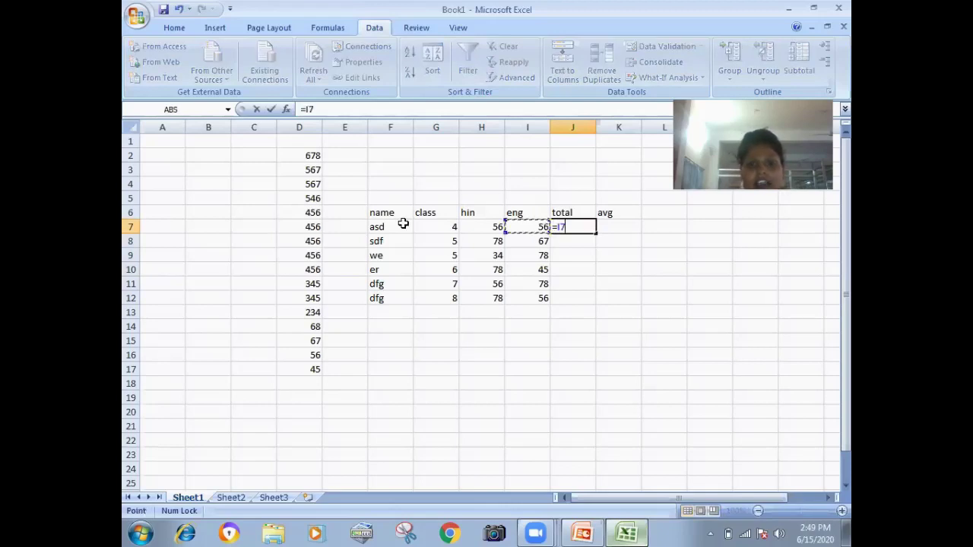
type("+")
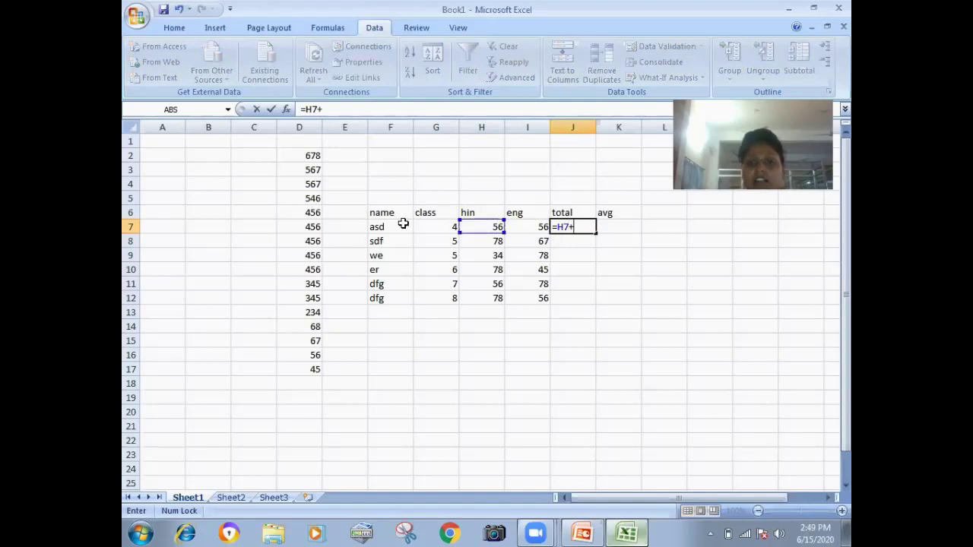
key("Left")
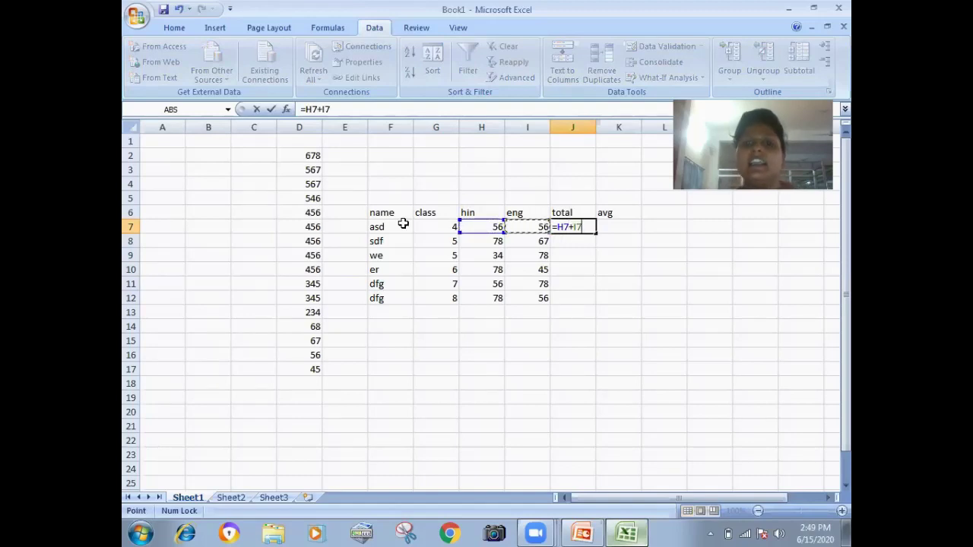
key("Return")
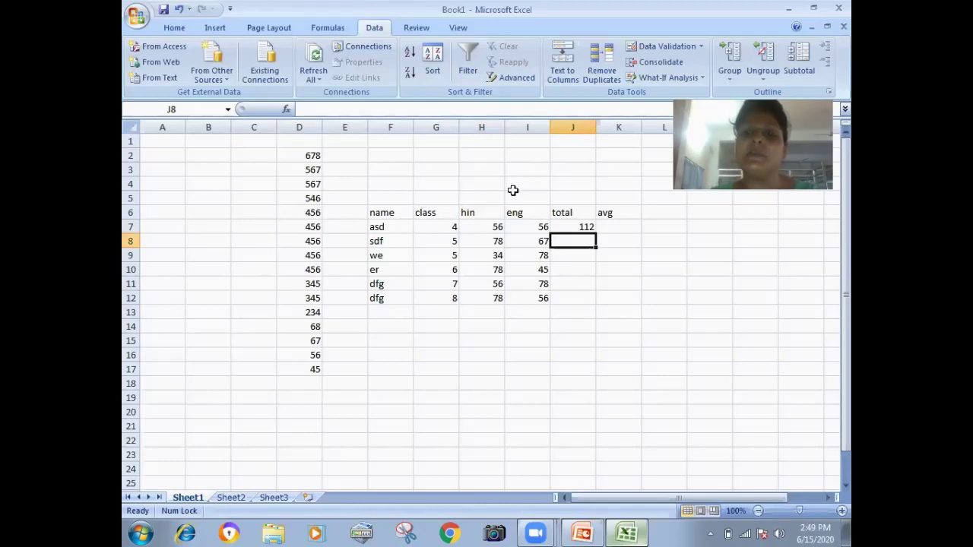
Calculate the first student's average in K7 with the formula =J7/2
left_click(611, 229)
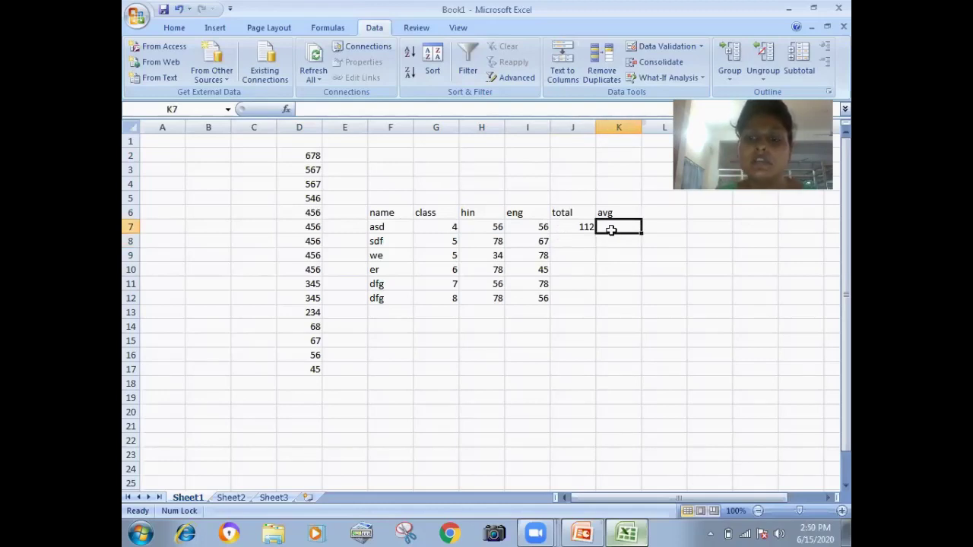
type("=")
key("Left")
type("/")
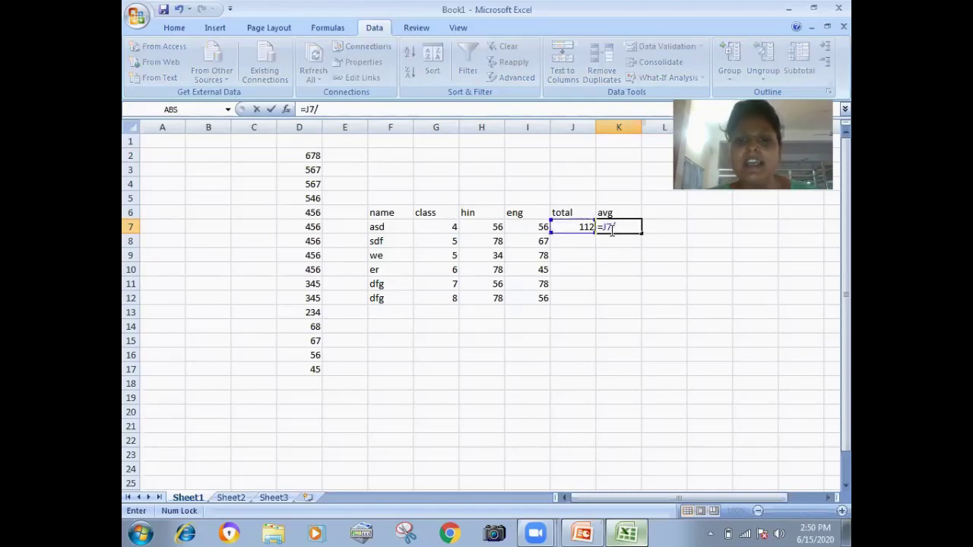
type("2")
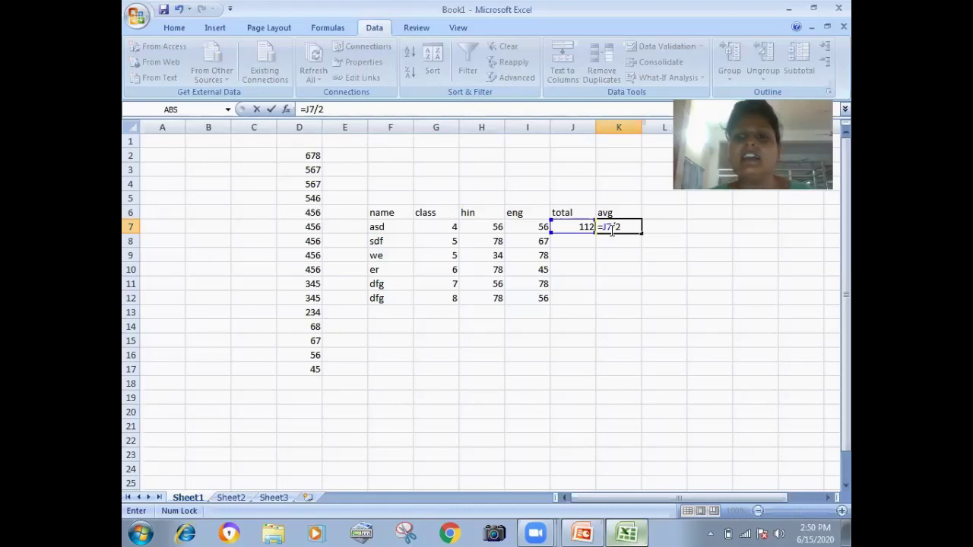
key("Return")
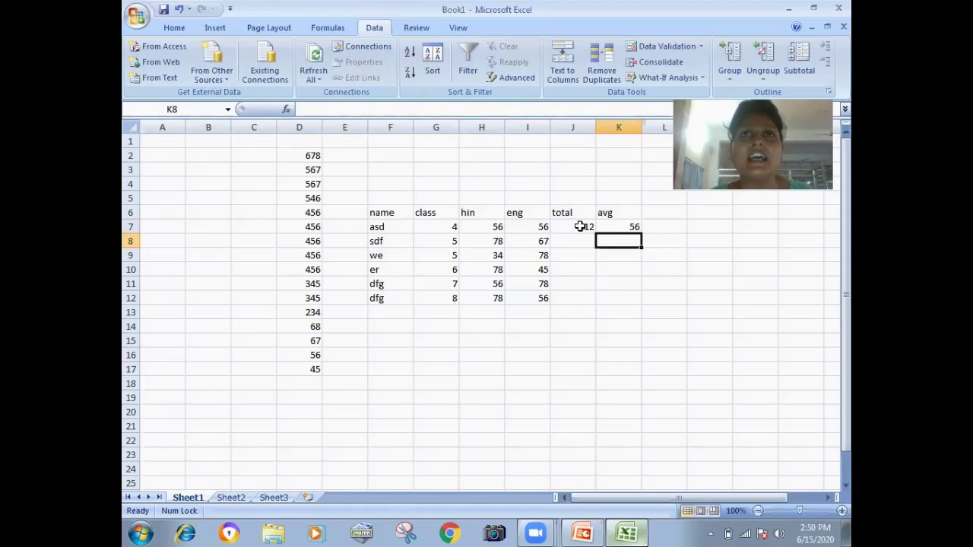
Copy the first student's total and average formulas from J7:K7 down through row 12
left_click_drag(572, 227, 618, 226)
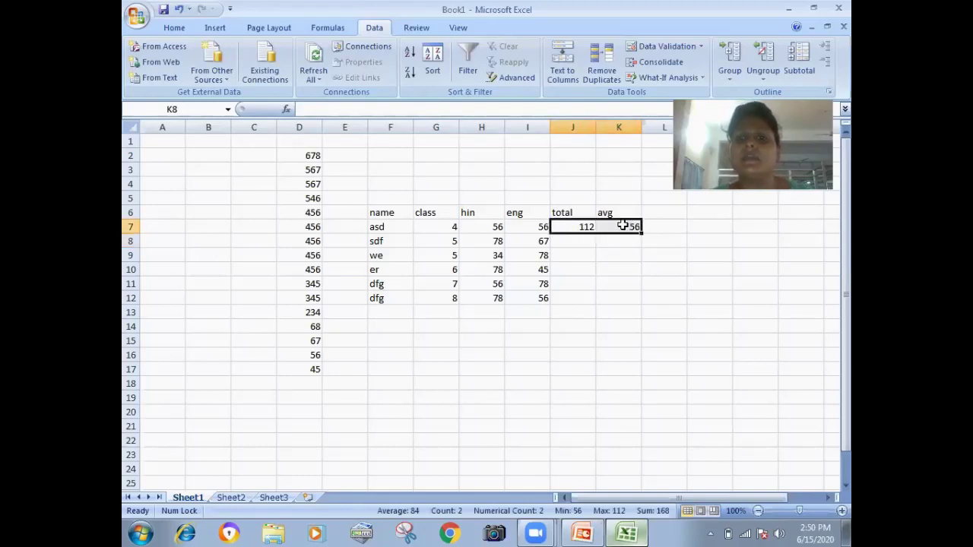
left_click_drag(642, 234, 642, 305)
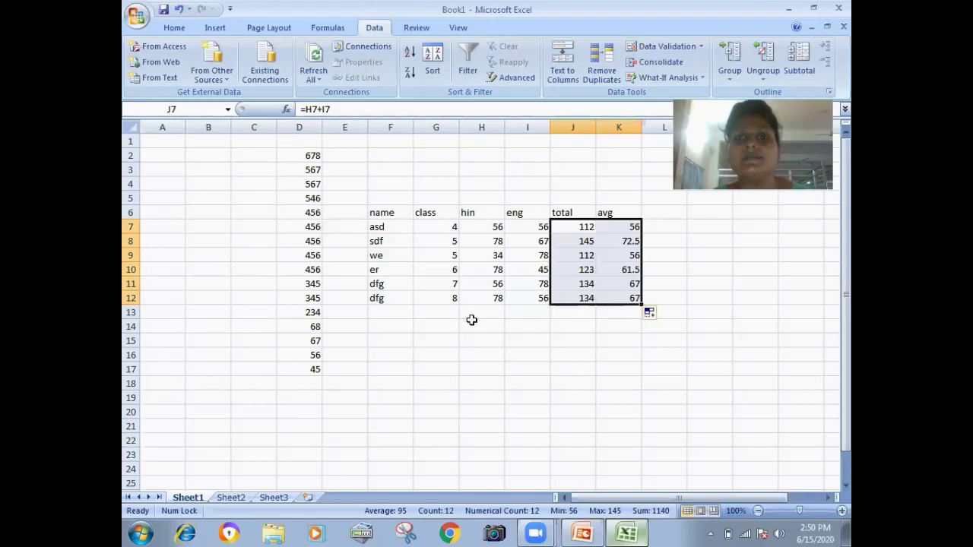
Create a filter criteria block with the headers name and total in G15:H15 and the value dfg in G16
left_click(435, 342)
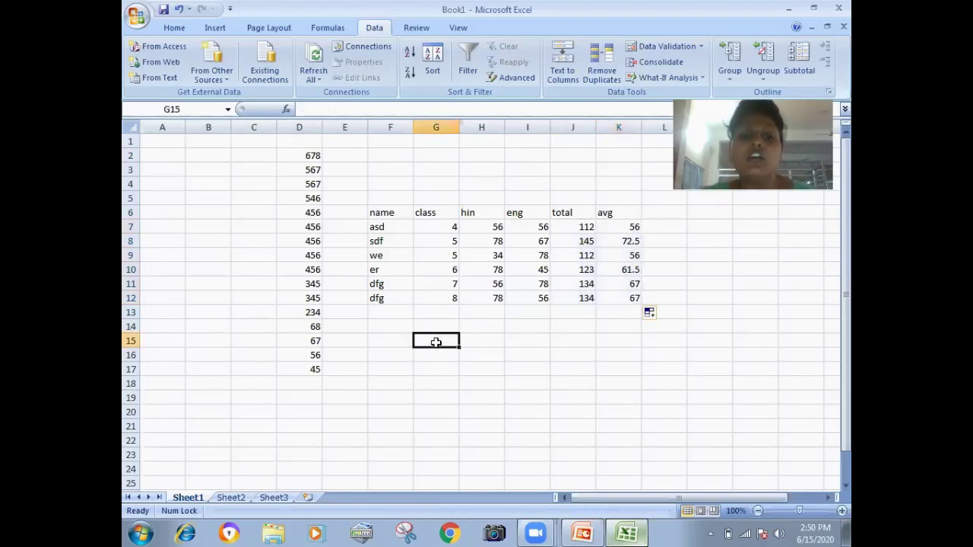
type("na")
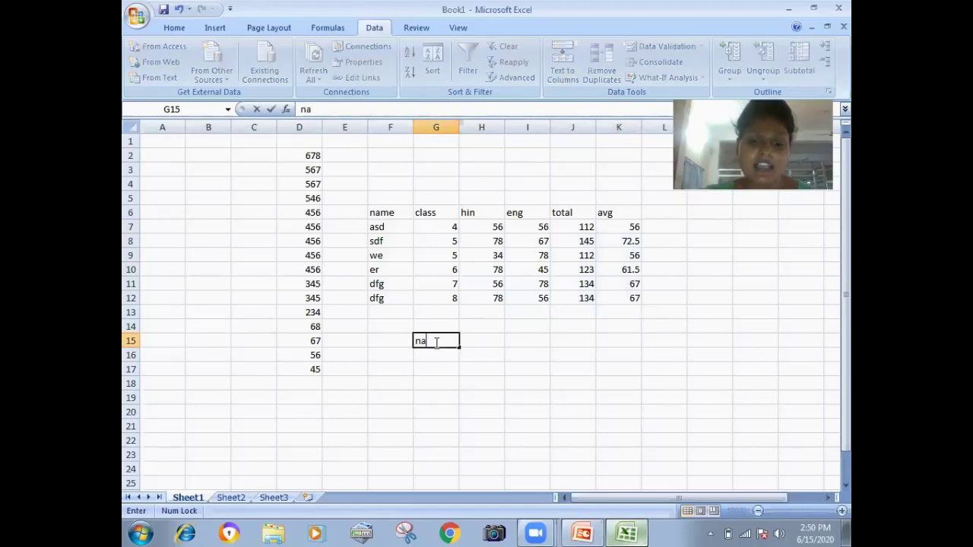
type("me")
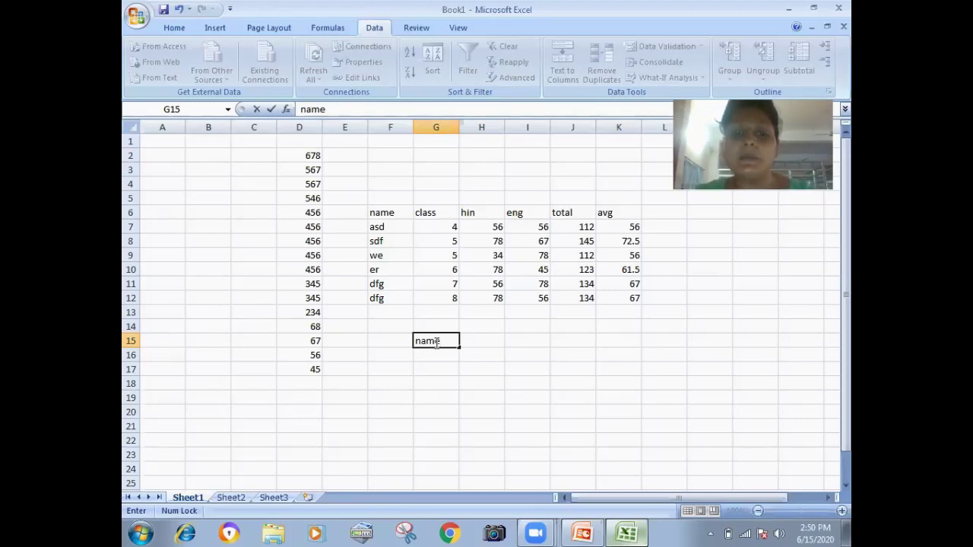
key("Tab")
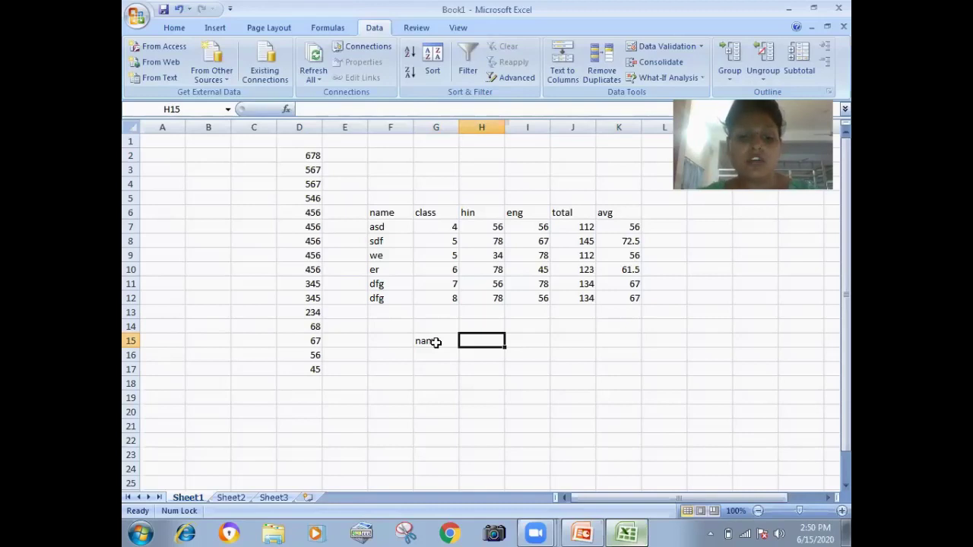
type("total")
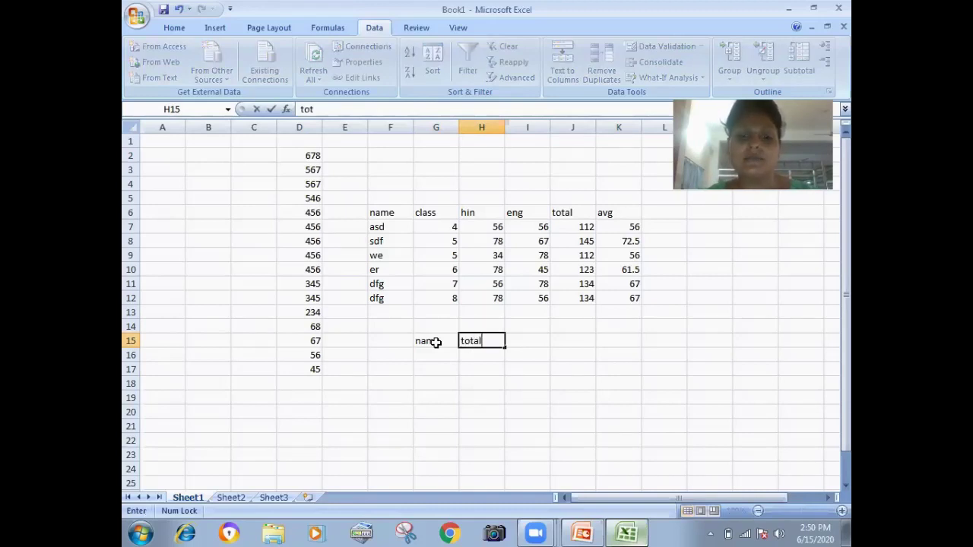
left_click(426, 354)
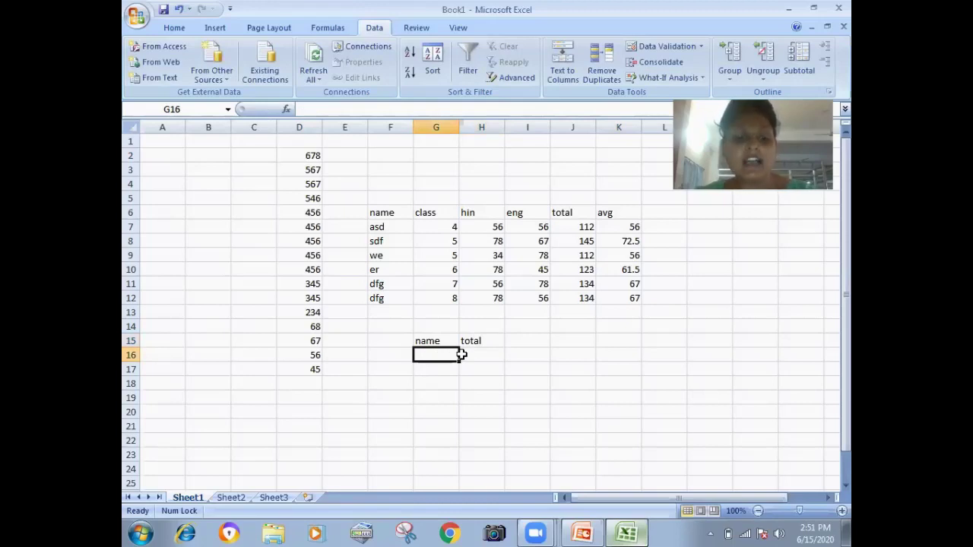
type("df")
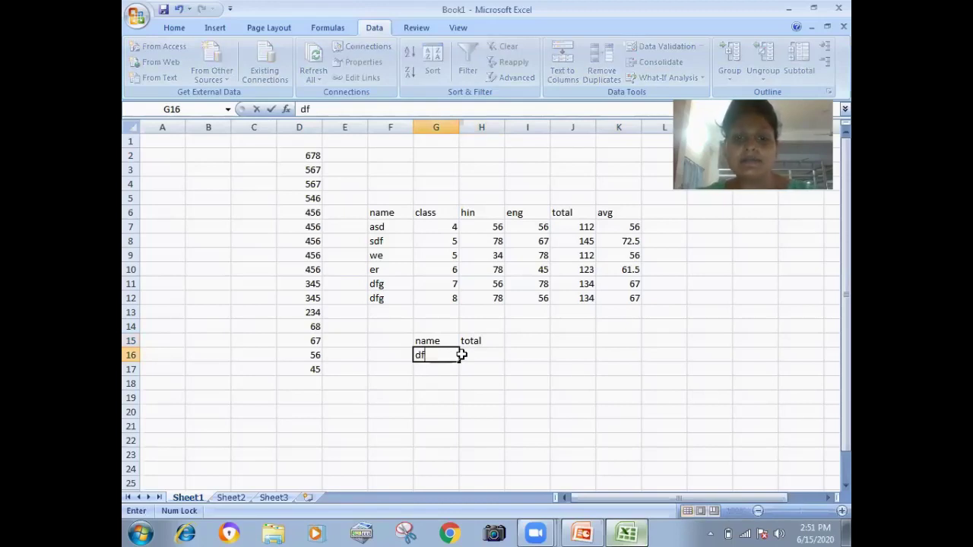
type("g")
left_click(521, 385)
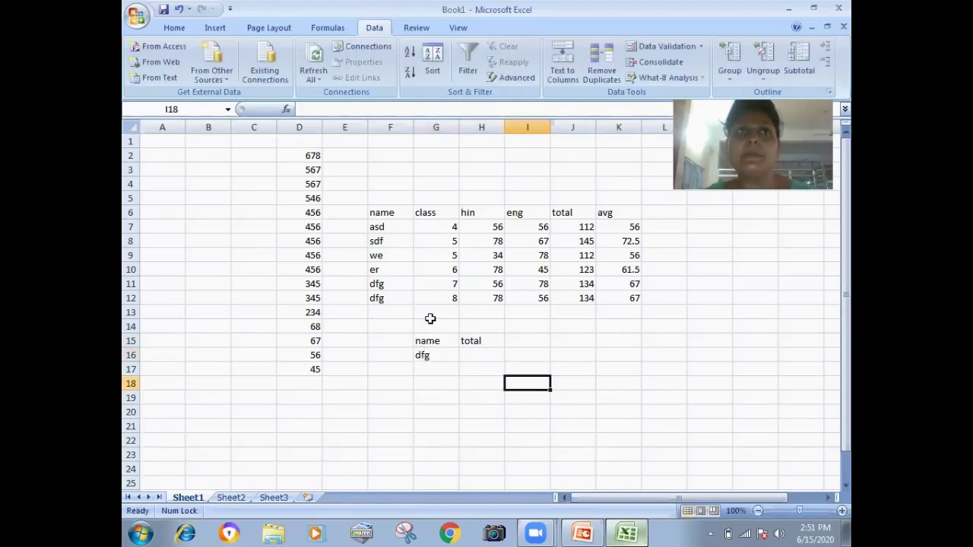
Apply an in-place Advanced Filter to the marks table F6:K12 using G15:H16 as the criteria range
left_click_drag(385, 212, 611, 298)
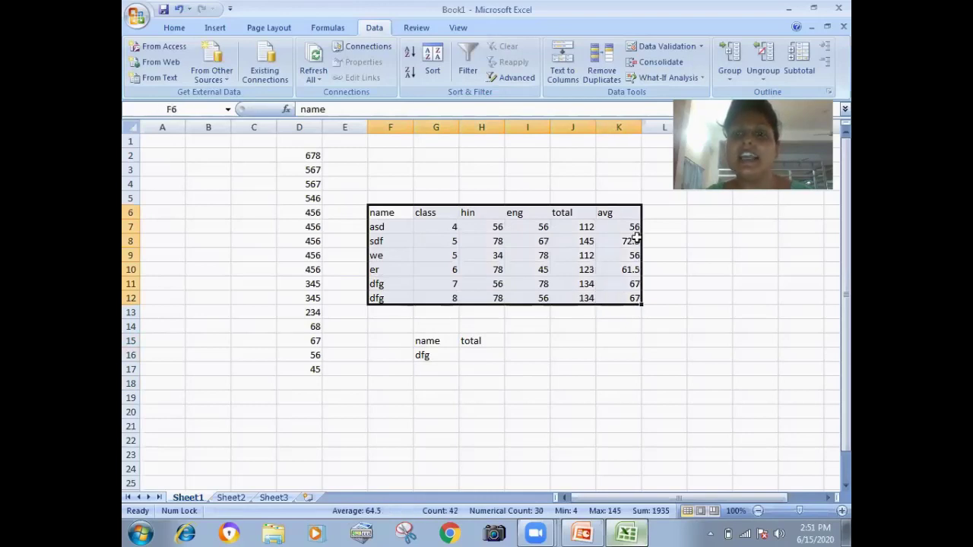
left_click(473, 67)
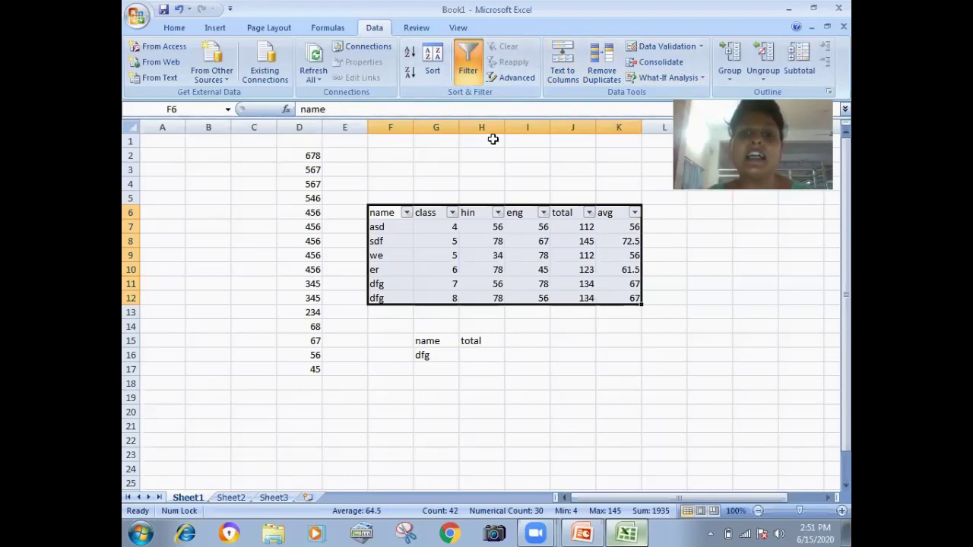
left_click(512, 81)
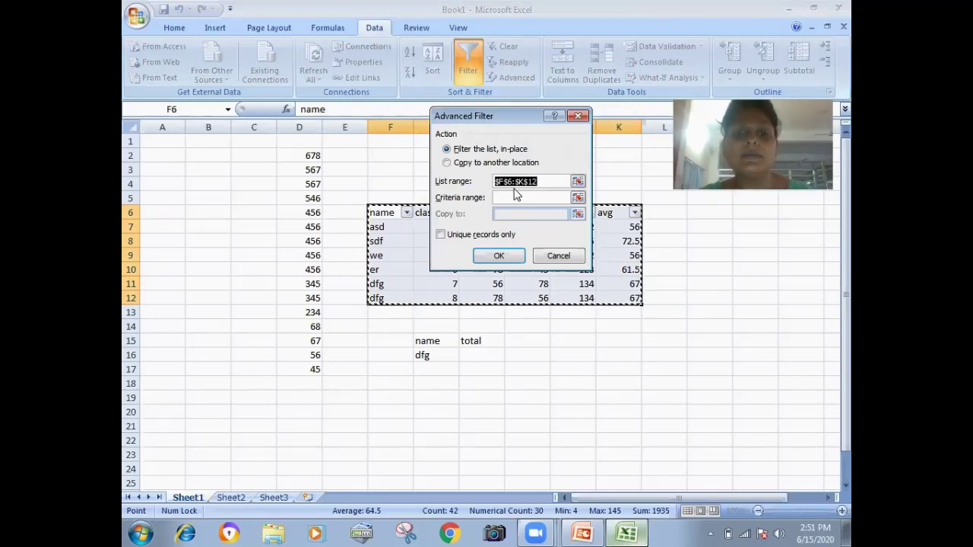
left_click(512, 196)
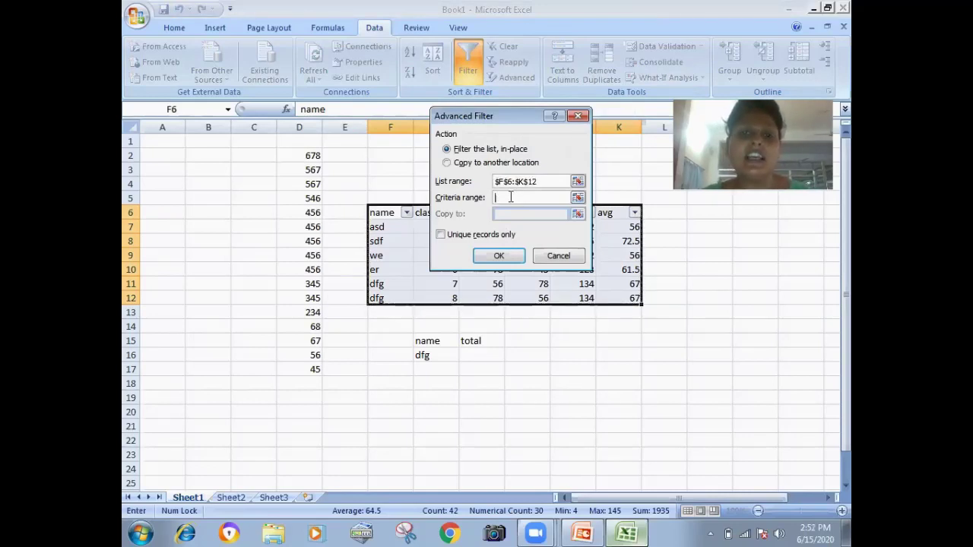
left_click(427, 341)
left_click_drag(427, 341, 481, 352)
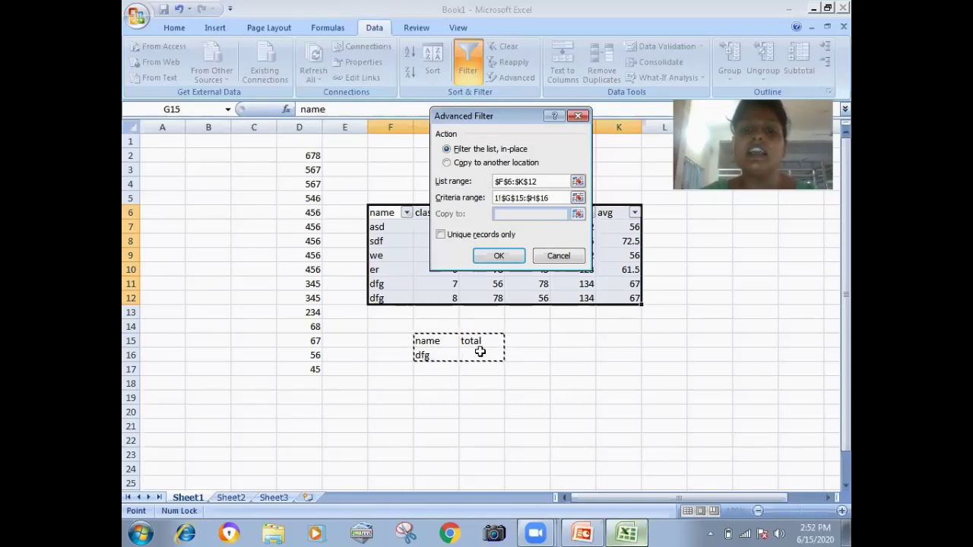
left_click(496, 257)
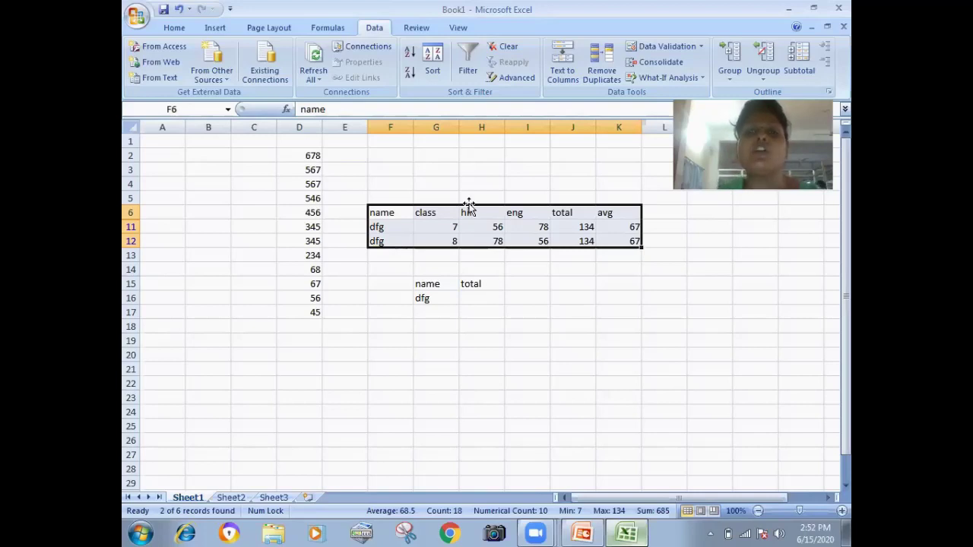
Clear the advanced filter from the marks table to show all student rows again
left_click(500, 49)
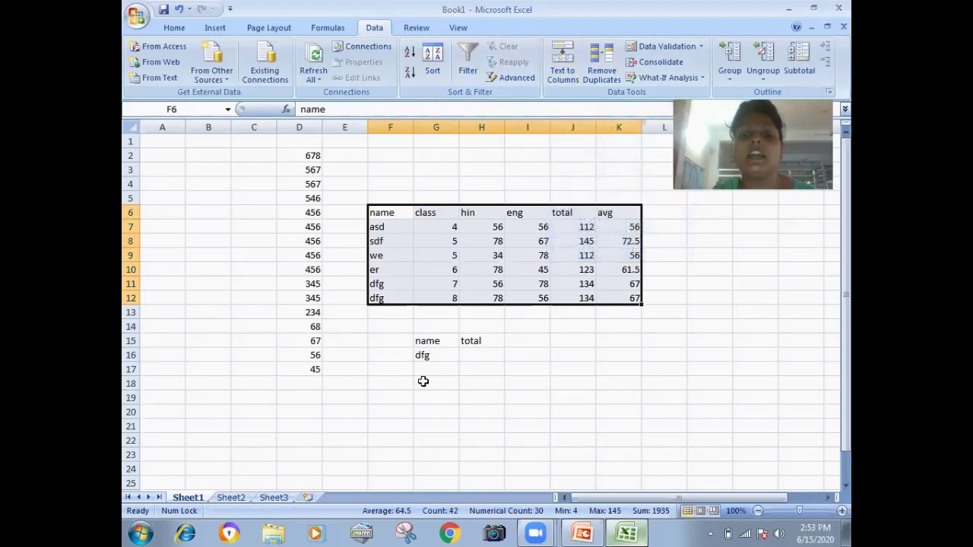
Enter "d dhgdhf gdfh hd fhj fhd fhd fhd fhf hjd fgsjhd hsd fhd fgsjhdf" in cell F18
left_click(375, 382)
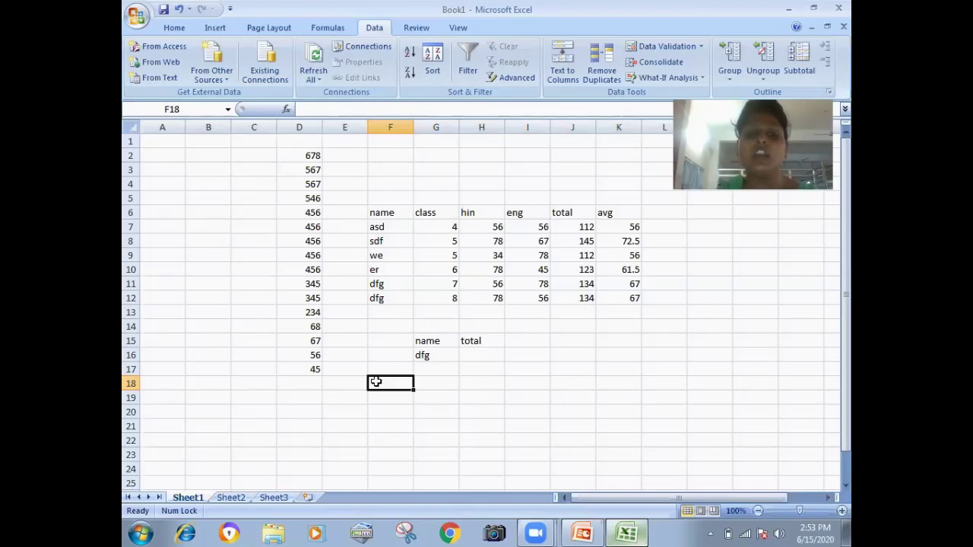
type("d dhgdhf g")
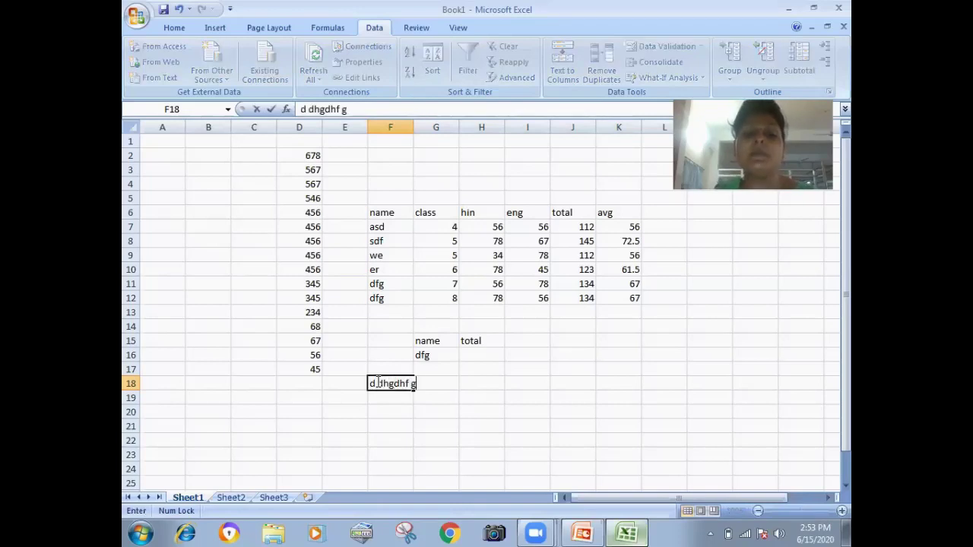
type("dfh hd fhj fhd fhd fhd f")
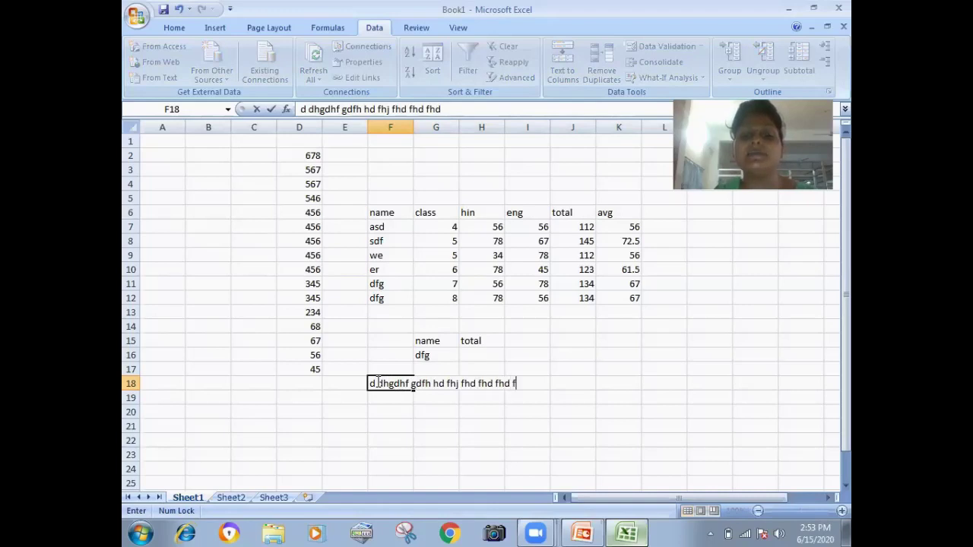
type("hf hjd fgsjhd hsd fhd fgsjhdf")
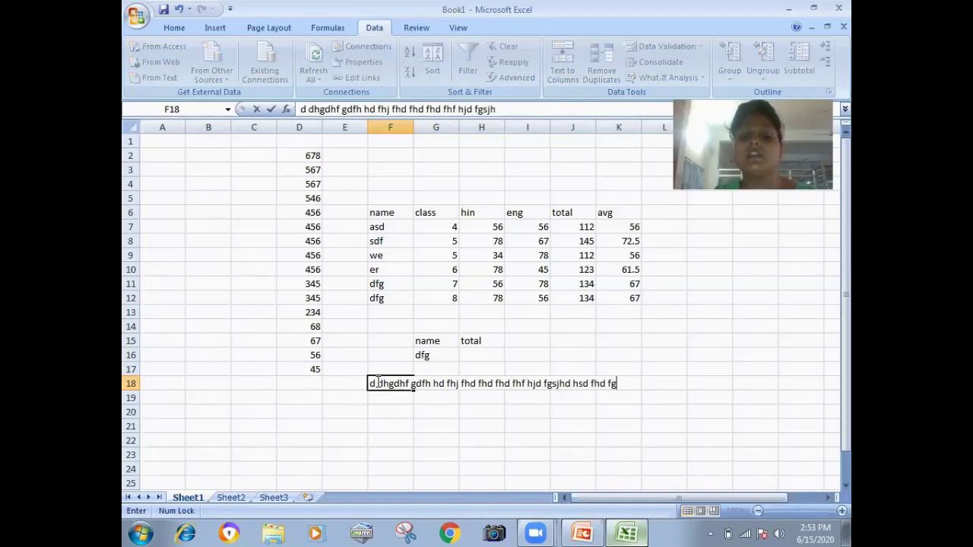
left_click(269, 411)
Split the text in F18 with Text to Columns as Fixed width, keeping the suggested breaks and formatting the first column as Text
left_click(401, 383)
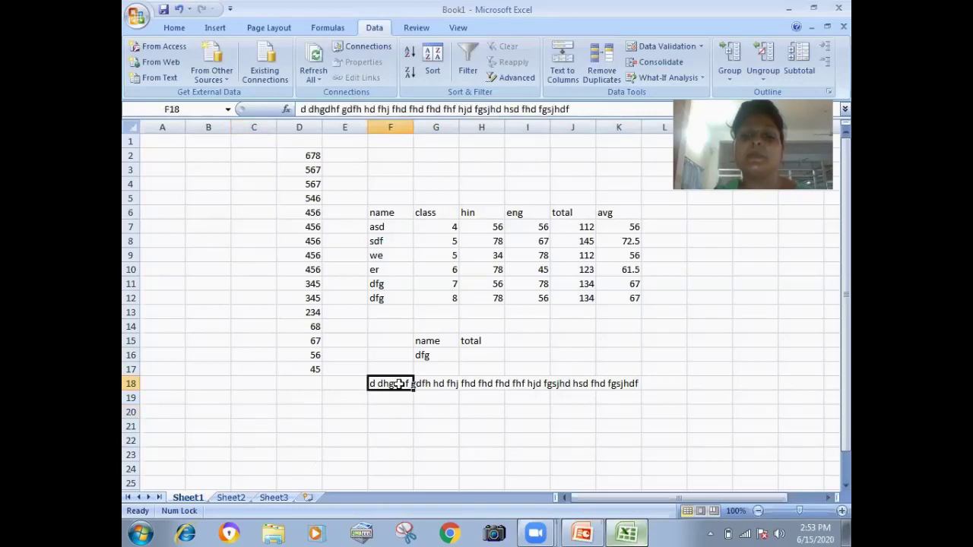
left_click(562, 60)
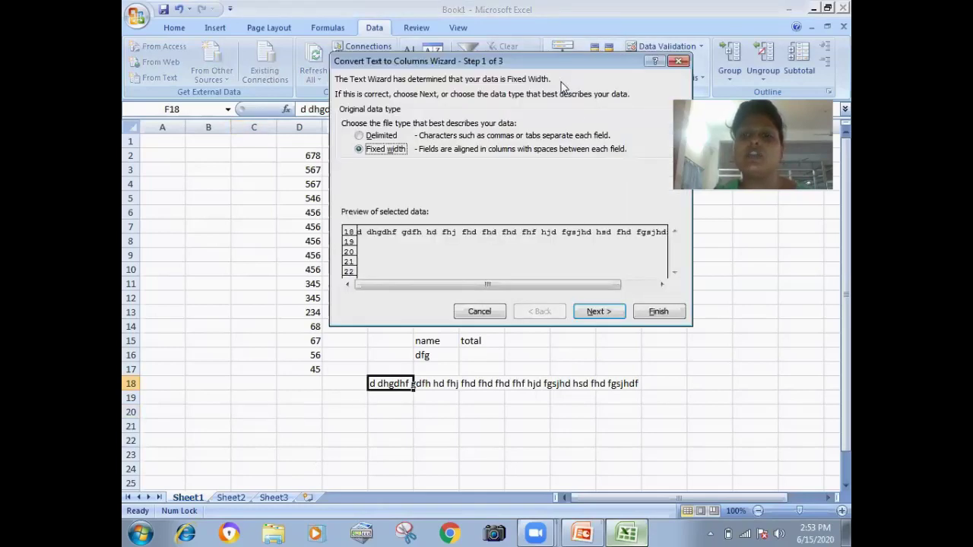
left_click(578, 312)
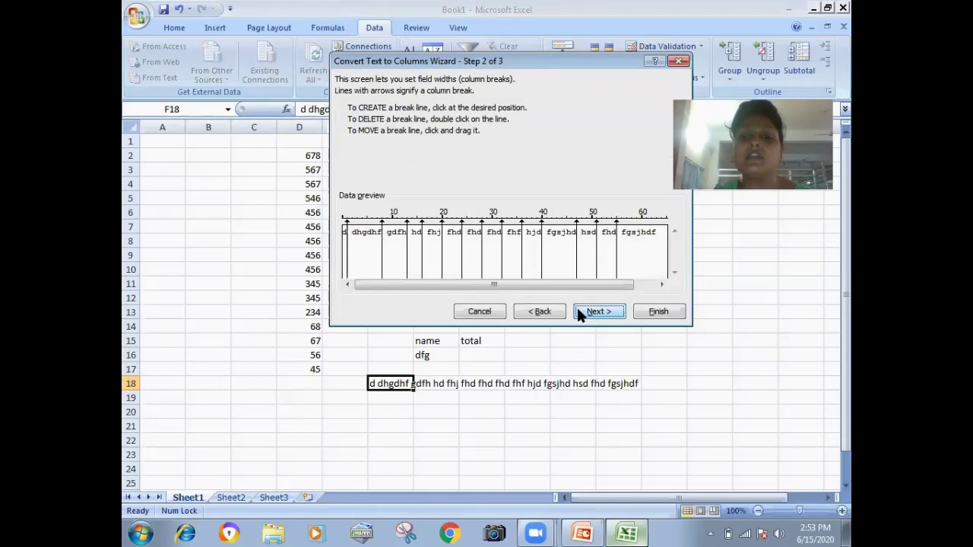
left_click(577, 311)
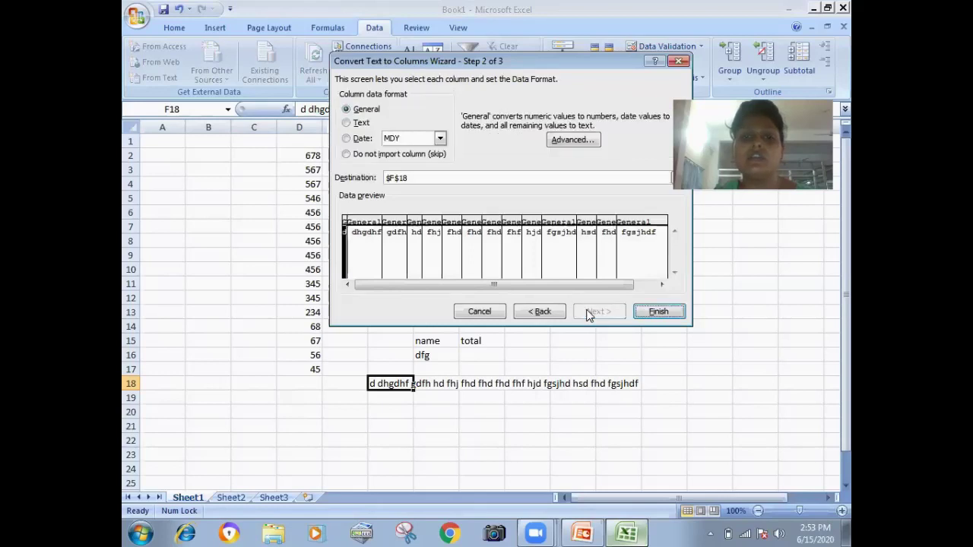
left_click(347, 123)
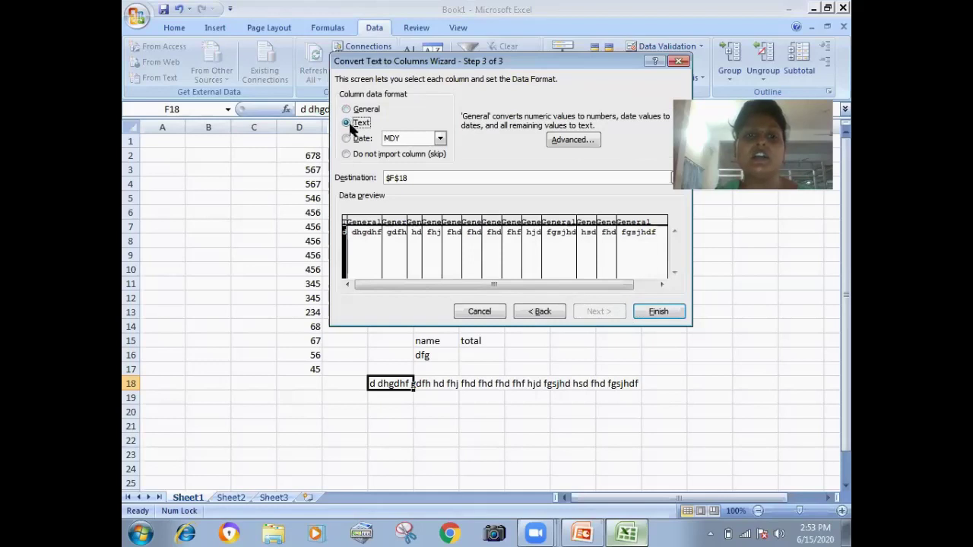
left_click(655, 312)
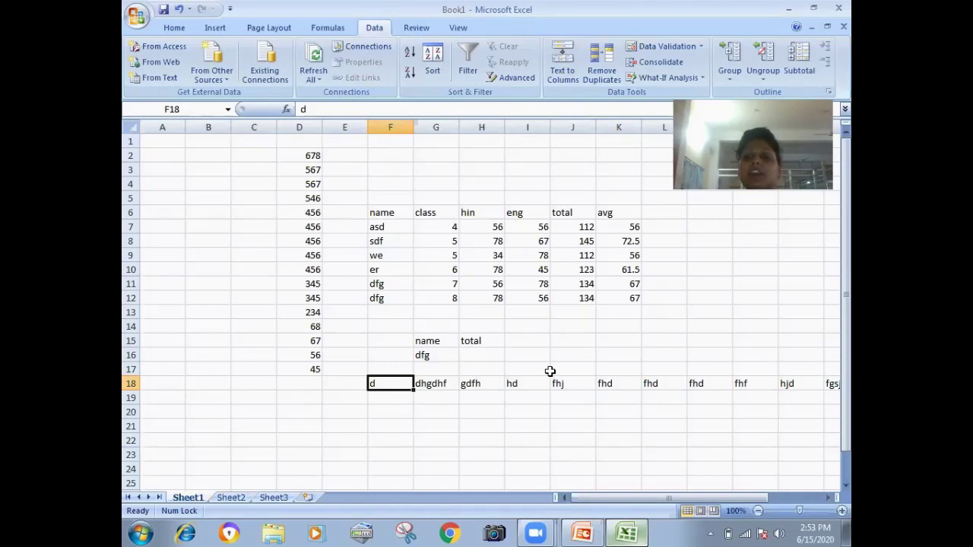
left_click_drag(614, 500, 697, 484)
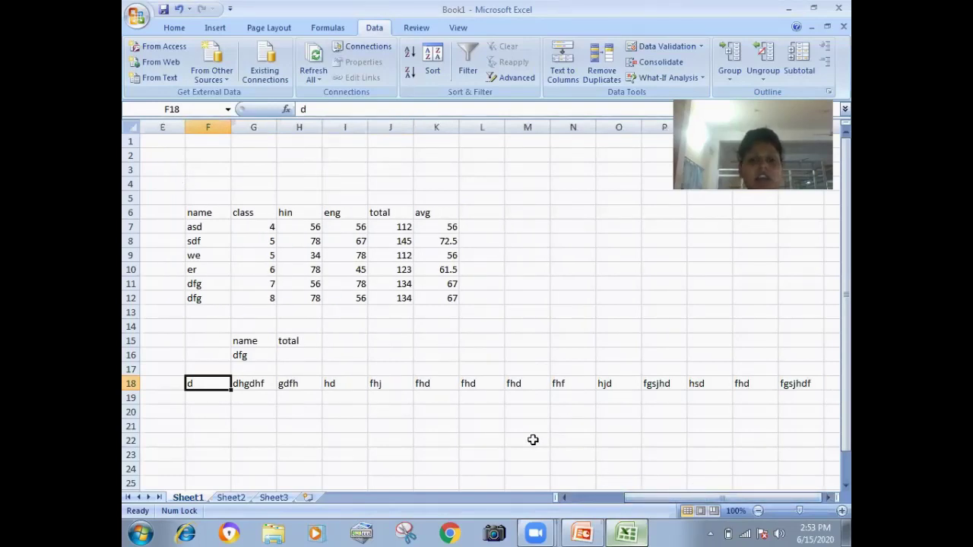
Start a data validation rule for the empty range M6:R15 that allows whole numbers
left_click(420, 400)
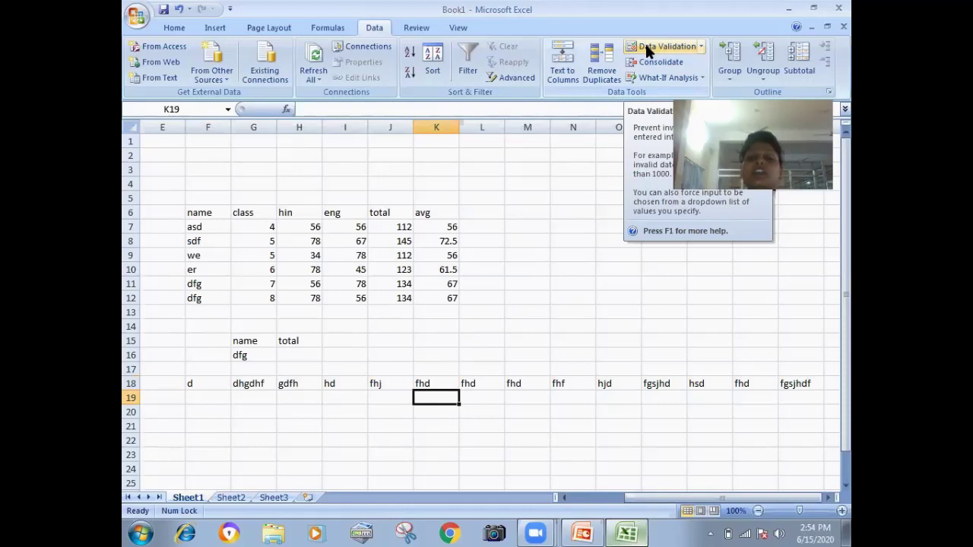
left_click(544, 227)
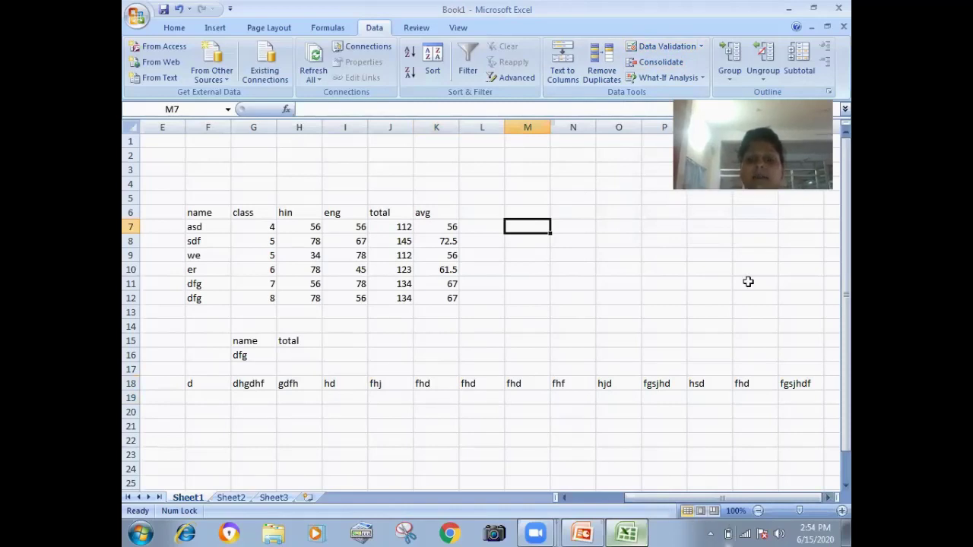
left_click_drag(508, 210, 735, 337)
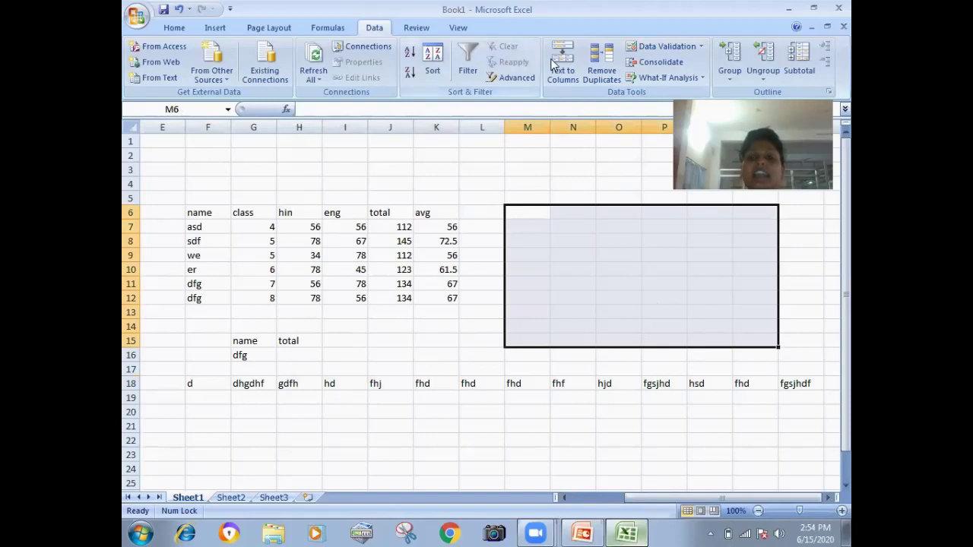
left_click(633, 49)
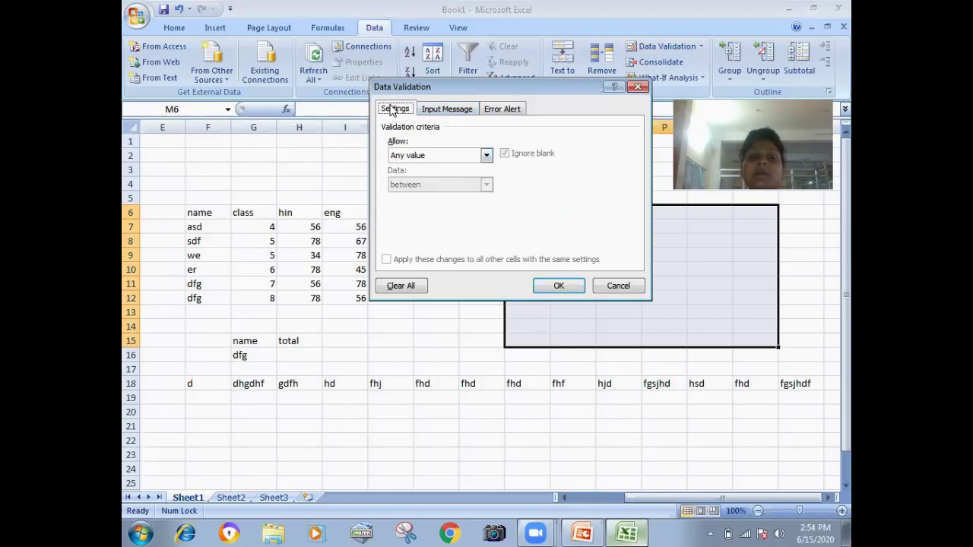
left_click(422, 159)
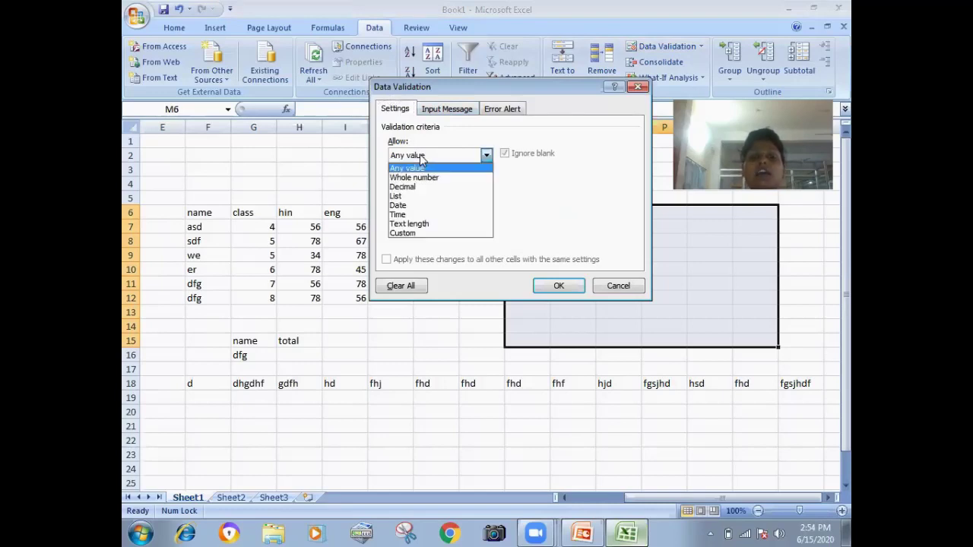
left_click(422, 177)
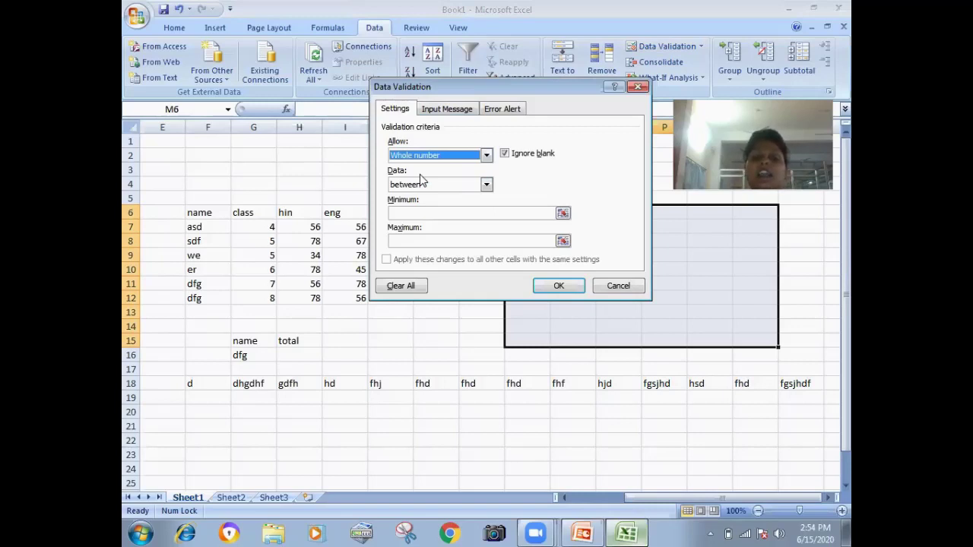
left_click(430, 155)
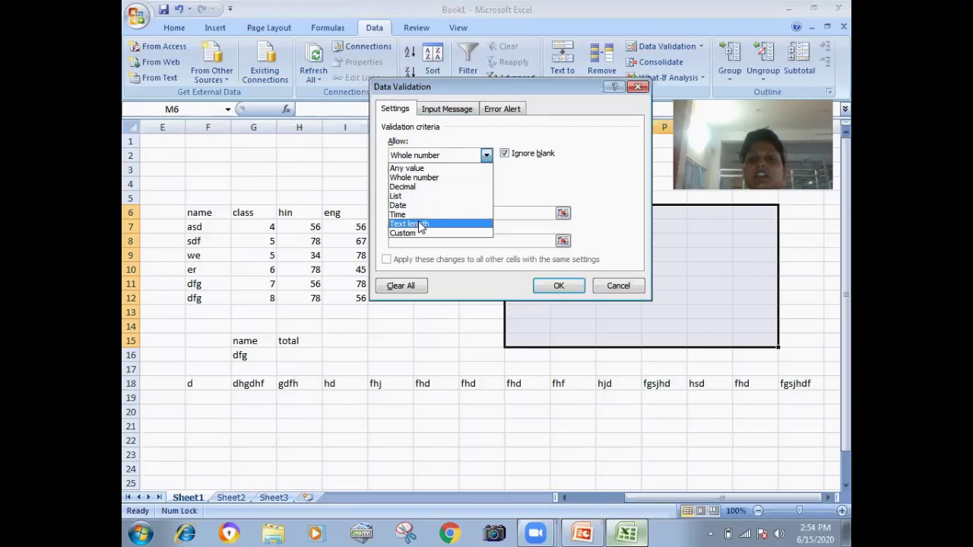
left_click(414, 177)
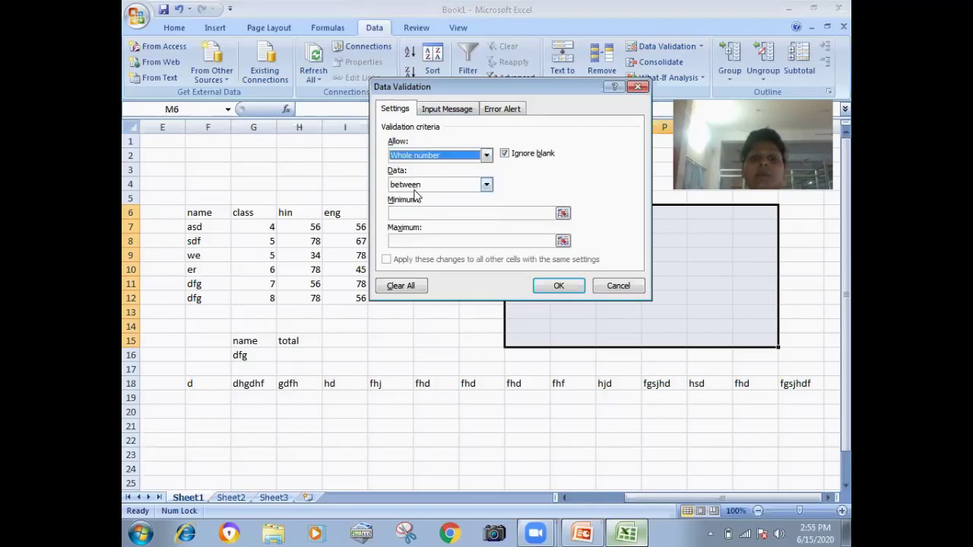
Restrict the whole numbers to between a minimum of 400 and a maximum of 800
left_click(413, 187)
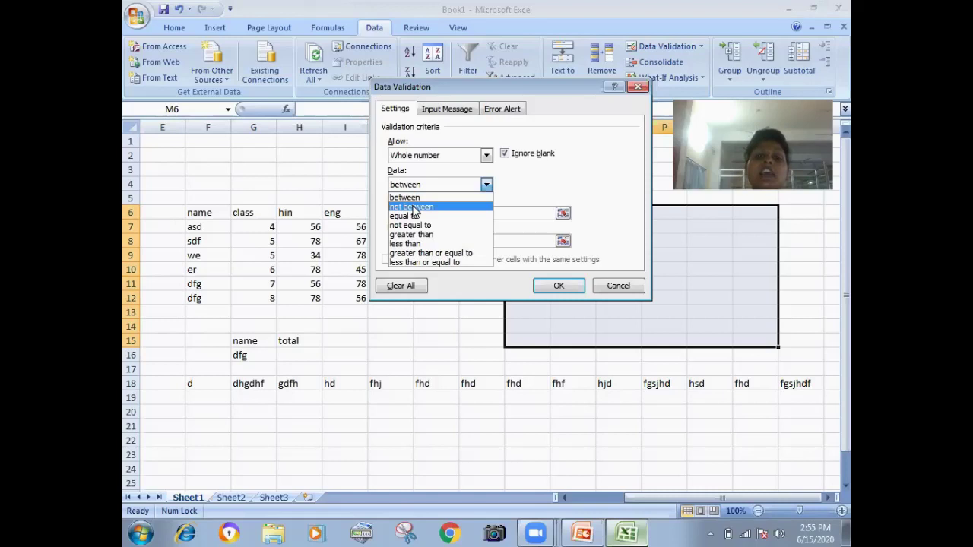
left_click(422, 198)
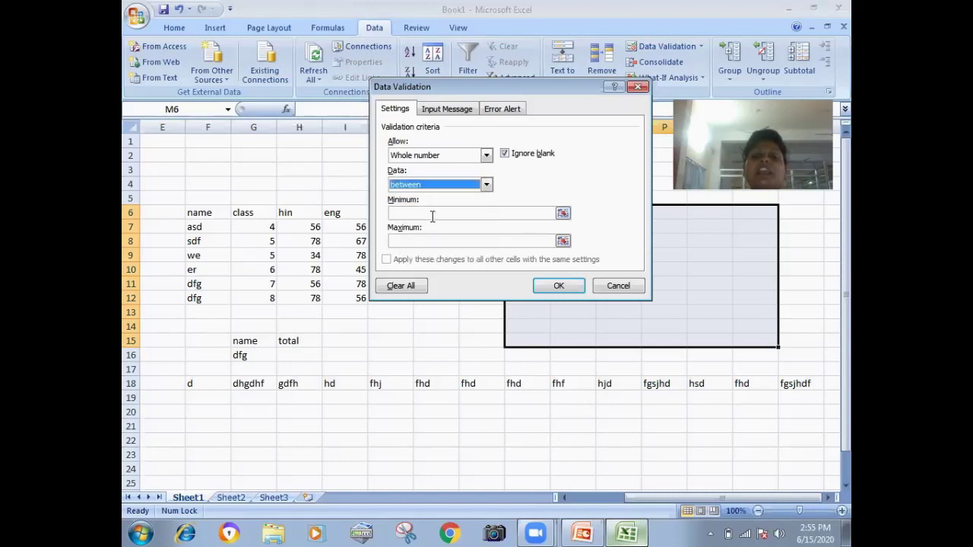
left_click(431, 214)
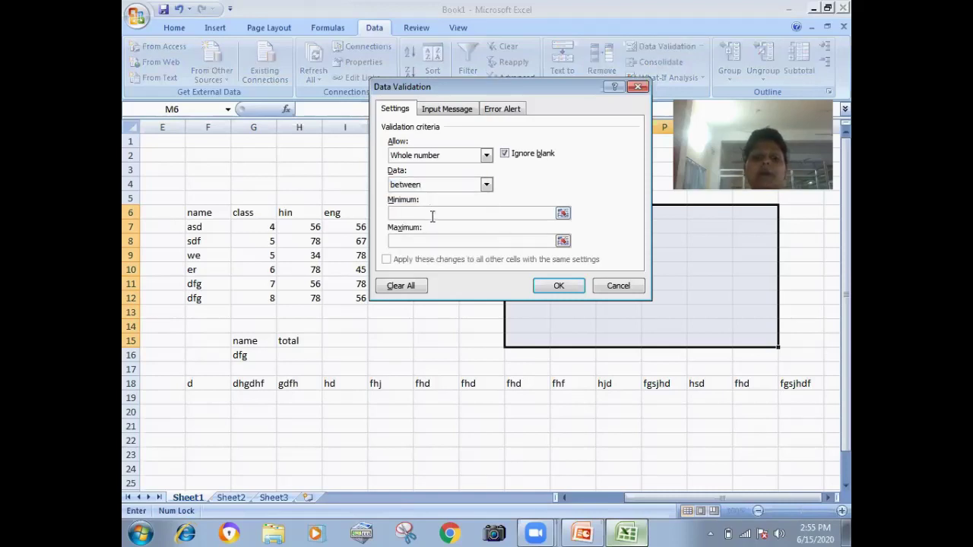
type("400")
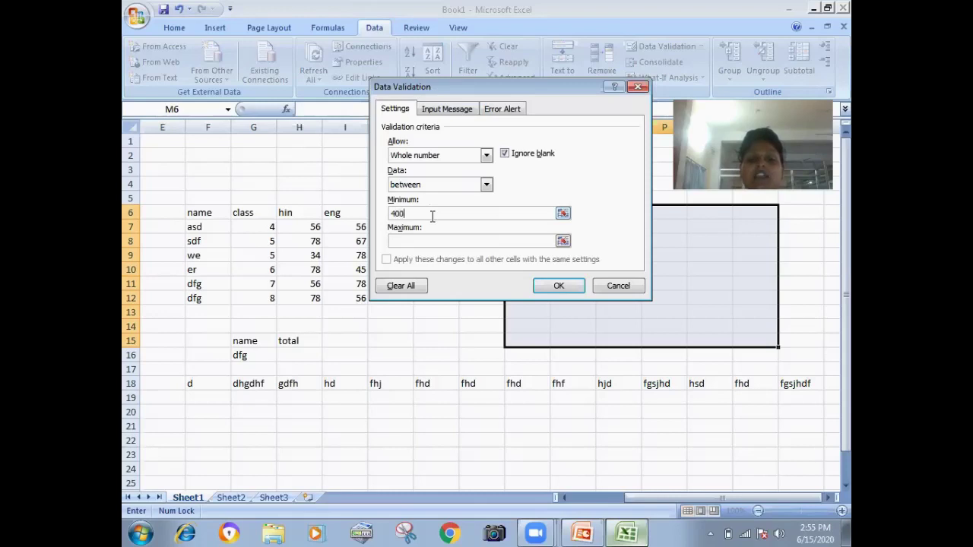
key("Tab")
type("800")
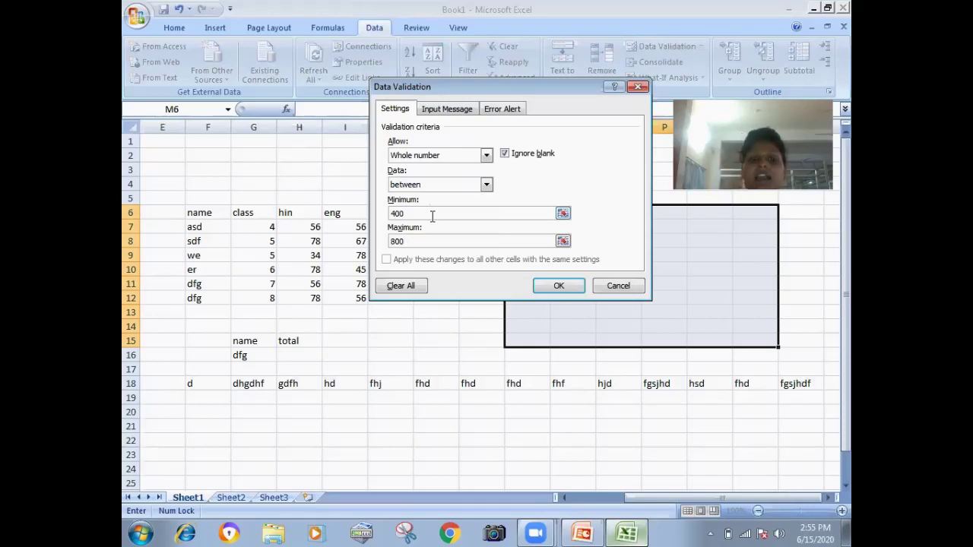
Give the validation rule an input message titled "good" with the text "nice"
left_click(448, 110)
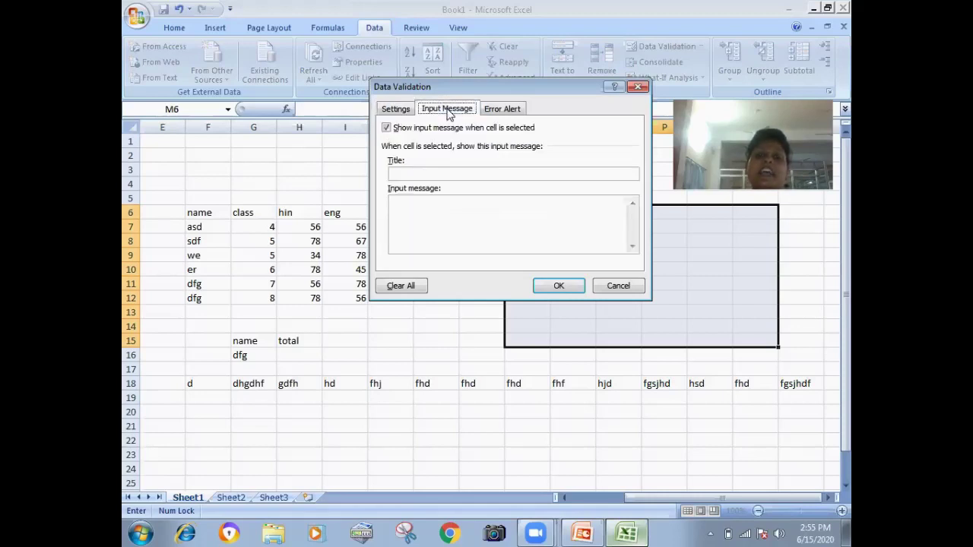
left_click(408, 172)
type("good")
left_click(417, 209)
type("nice")
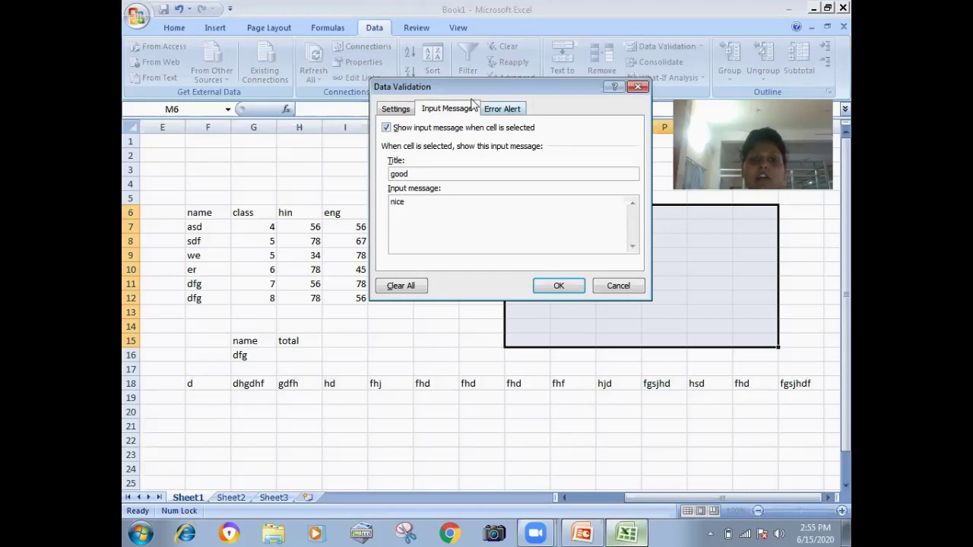
Add a Stop error alert titled "error" with the message "not available" and apply the validation to M6:R15
left_click(501, 109)
left_click(524, 174)
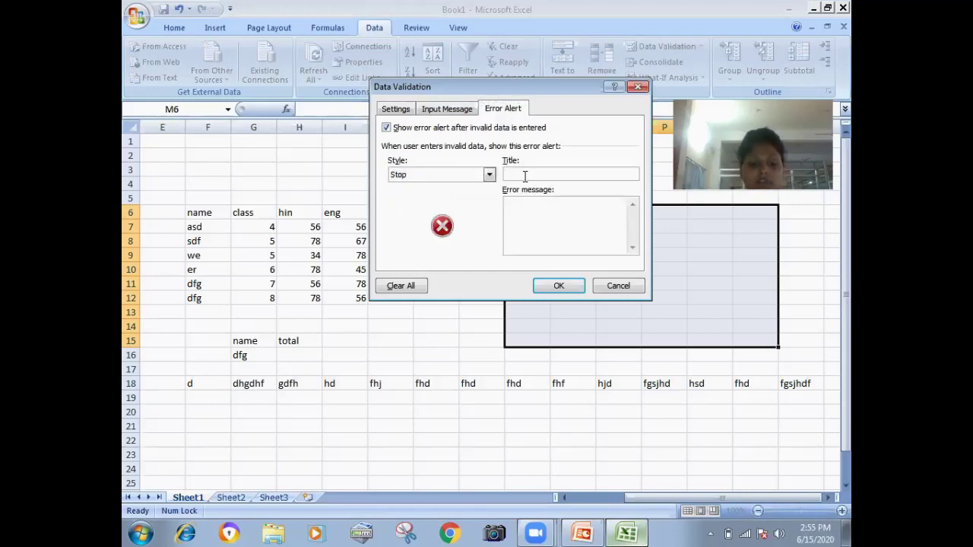
type("error")
left_click(516, 231)
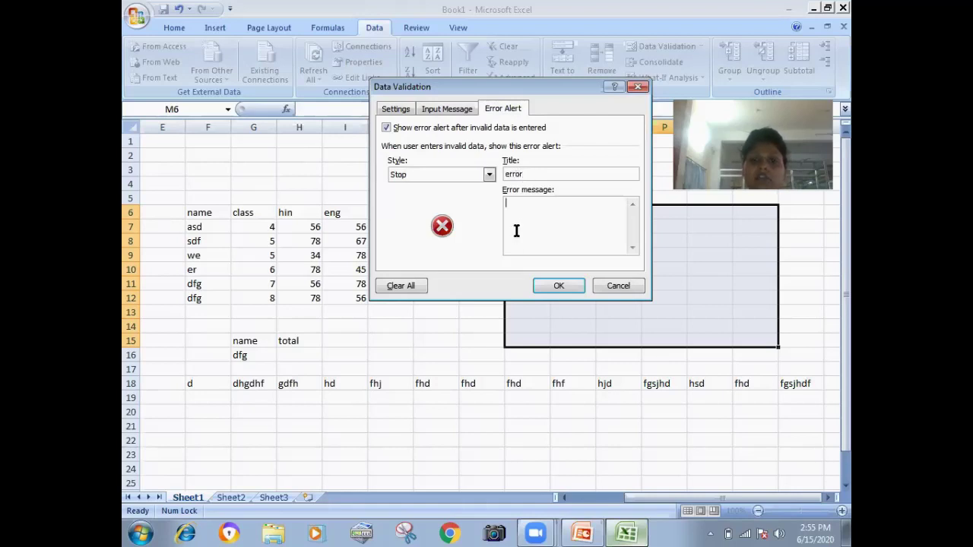
type("not av")
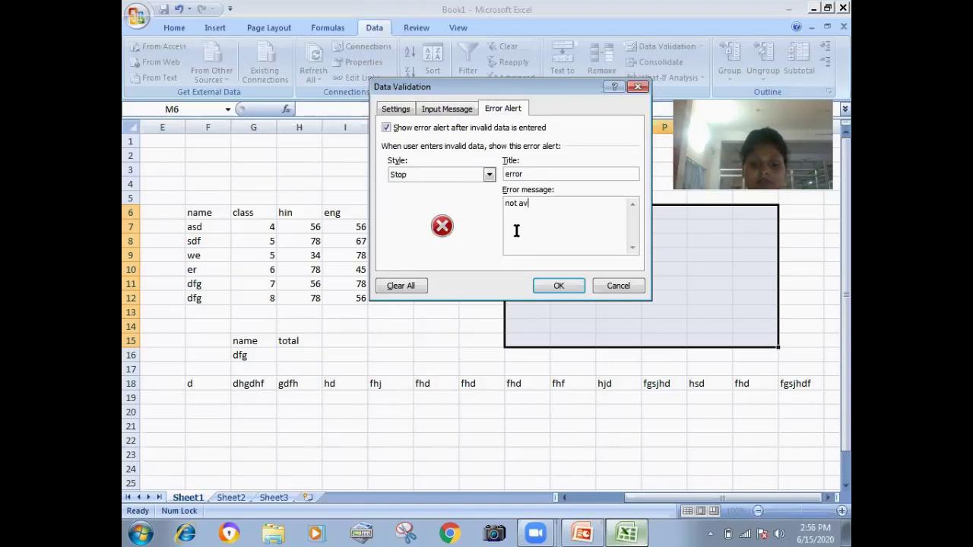
type("ailab")
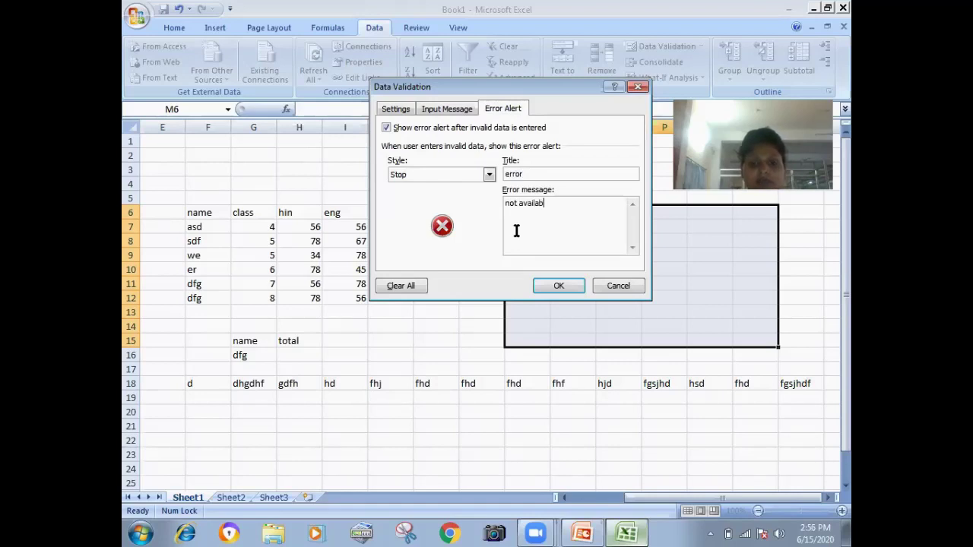
type("le")
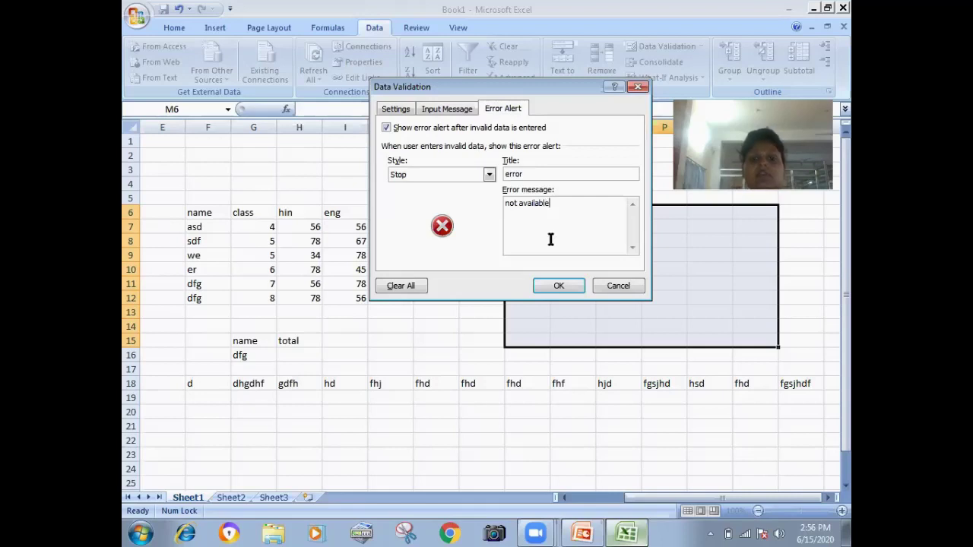
left_click(557, 286)
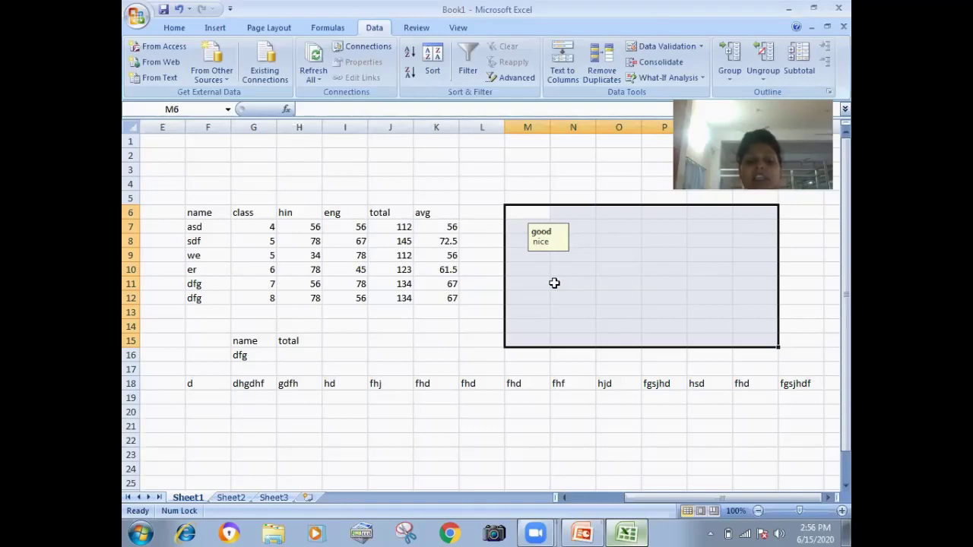
Test the validation in M6 with the value 34, and replace that entry with 455
type("34")
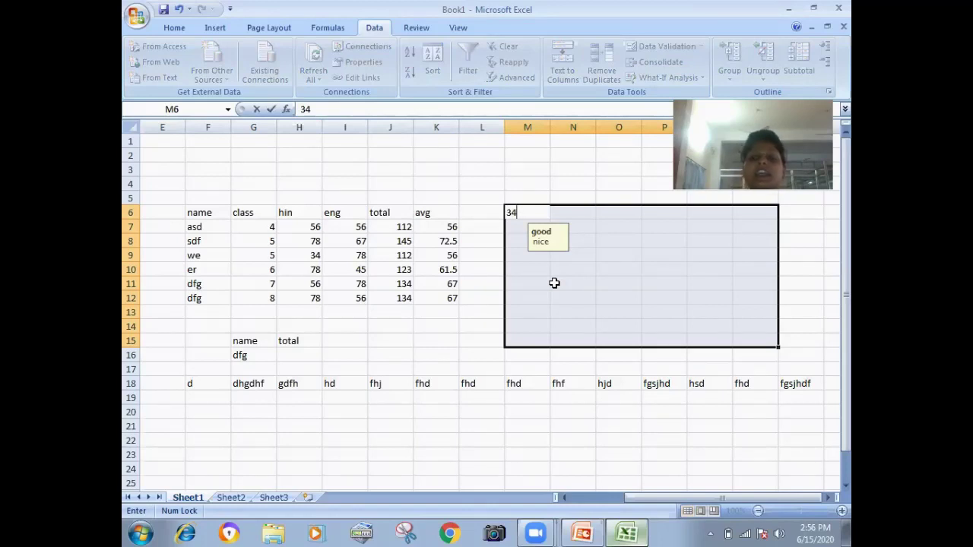
key("Return")
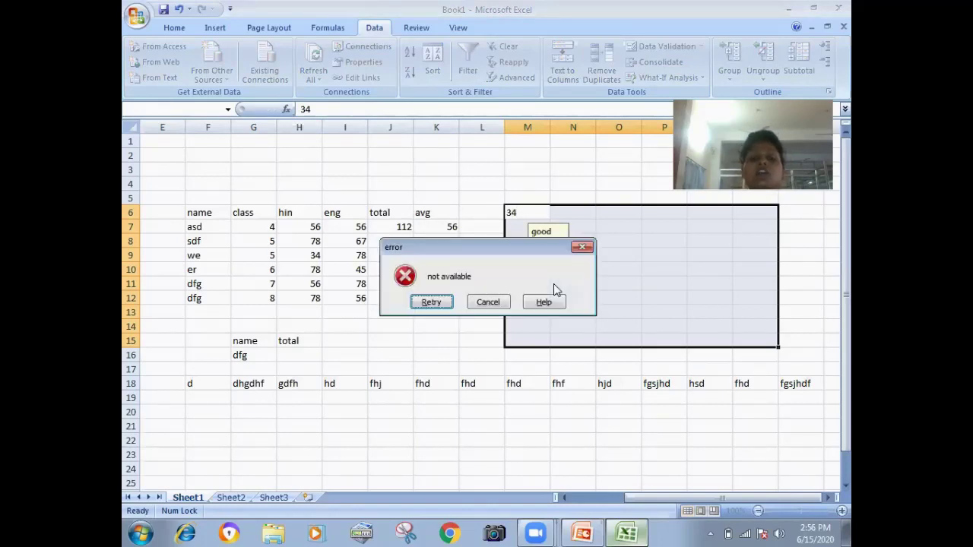
key("Return")
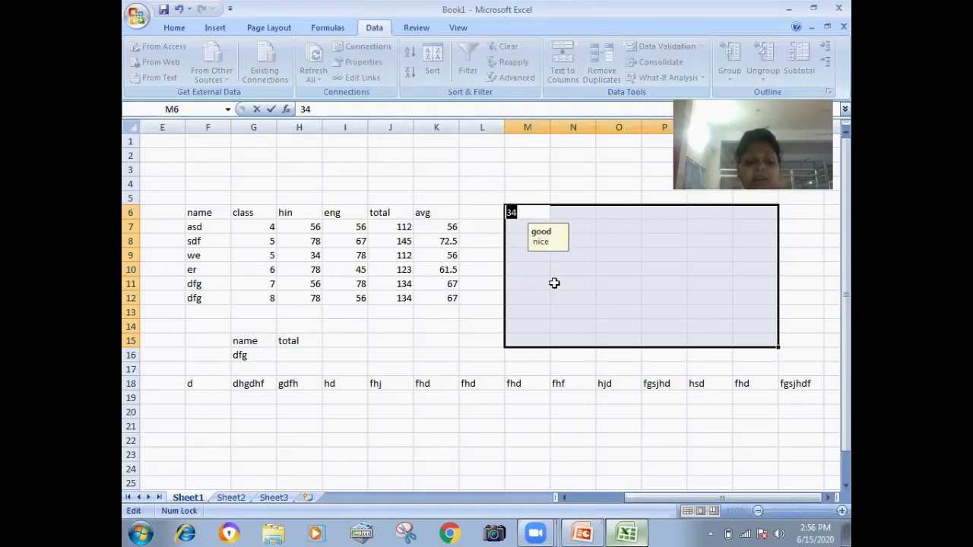
type("455")
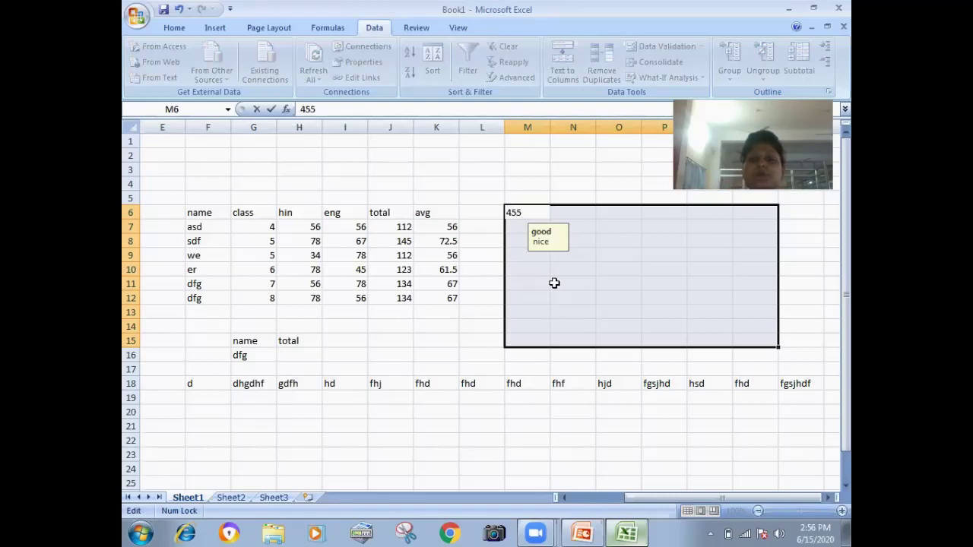
key("Return")
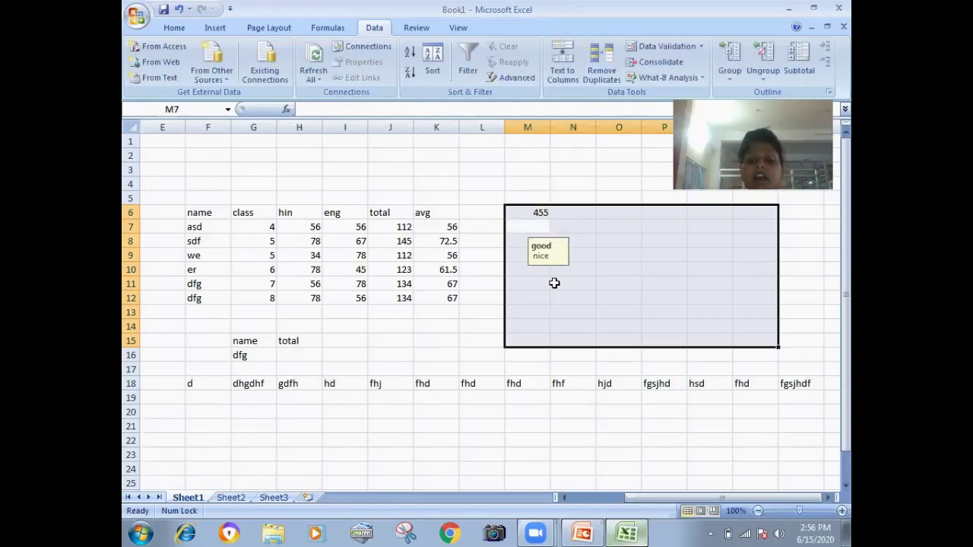
Try to enter 980 in M7 to test the upper limit, and cancel the entry
type("980")
key("Return")
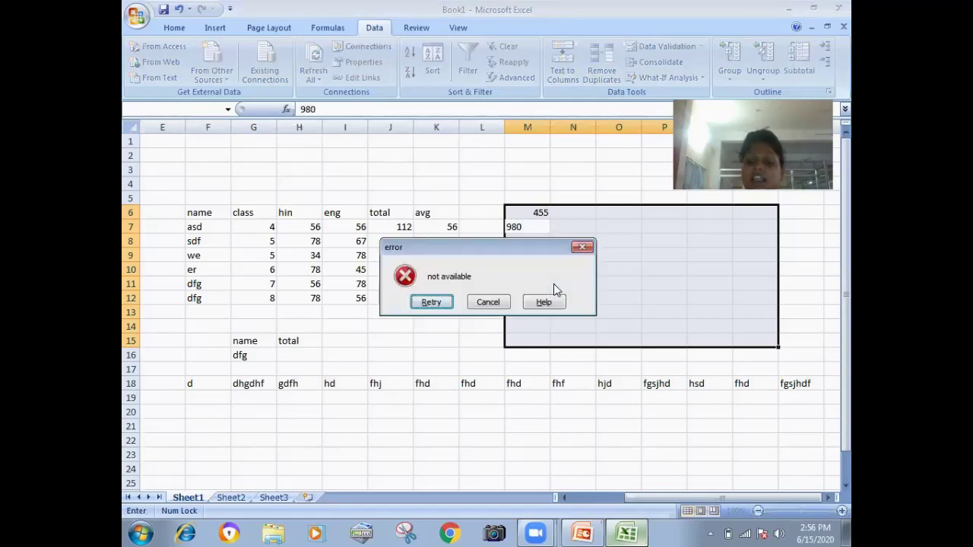
key("Return")
key("Return")
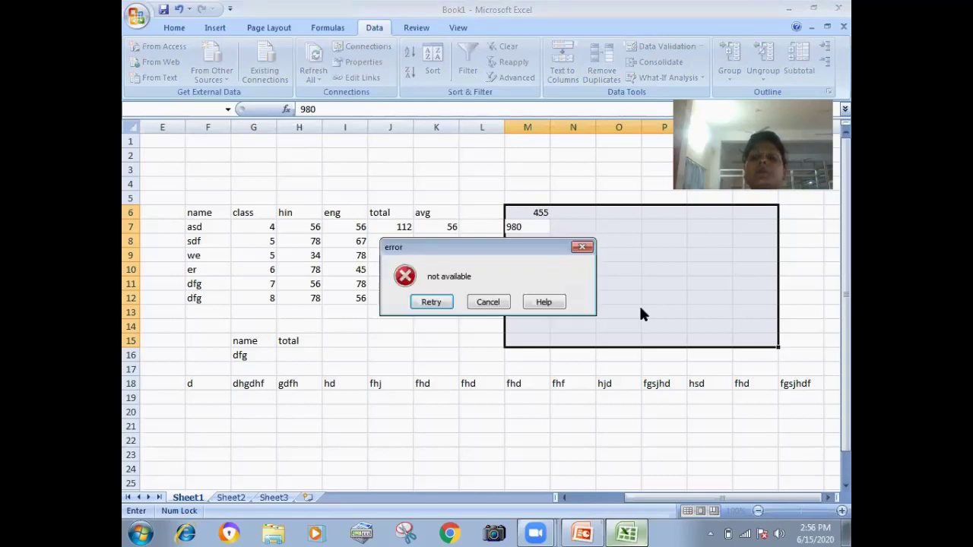
left_click(488, 301)
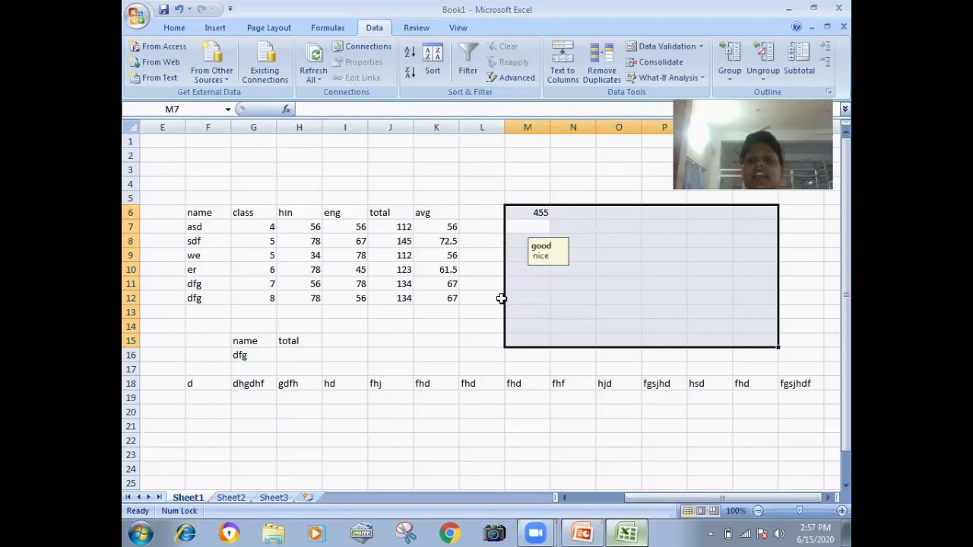
left_click(492, 288)
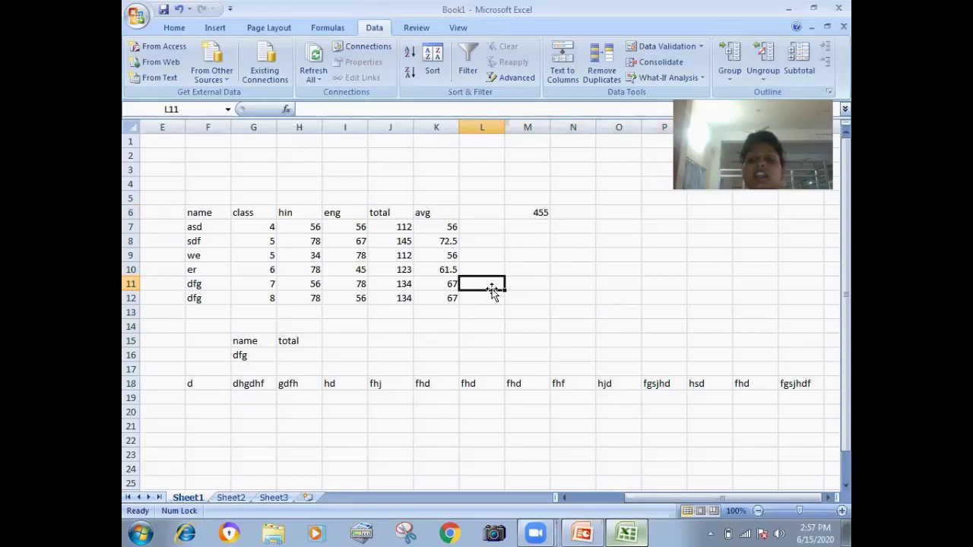
Clear all data validation settings from the entire worksheet, including the cells without validation
left_click(127, 129)
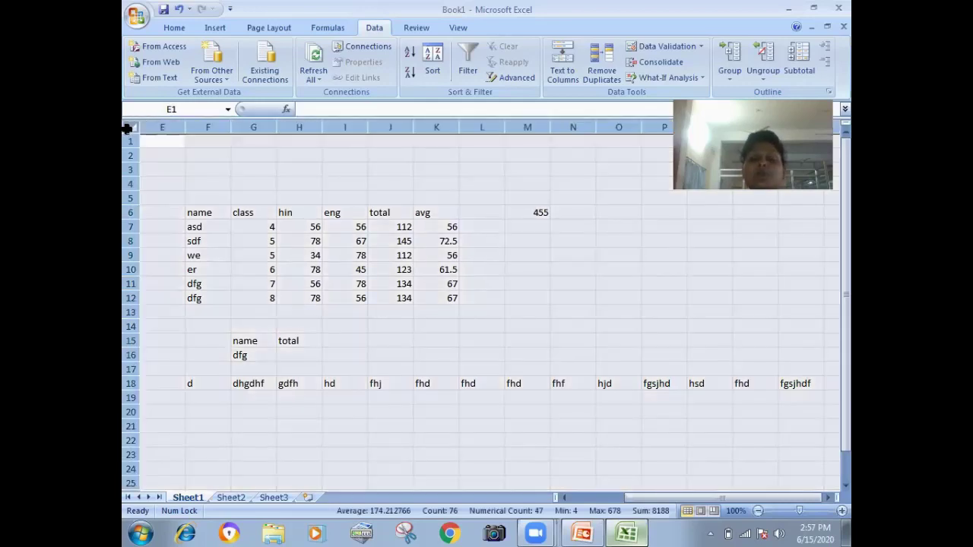
left_click(656, 51)
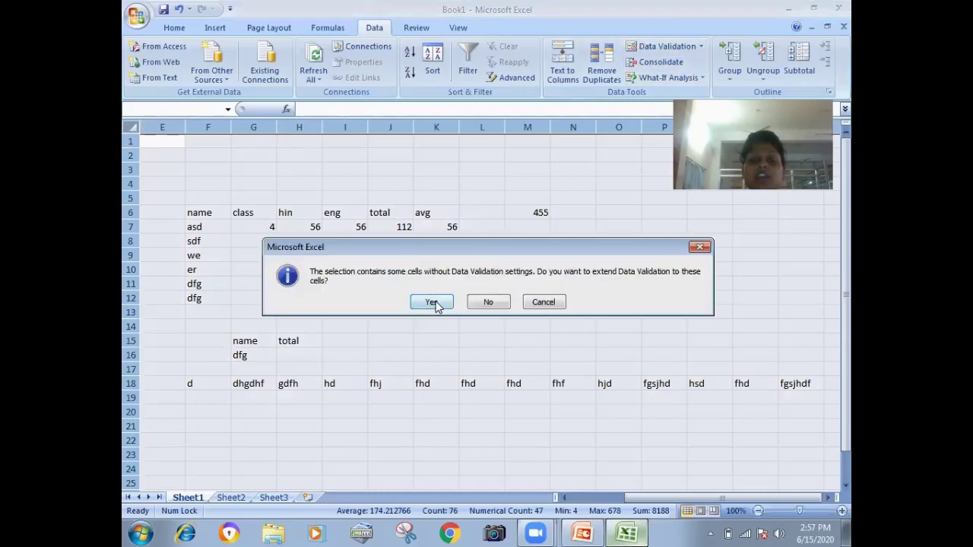
left_click(431, 302)
left_click(409, 293)
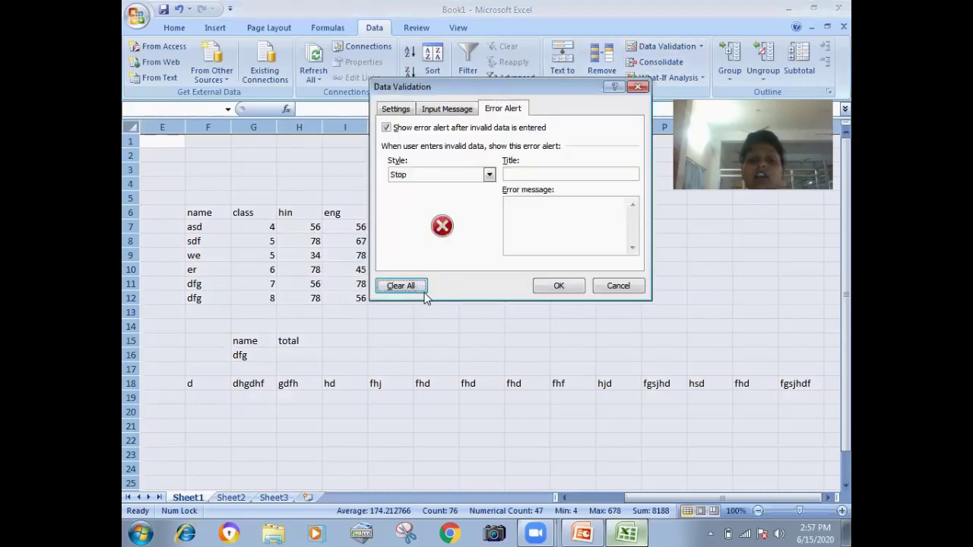
left_click(555, 286)
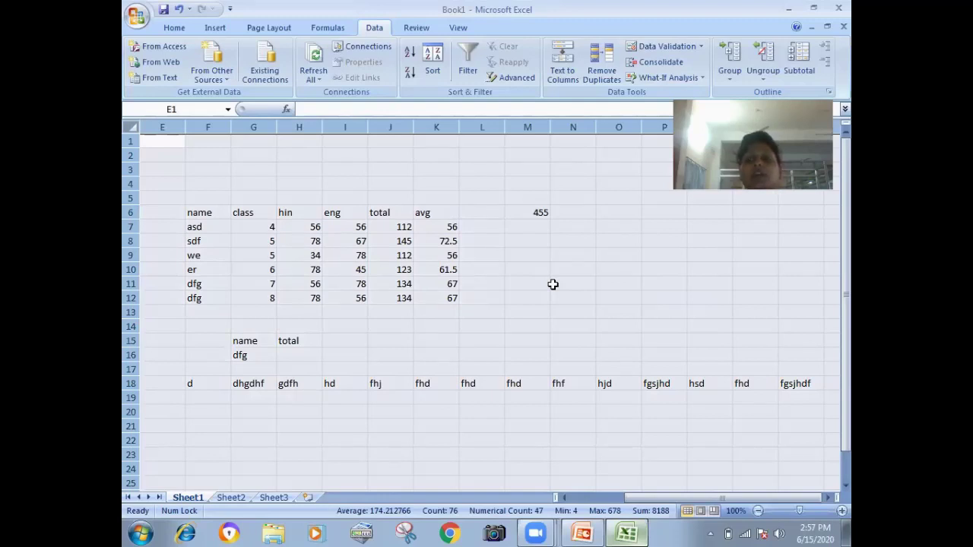
left_click(630, 274)
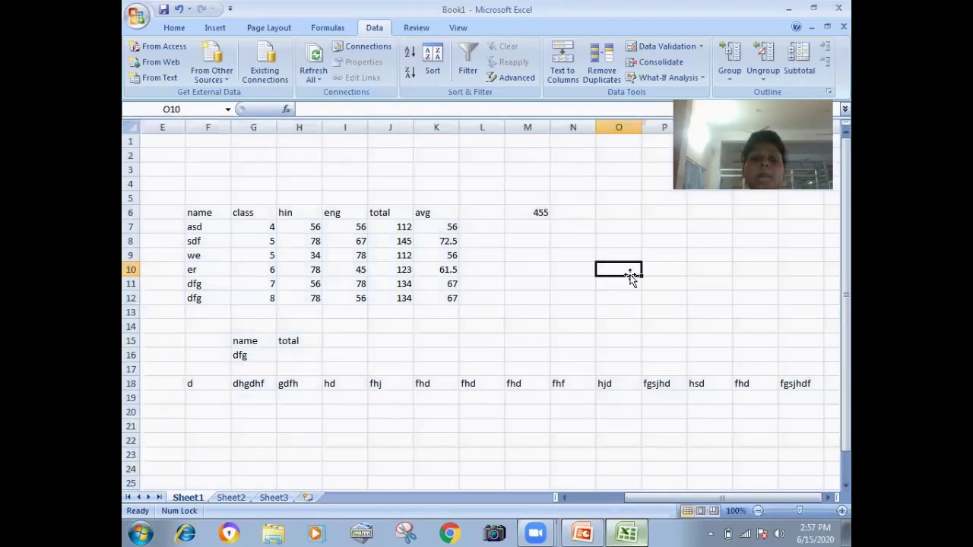
Enter 1 in N9 and 245 in N10 to test the cells without validation
left_click(567, 252)
type("1")
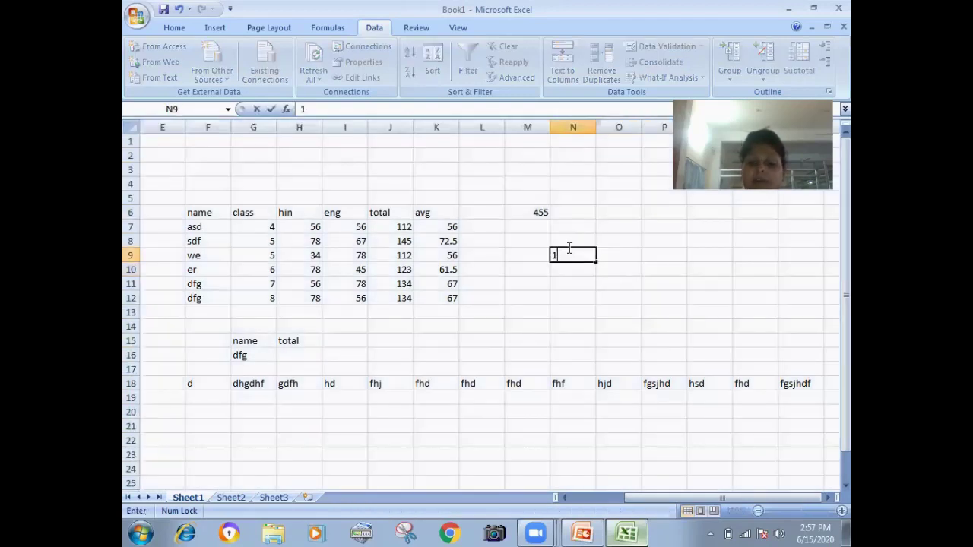
key("Return")
type("245")
key("Return")
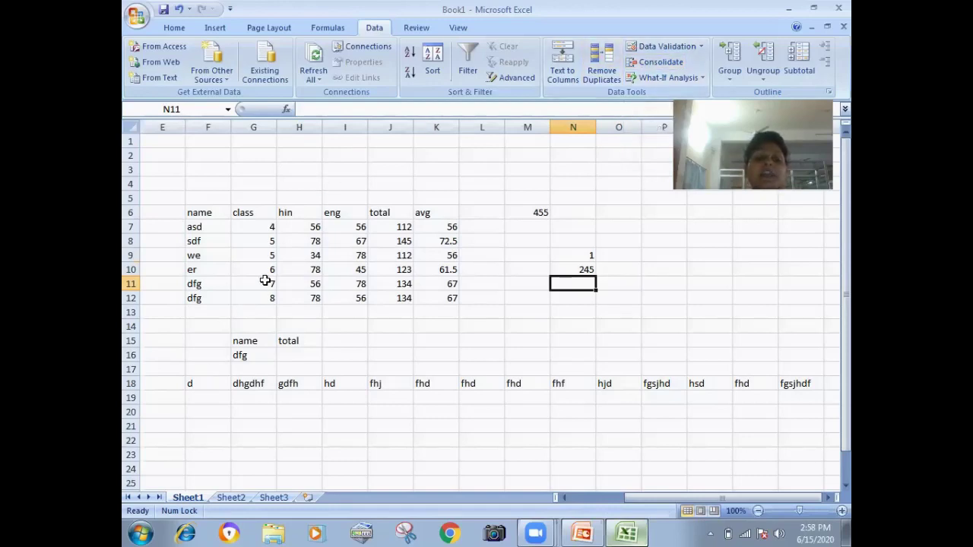
Enter the values 34, 56, 4, 56, 67 and 56 in C4:C9 of Sheet2
left_click_drag(272, 259, 262, 298)
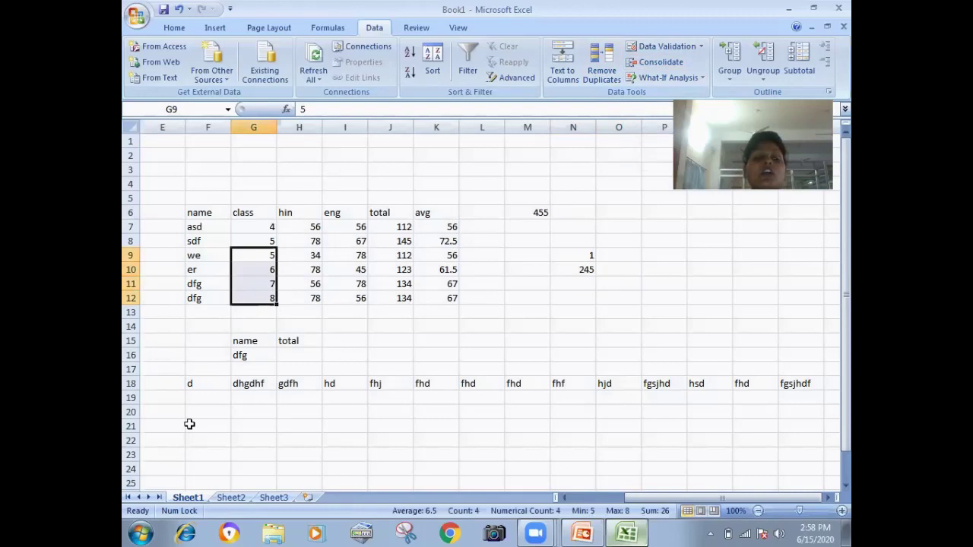
left_click(232, 499)
left_click(259, 184)
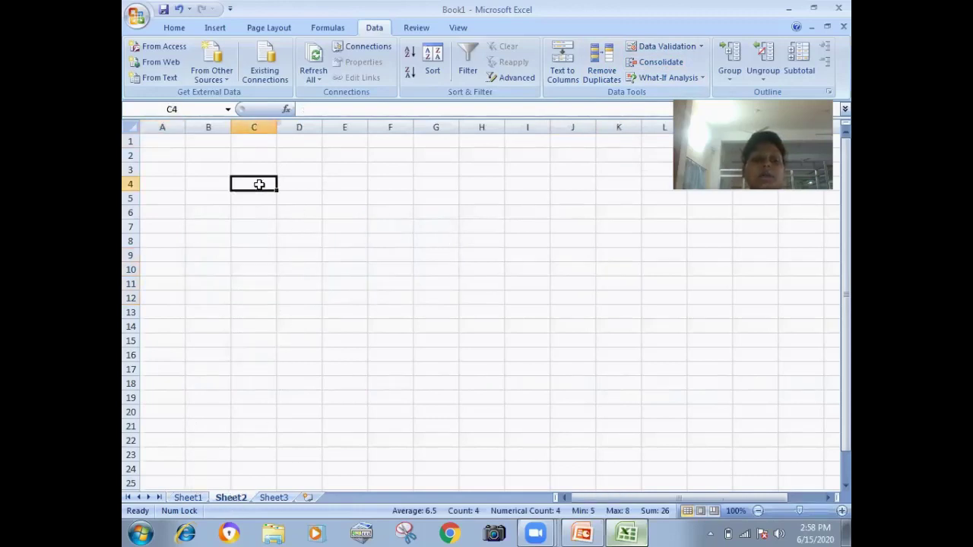
type("34")
key("Return")
type("56")
key("Return")
type("4")
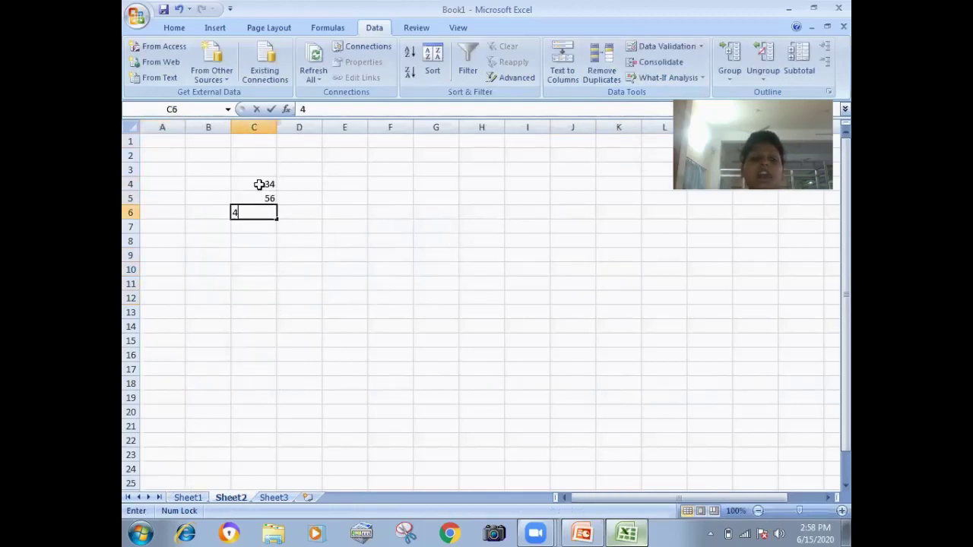
key("Return")
type("56")
key("Return")
type("67")
key("Return")
type("56")
key("Return")
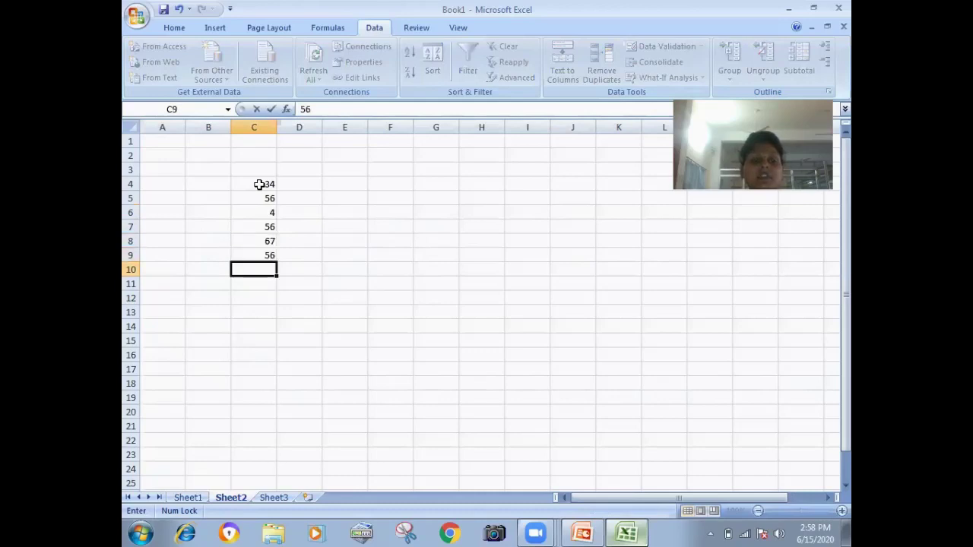
Start a consolidation at G13 of Sheet3 using the Sum function
left_click(275, 499)
left_click(434, 314)
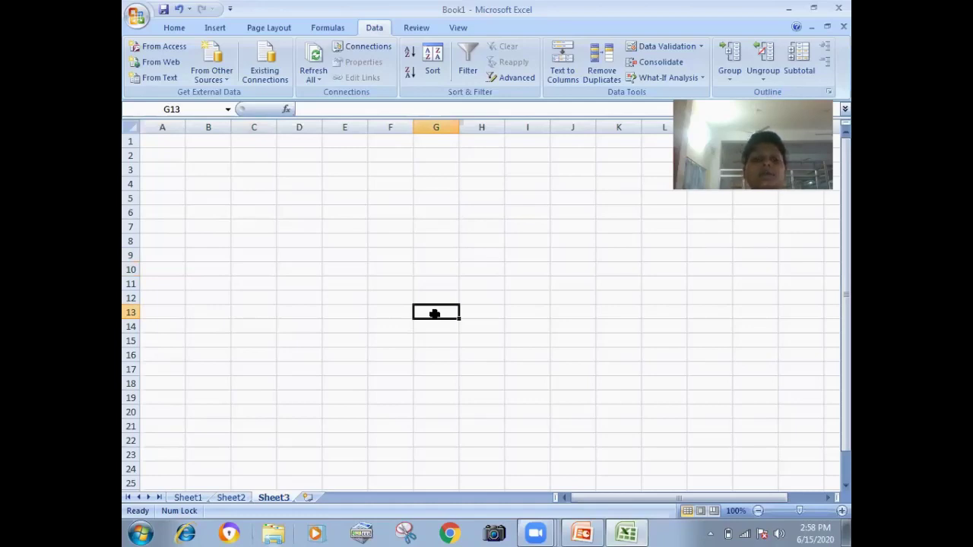
left_click(656, 64)
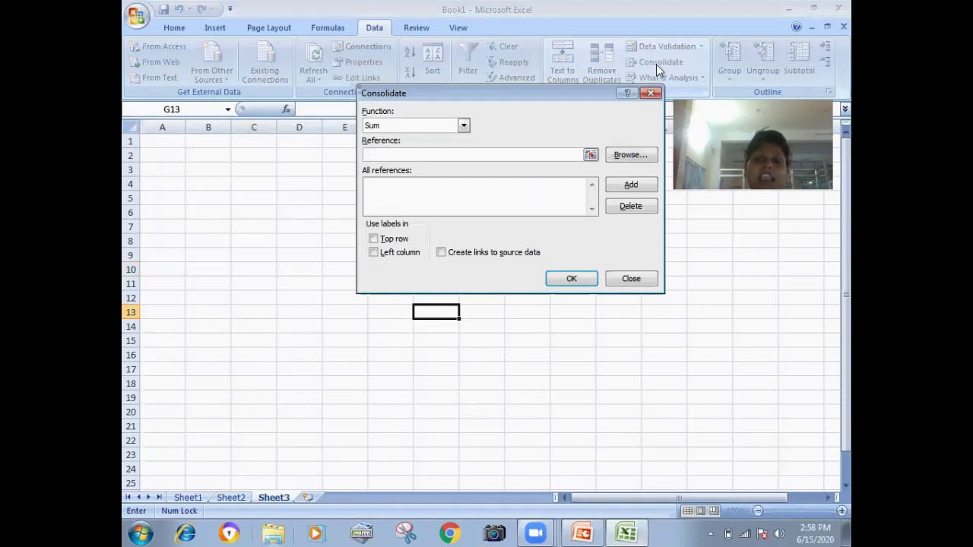
left_click(413, 130)
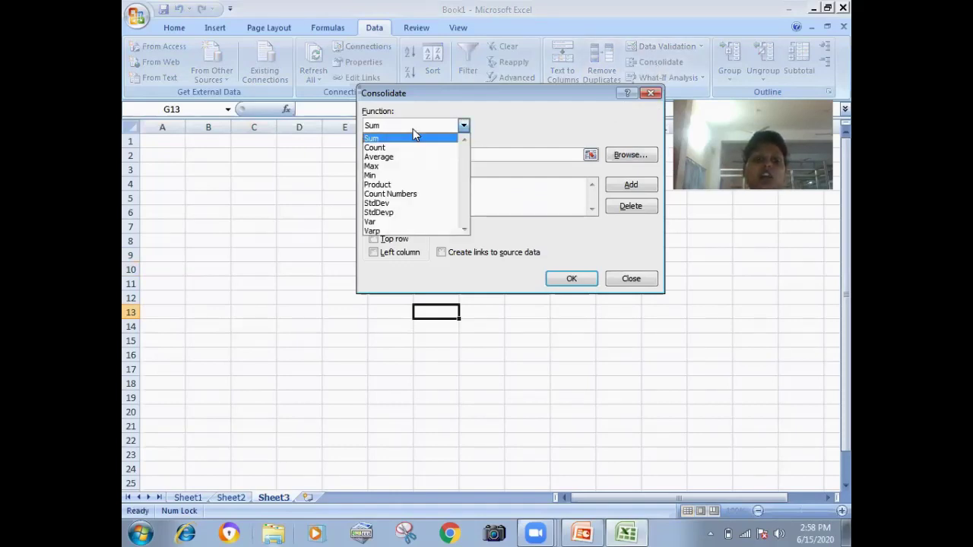
left_click(387, 137)
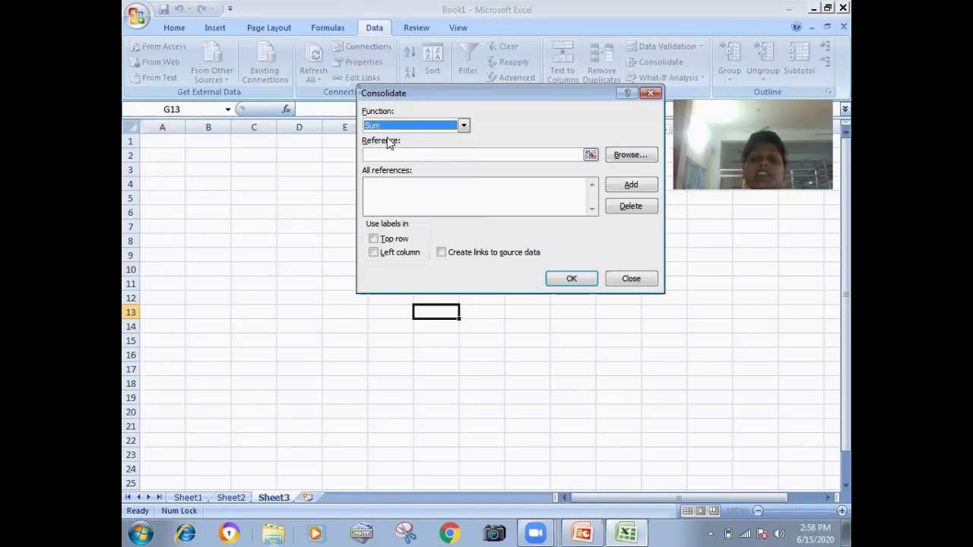
Add the Sheet1 class values in G7:G10 as the first consolidation reference
left_click(385, 155)
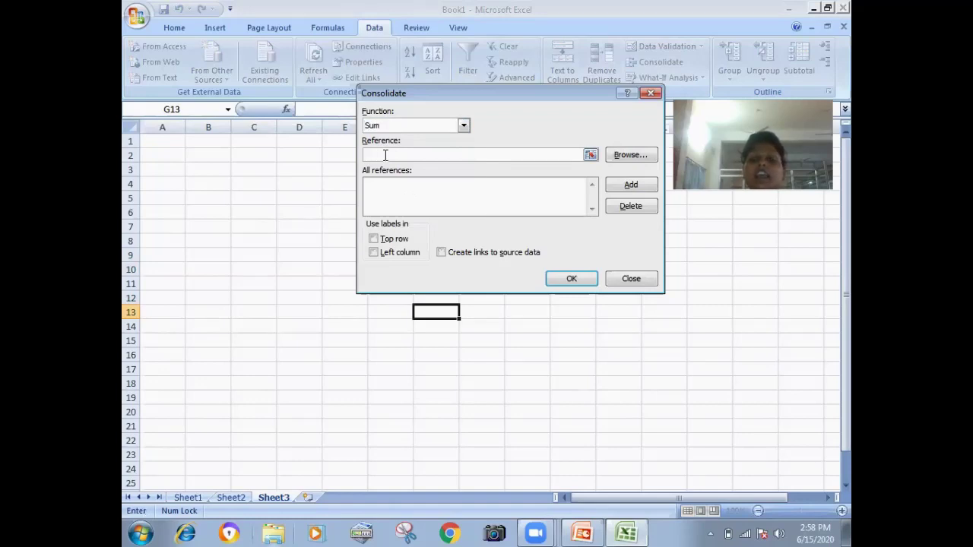
left_click(187, 499)
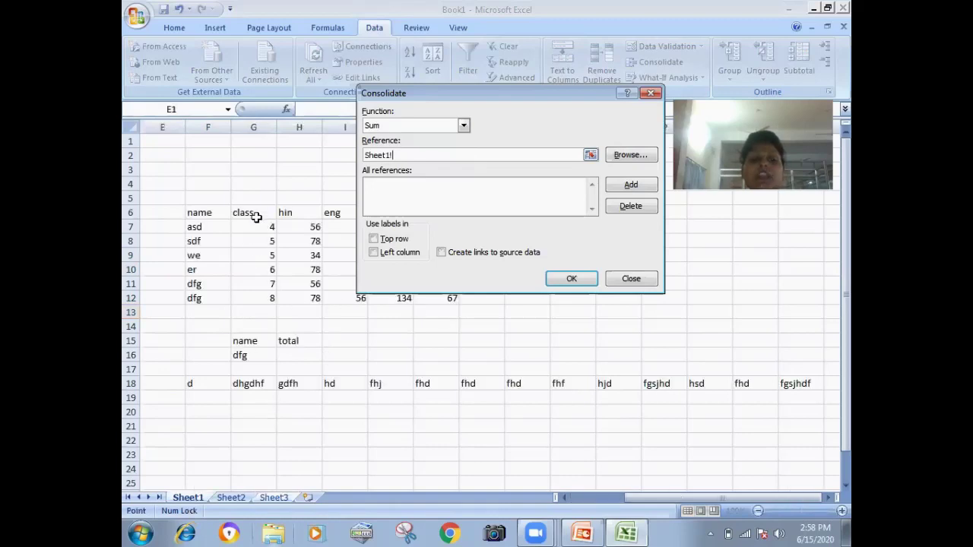
left_click_drag(259, 229, 263, 270)
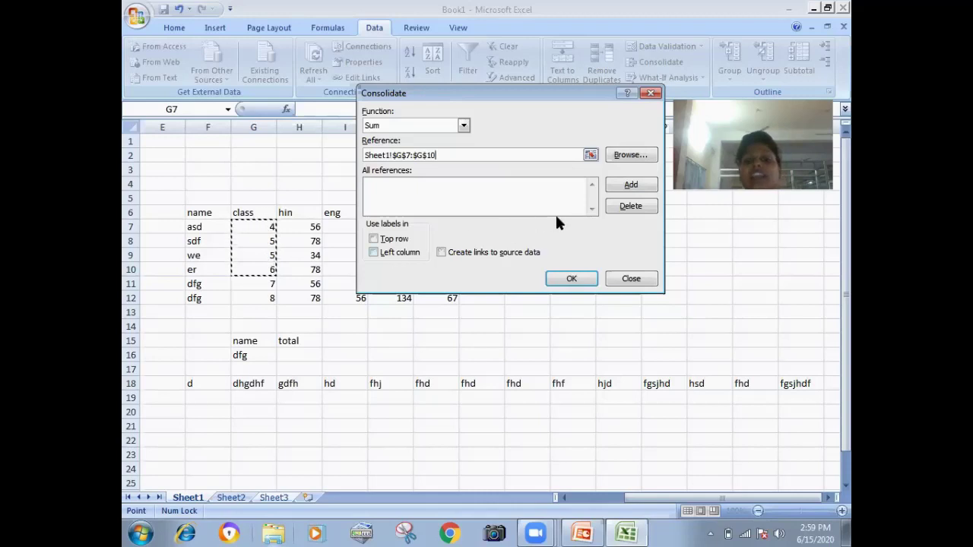
left_click(632, 187)
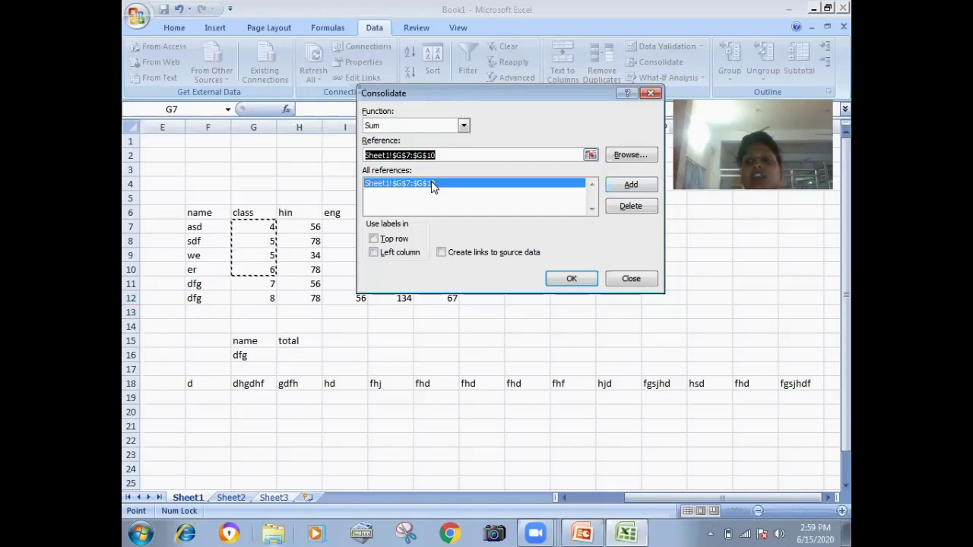
Add C4:C7 of Sheet2 as the second reference and run the consolidation
left_click(235, 497)
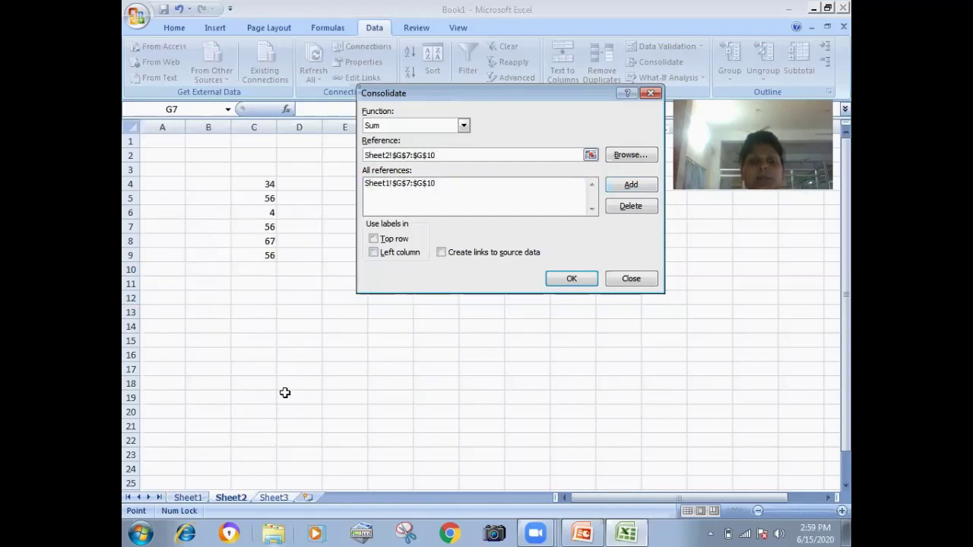
left_click_drag(261, 185, 263, 226)
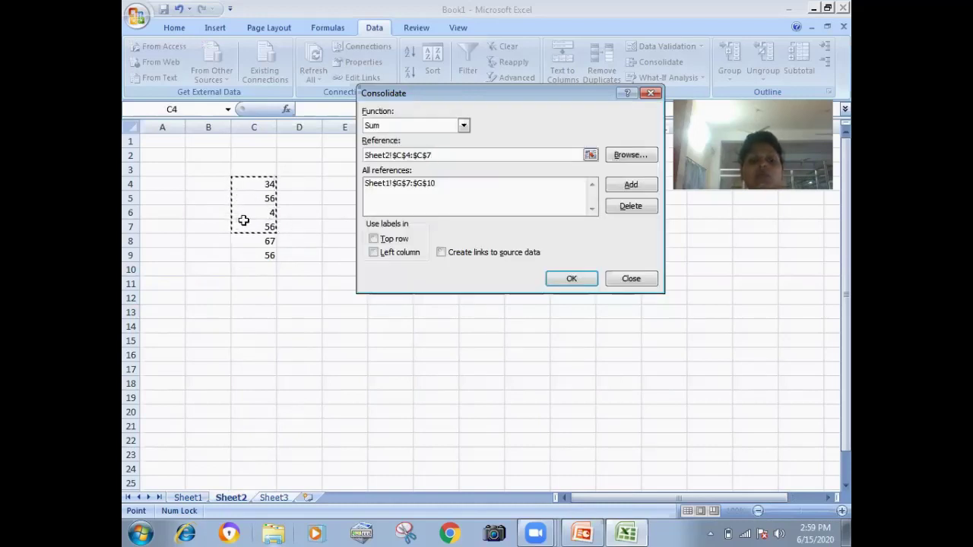
left_click(614, 185)
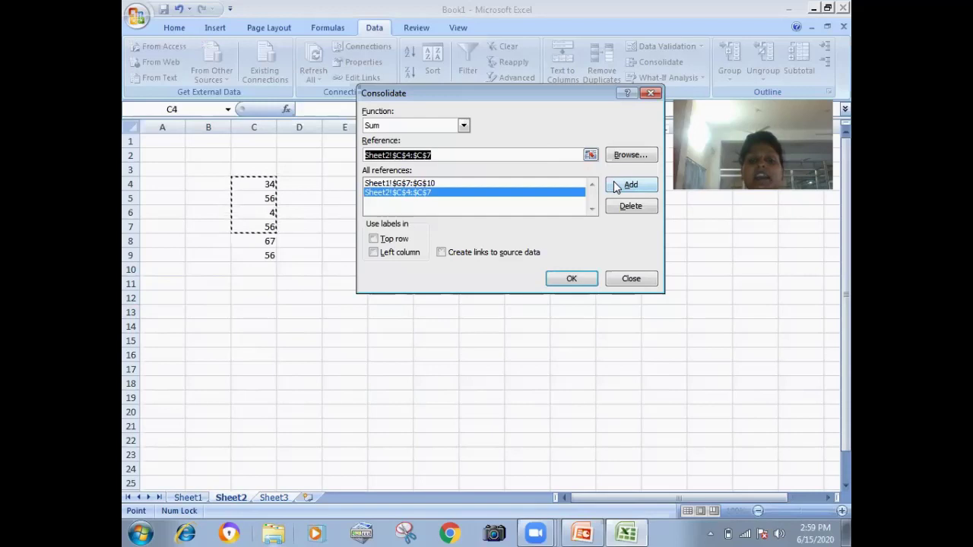
left_click(583, 280)
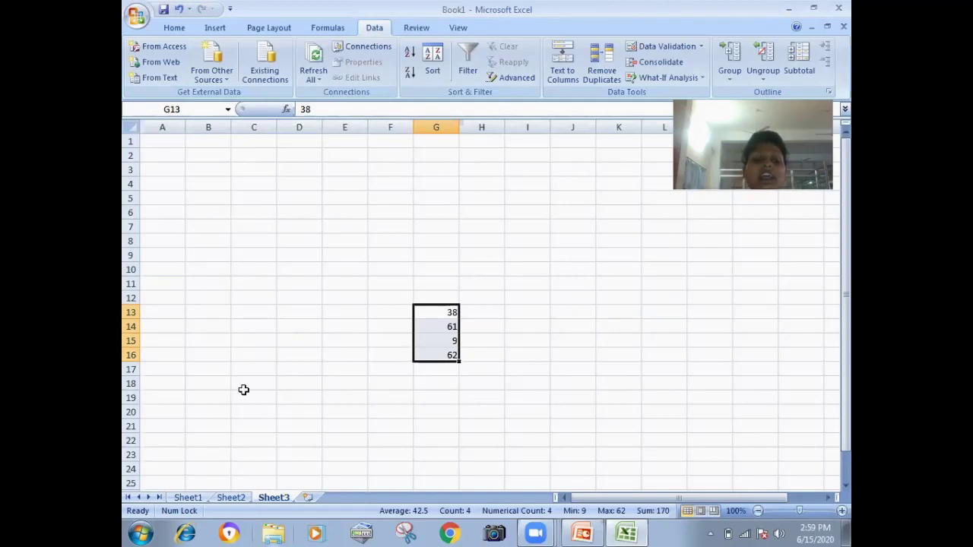
Compare the source values on Sheet1 and Sheet2 with the consolidated sums on Sheet3
left_click(188, 497)
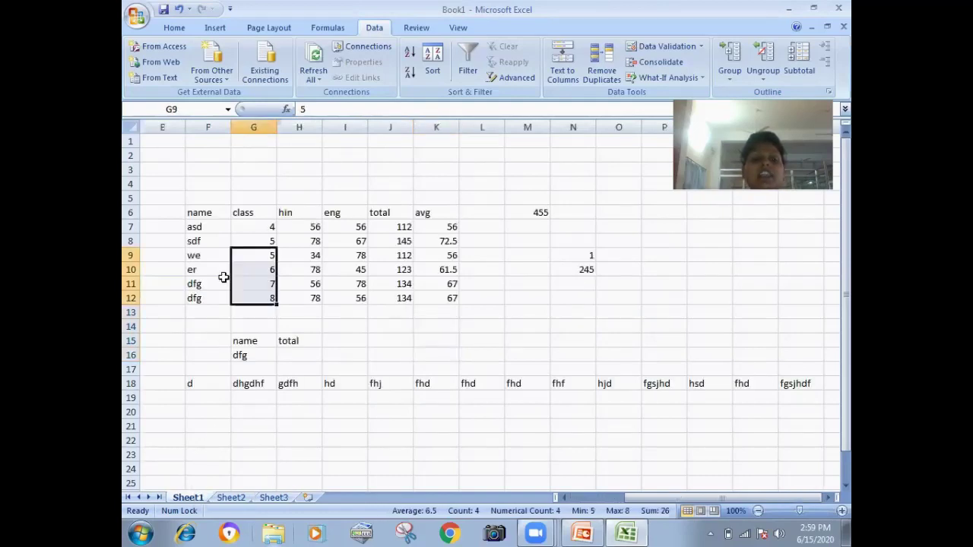
left_click(270, 230)
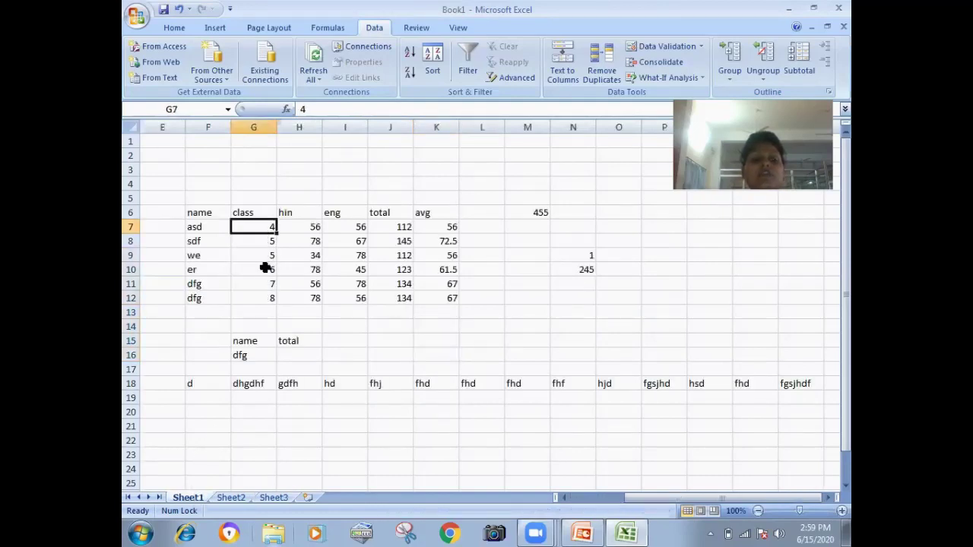
left_click(231, 498)
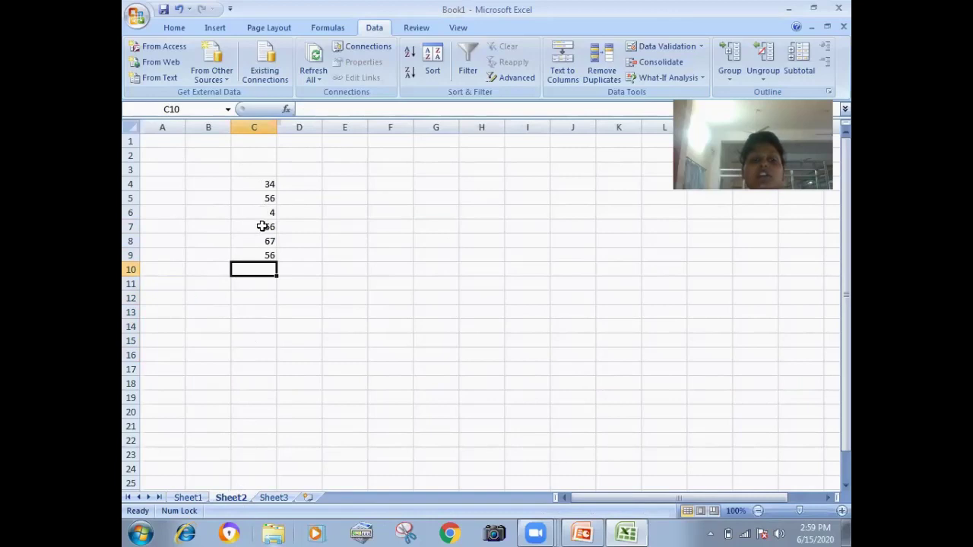
left_click(279, 498)
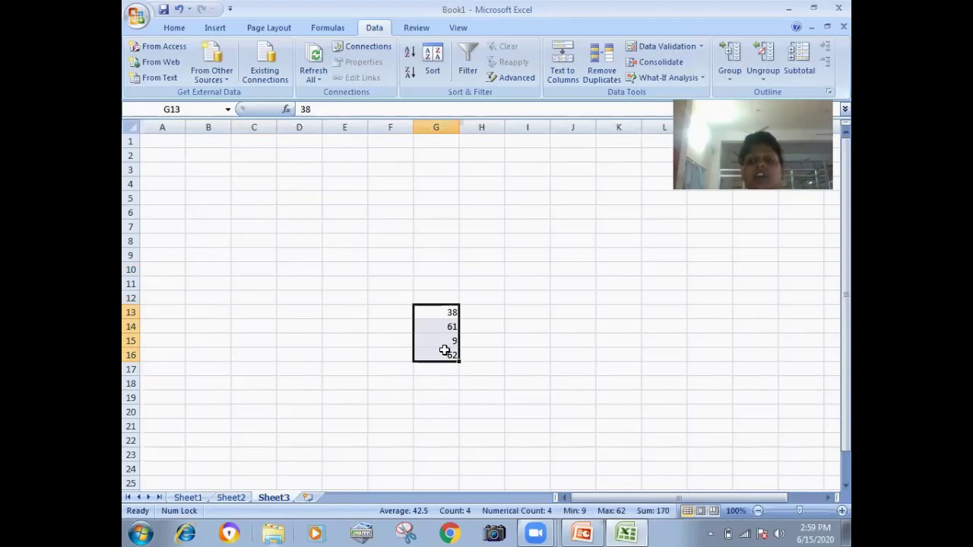
left_click(606, 187)
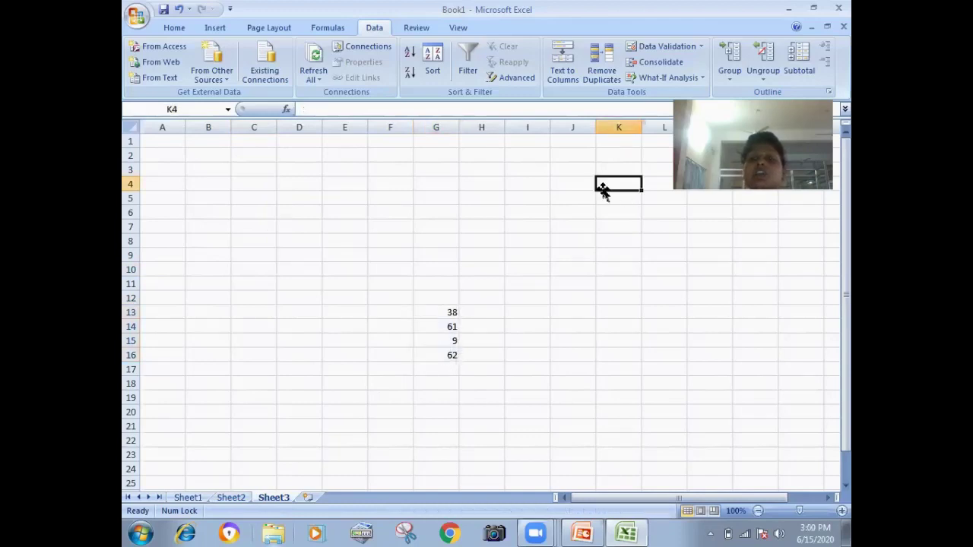
left_click(640, 76)
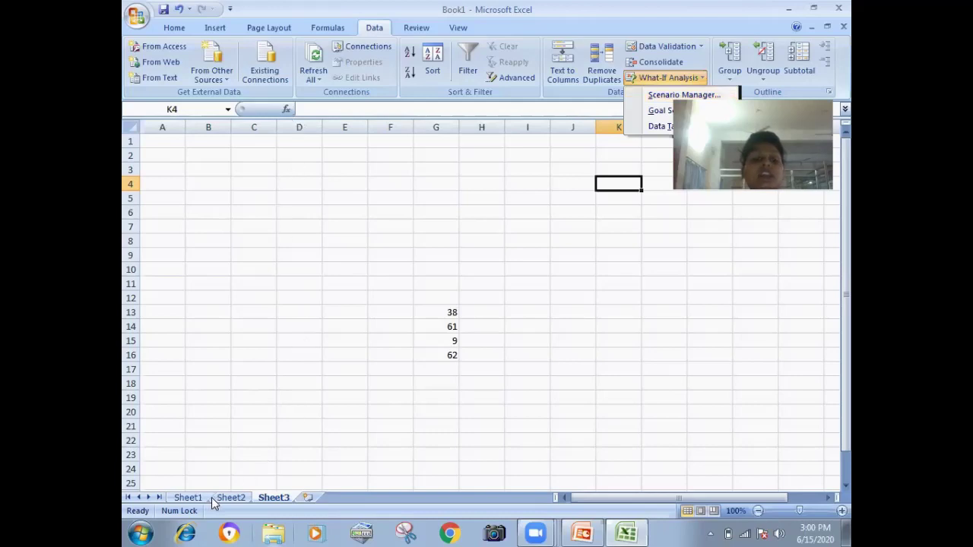
key("Escape")
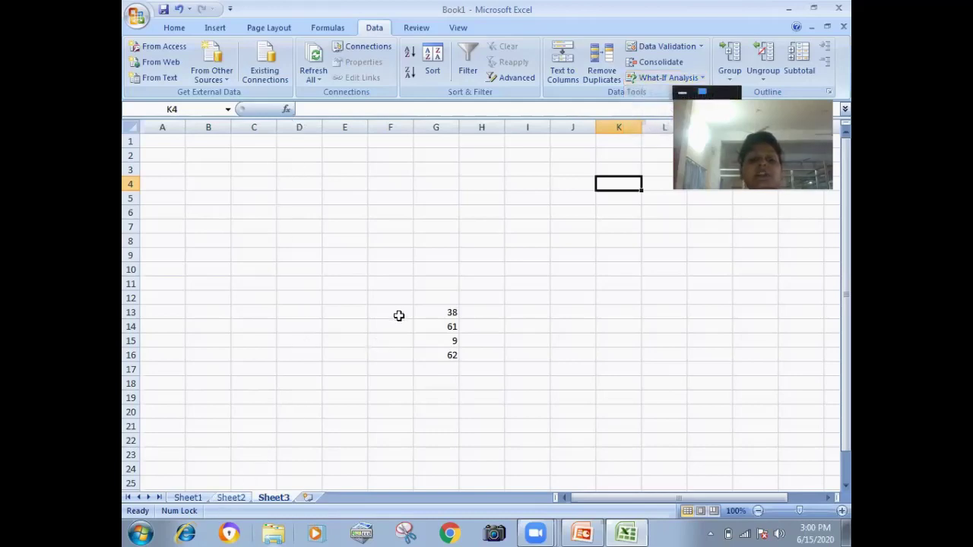
On Sheet2, enter 345, 456 and 56 in G5:G7 and 34 in both G9 and G10
left_click(240, 498)
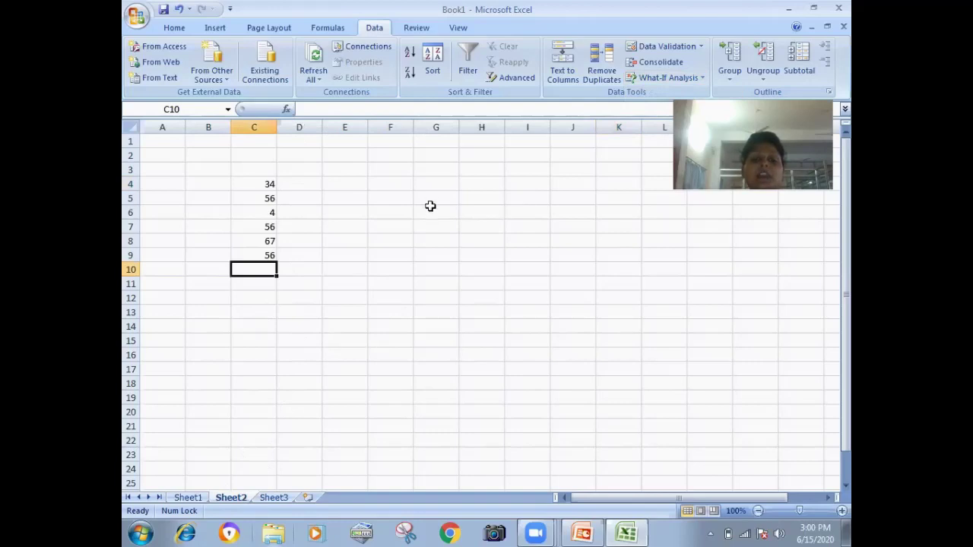
left_click(431, 202)
type("345")
key("Return")
type("456")
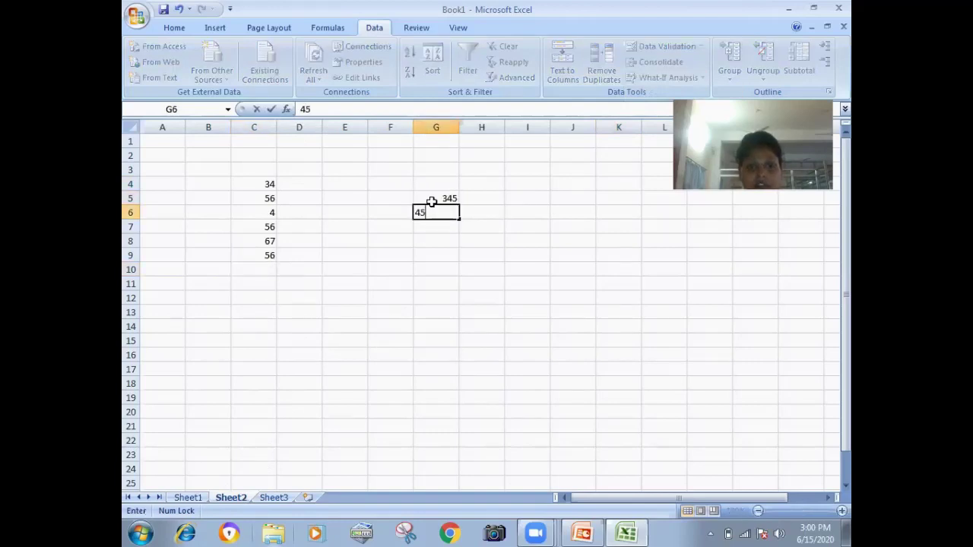
key("Return")
type("56")
key("Return")
key("Return")
type("34")
key("Return")
type("34")
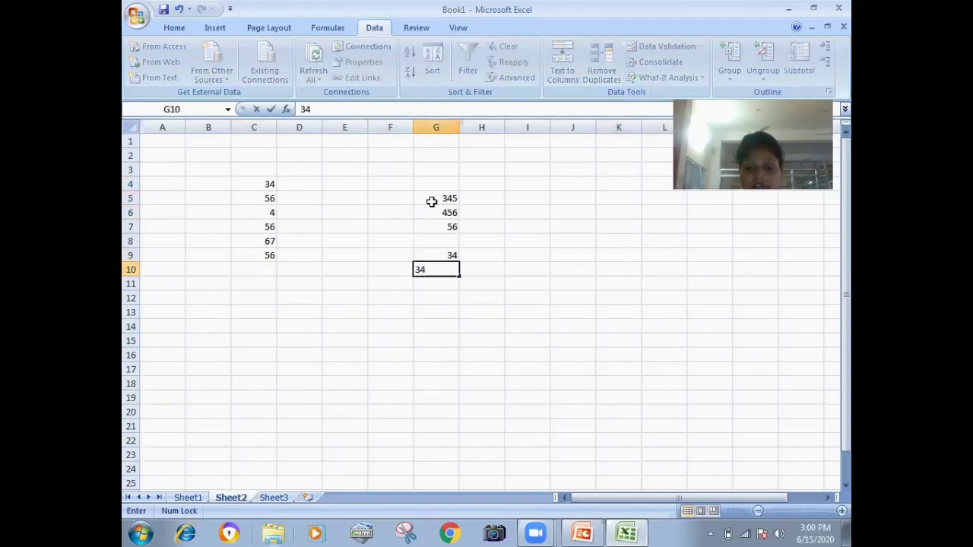
Complete the Sheet2 number column with 45 in G8 and G11, and total G5:G11 with AutoSum in G12
key("Up")
key("Up")
type("45")
key("Return")
key("Down")
key("Down")
type("45")
key("Return")
key("alt+equal")
key("Return")
Add a scenario named red in Scenario Manager, with G5:G12 of Sheet2 as the changing cells
left_click_drag(431, 202, 445, 298)
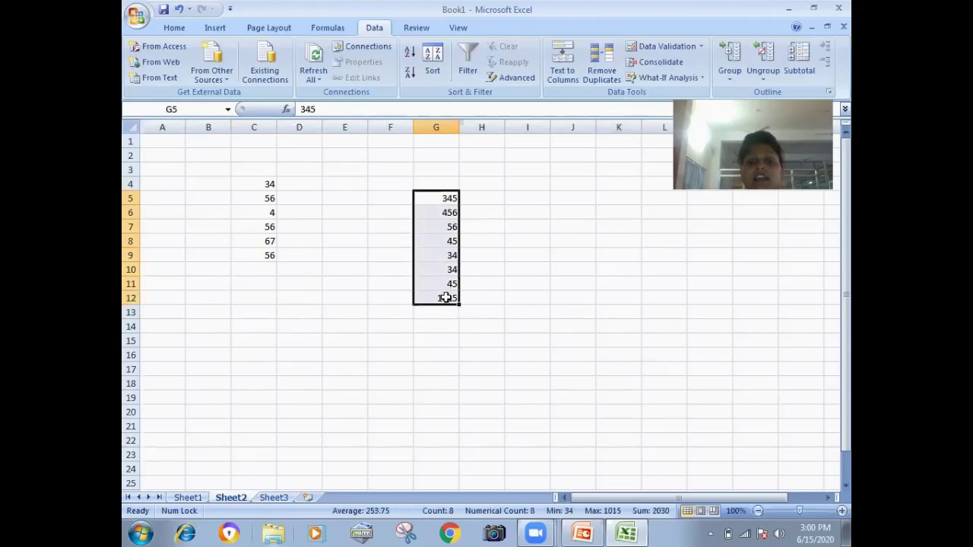
left_click(668, 79)
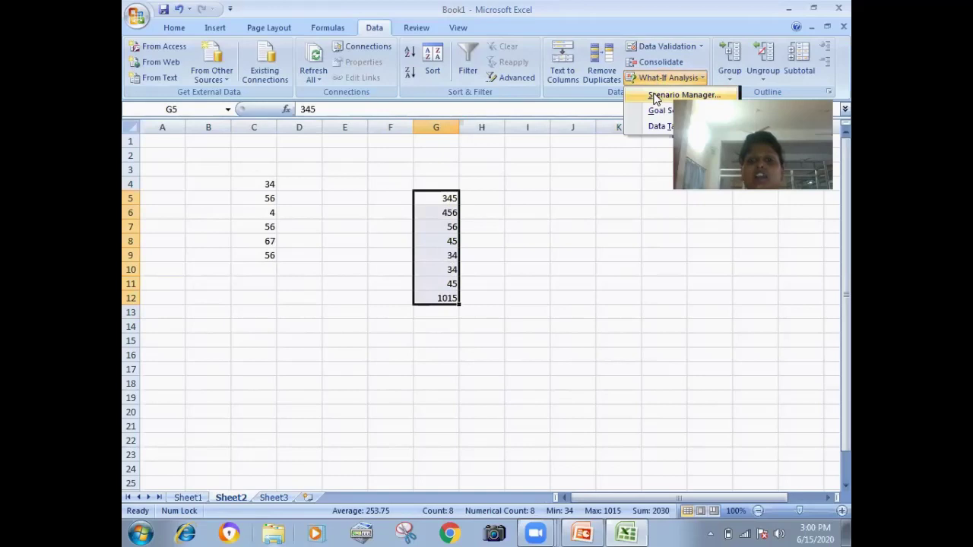
left_click(655, 96)
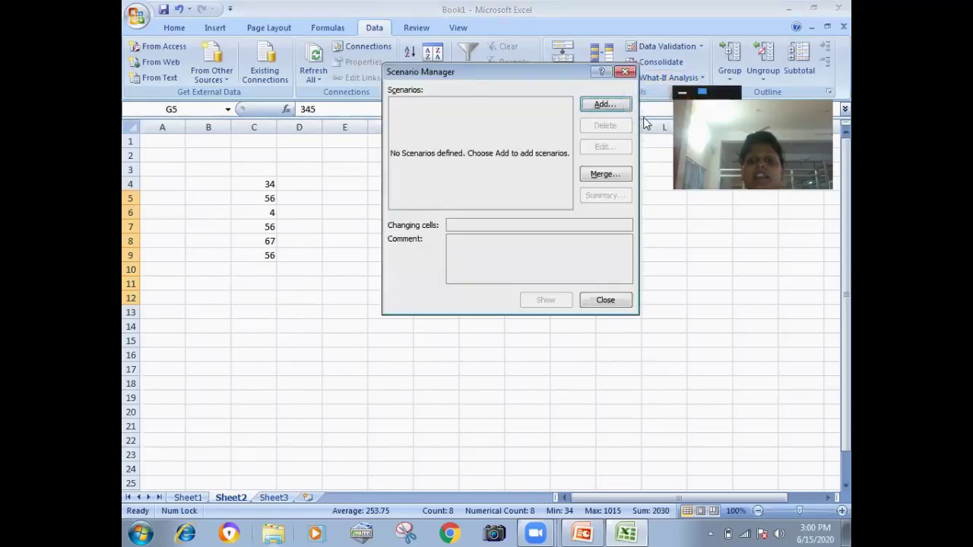
left_click(591, 106)
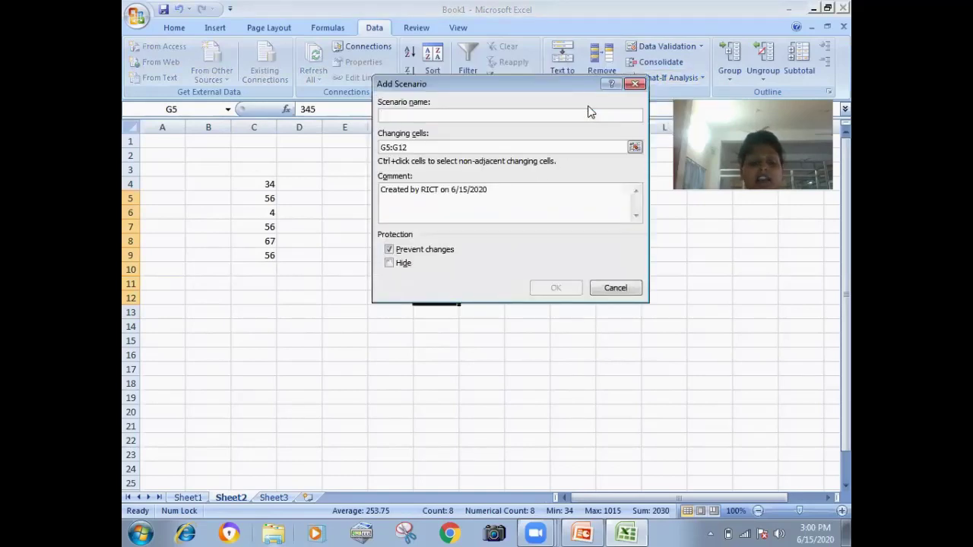
type("red")
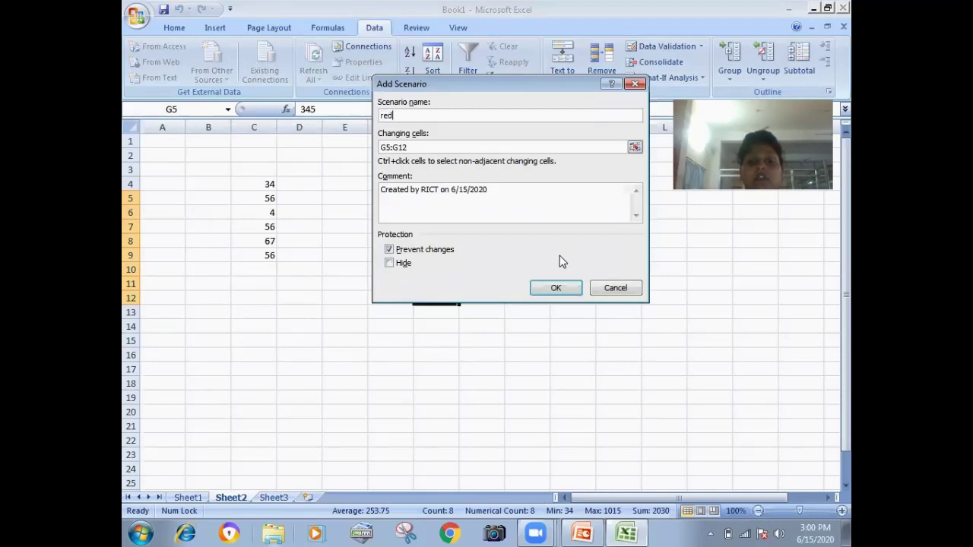
left_click(558, 288)
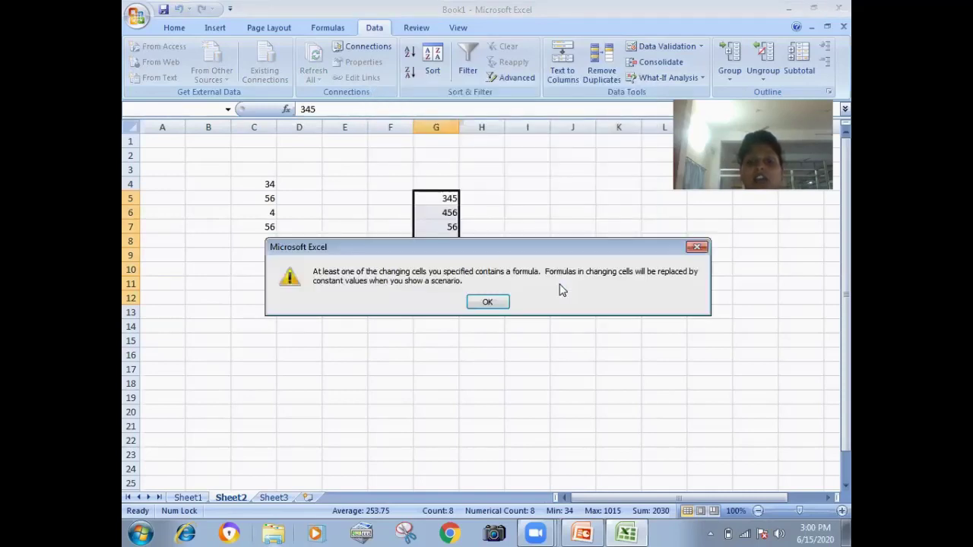
left_click(488, 302)
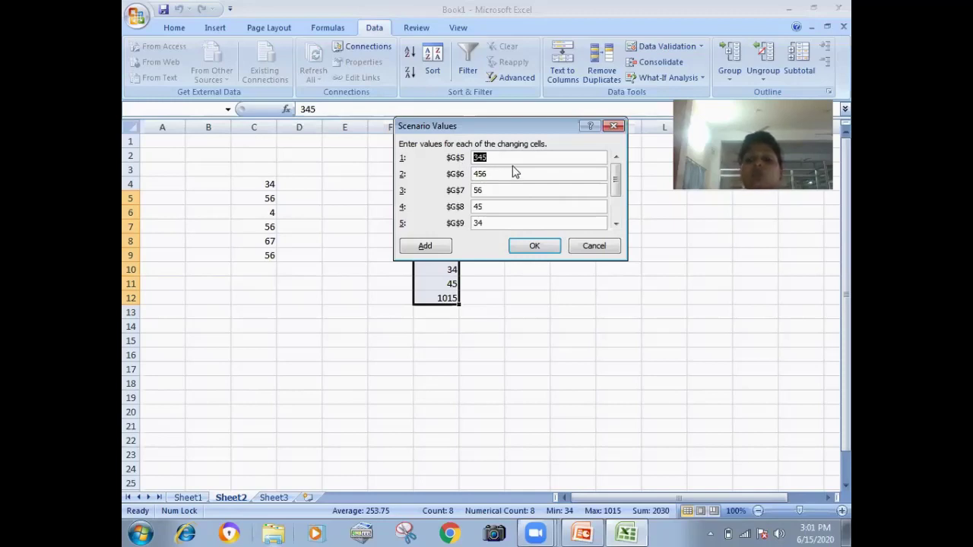
Set the red scenario's values for G5, G6 and G7 to 8778, 78 and 8998
type("8778")
key("Tab")
type("78")
key("Tab")
type("8998")
key("Tab")
Set the scenario values to 897 for G8, G9 and G10, 8799 for G11 and 87798 for G12, and save the scenario
type("897")
key("Tab")
type("897")
key("Tab")
type("897")
key("Tab")
type("87997")
key("BackSpace")
key("Tab")
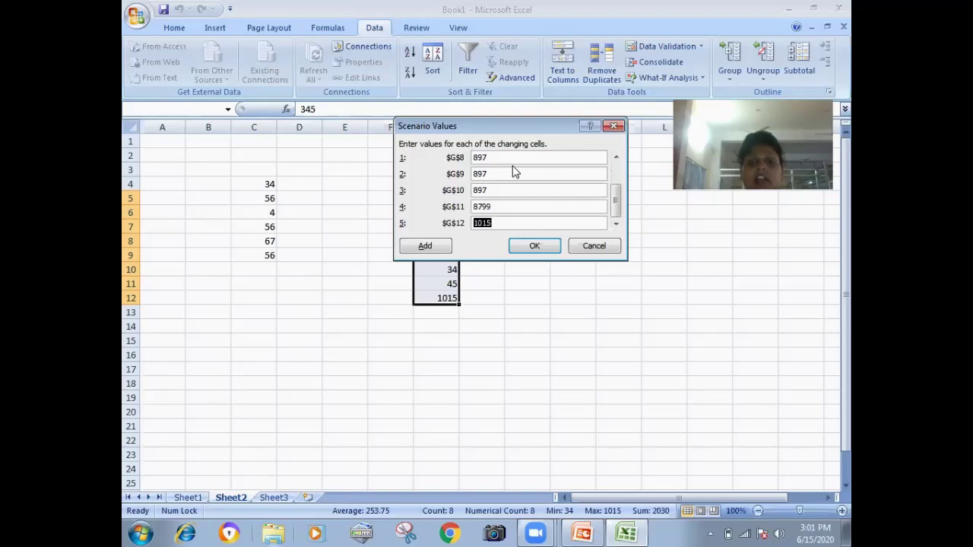
type("87798")
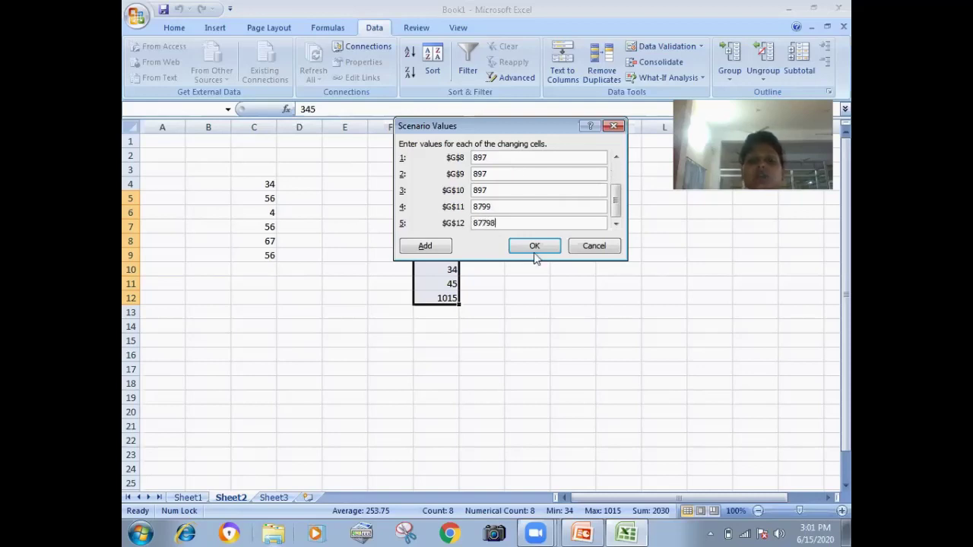
left_click(546, 247)
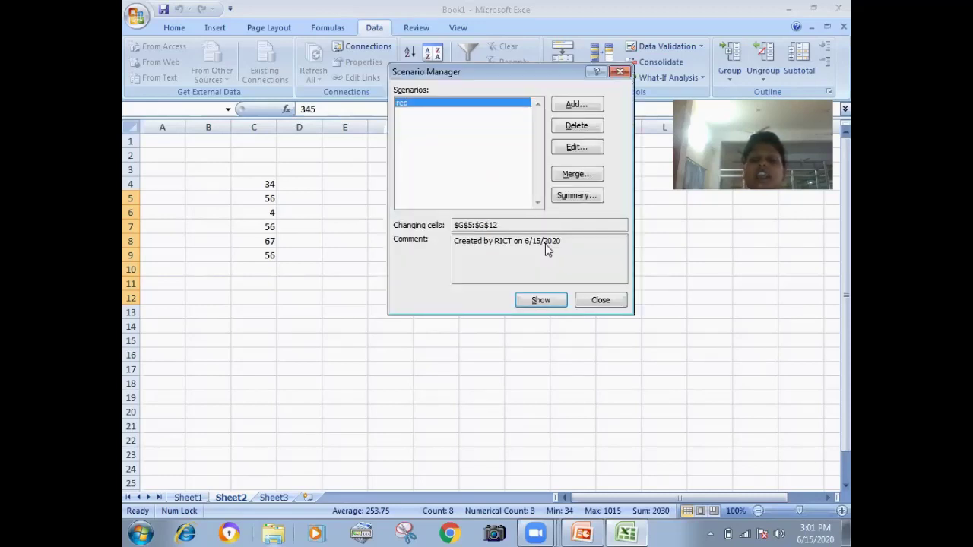
Create a scenario summary report with G12 as the result cell, and return to Sheet2
left_click(569, 194)
left_click(493, 238)
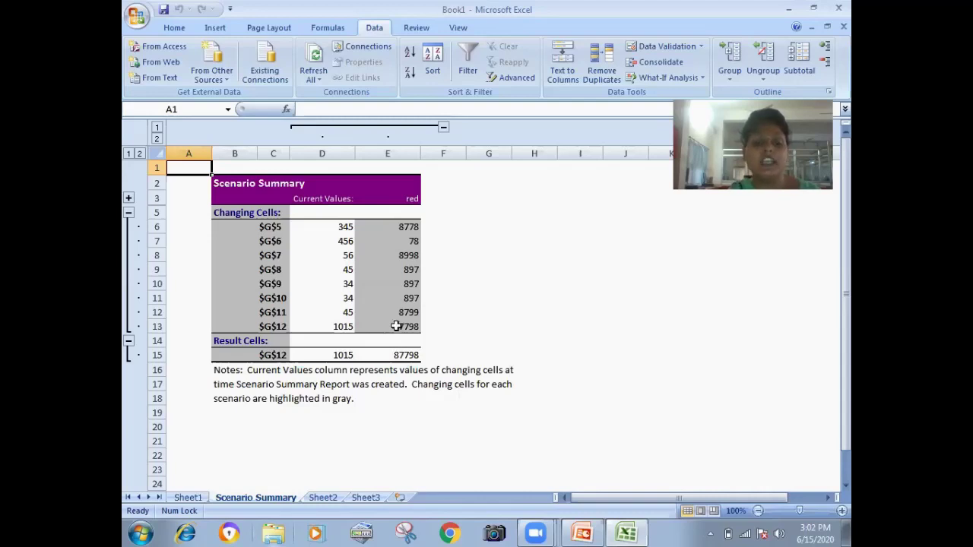
left_click(322, 497)
left_click(632, 283)
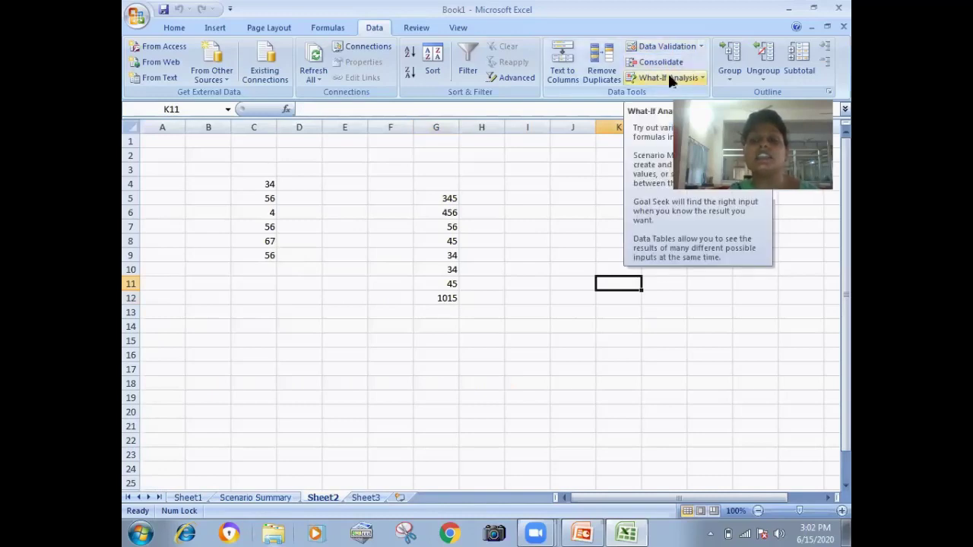
left_click(529, 232)
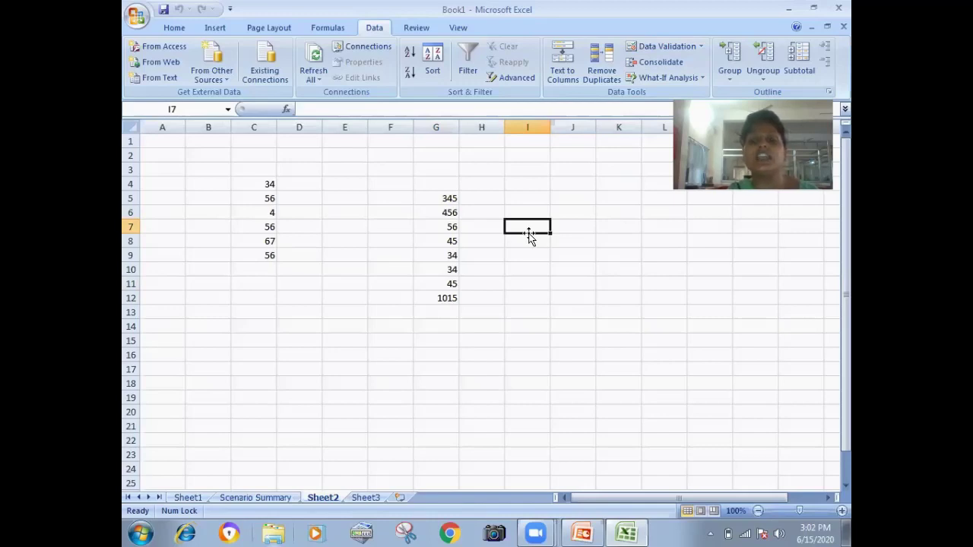
Enter 34, 67, 89, 45 and 67 in E6:E10 of Sheet2 and total them with AutoSum in E11
left_click(349, 214)
type("34")
key("Return")
type("67")
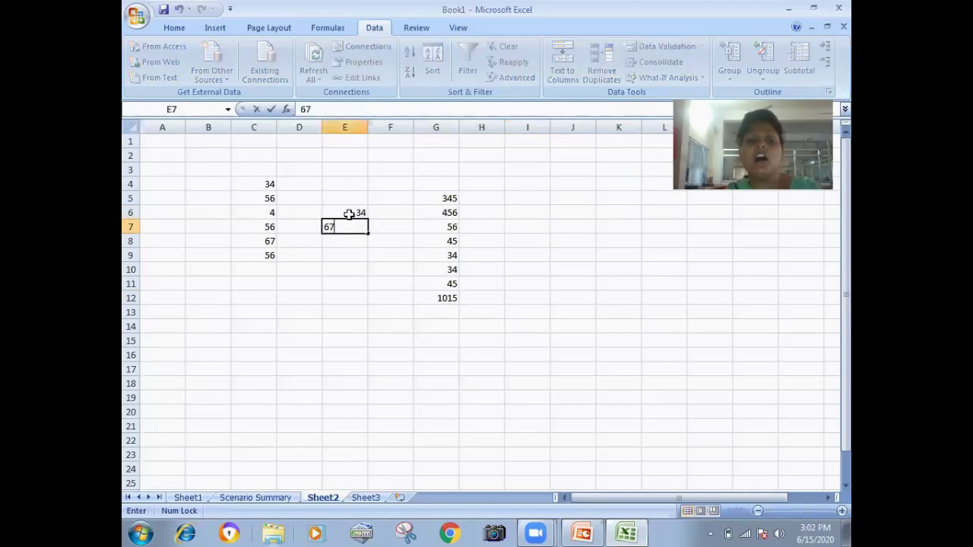
key("Return")
type("89")
key("Return")
type("45")
key("Return")
type("67")
key("Return")
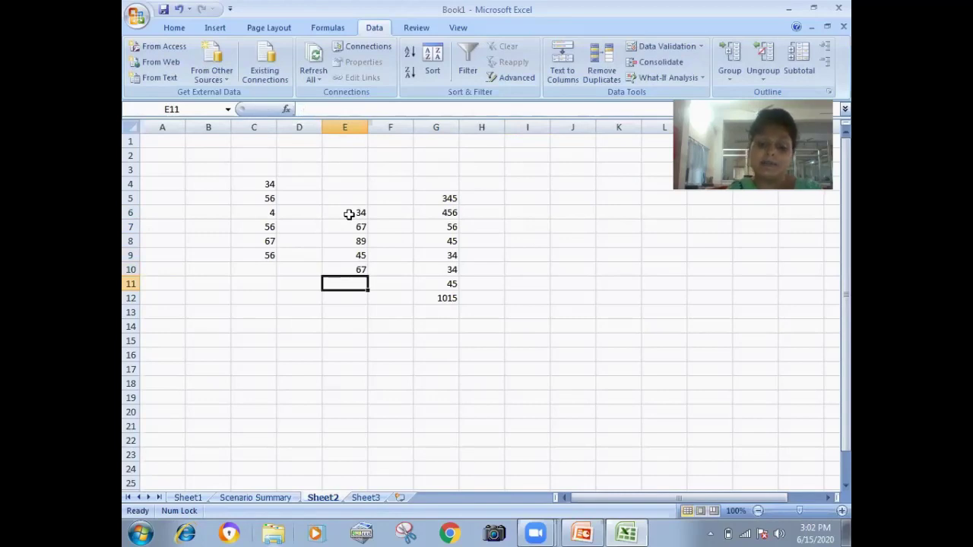
key("alt+equal")
key("Return")
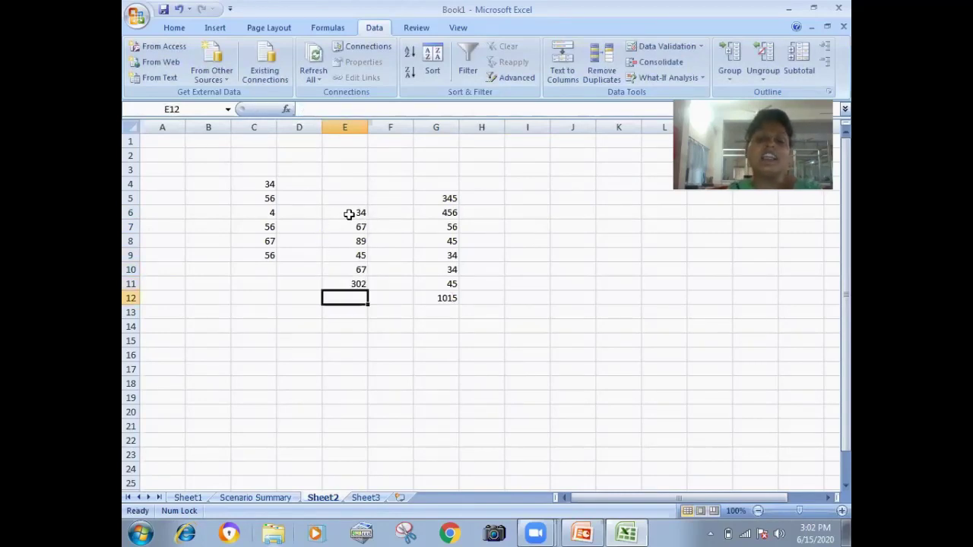
Run Goal Seek to bring the total in E11 to 1172 by changing E7, and keep the solution
key("Up")
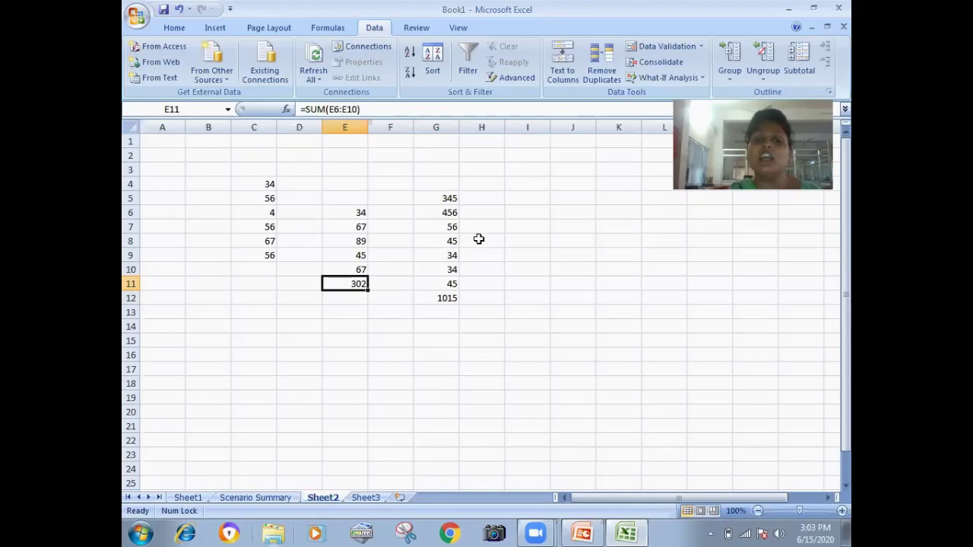
left_click(672, 78)
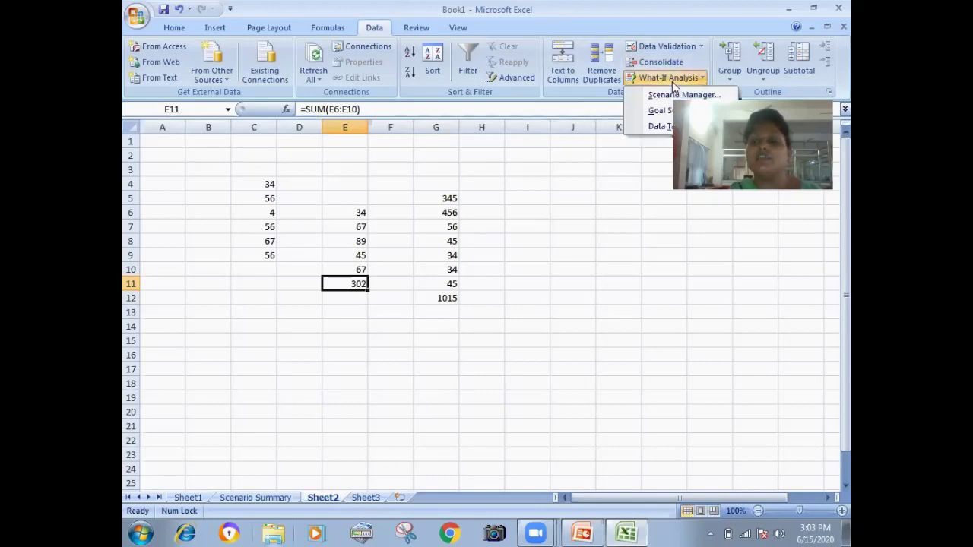
left_click(662, 112)
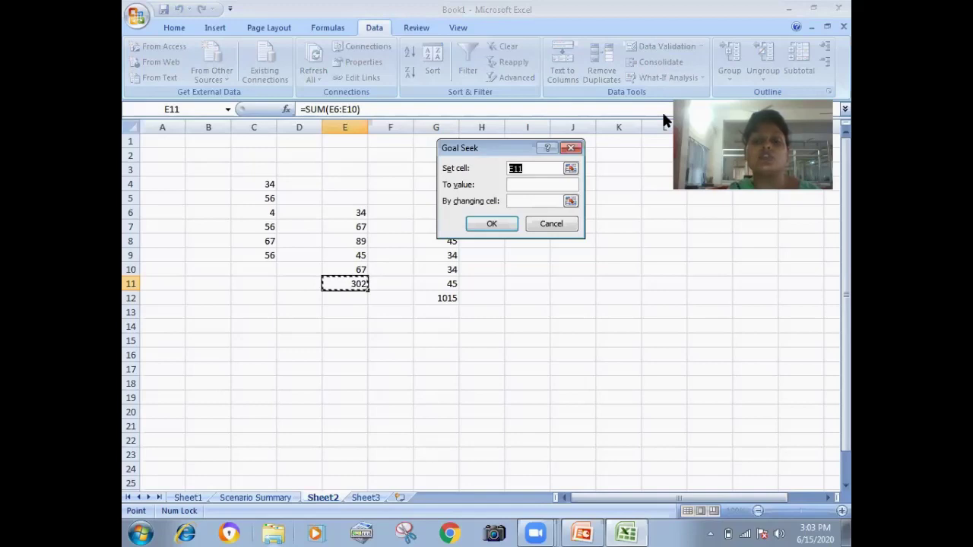
left_click(529, 190)
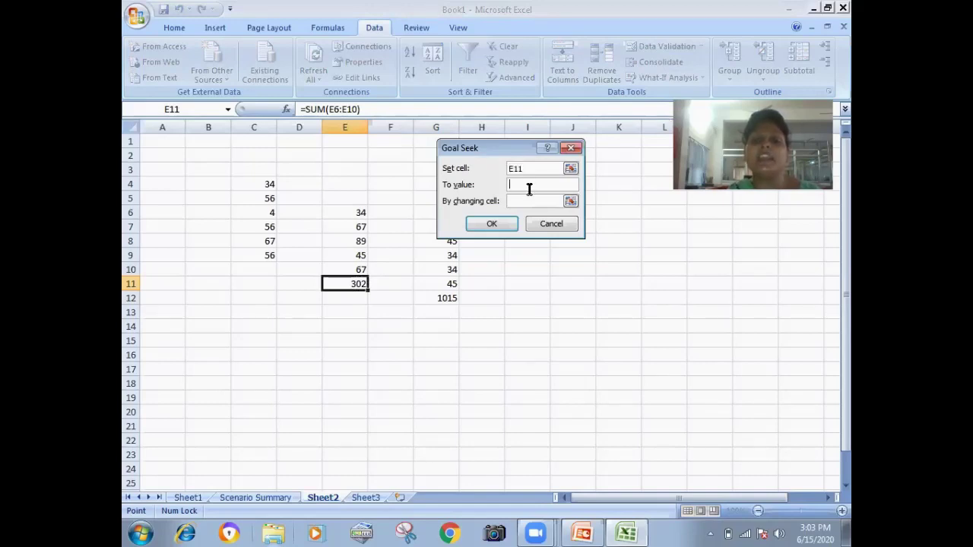
type("1")
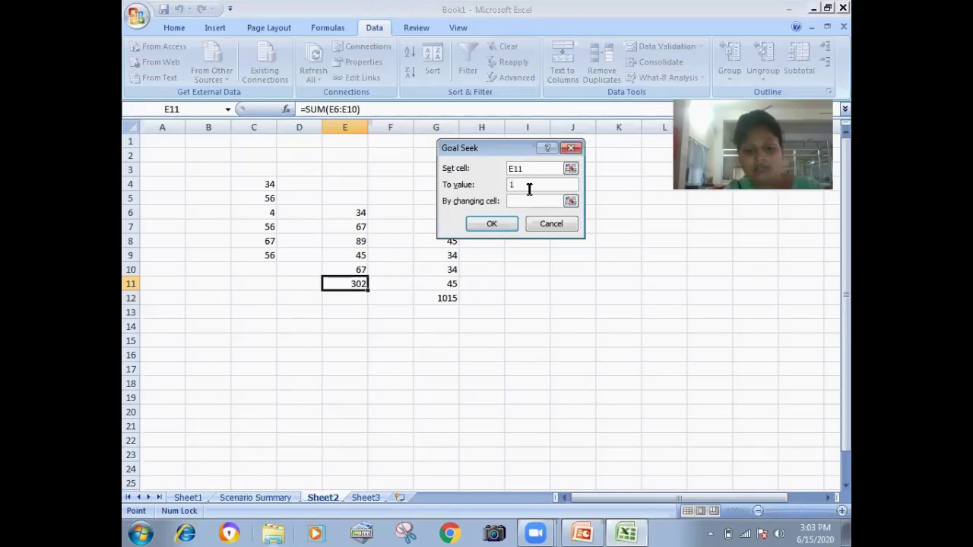
type("18")
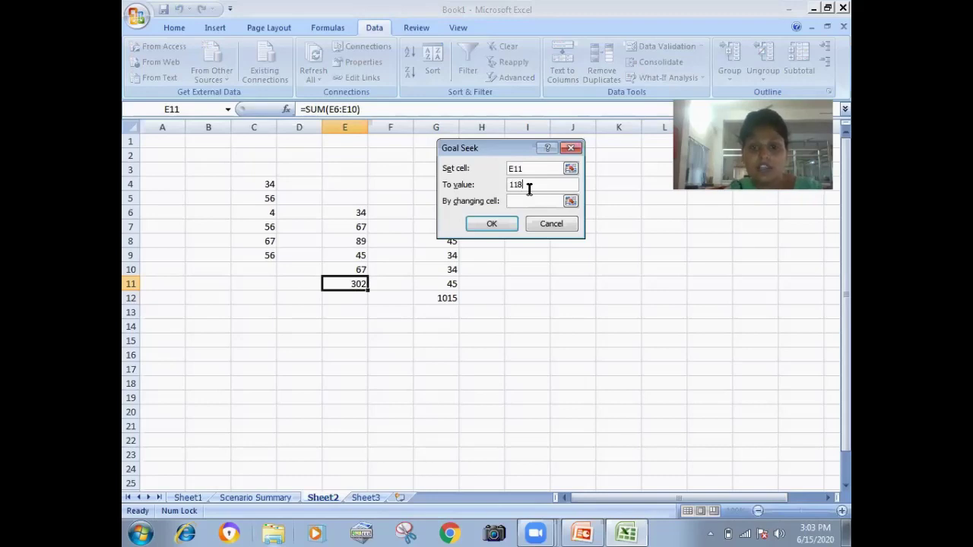
key("BackSpace")
type("72")
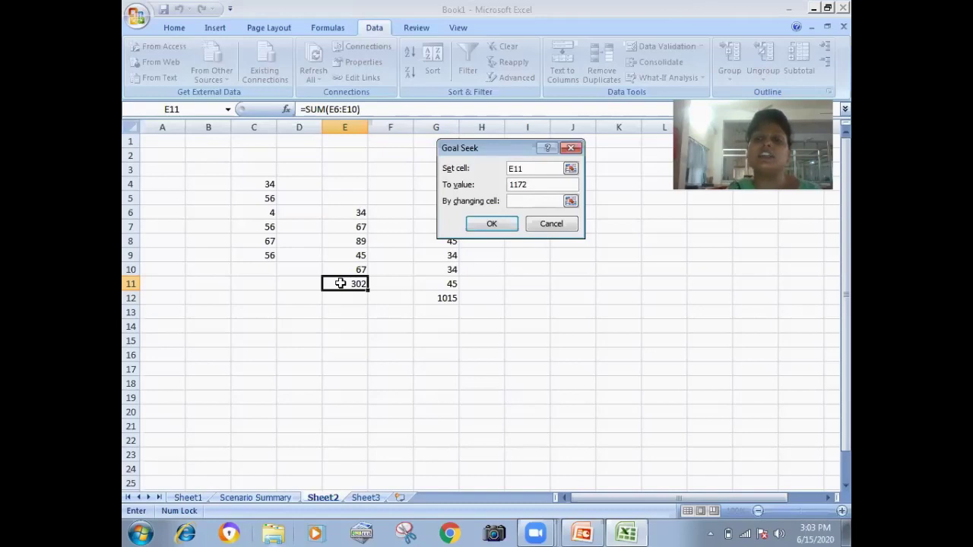
left_click(352, 224)
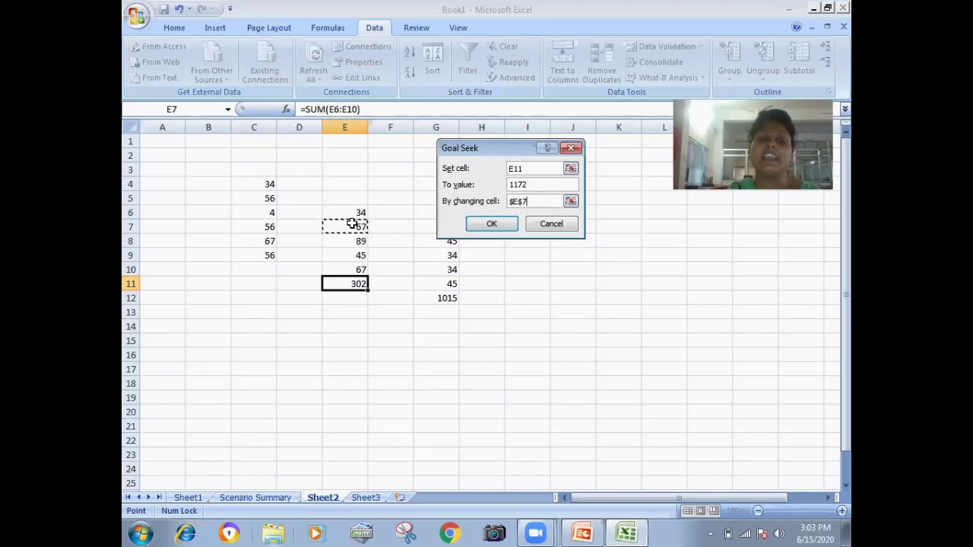
left_click(490, 224)
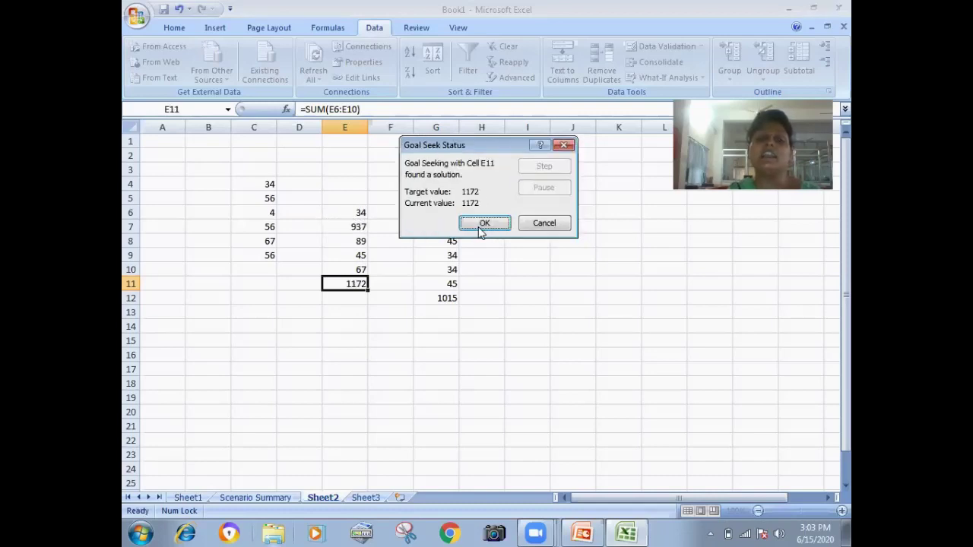
left_click(483, 225)
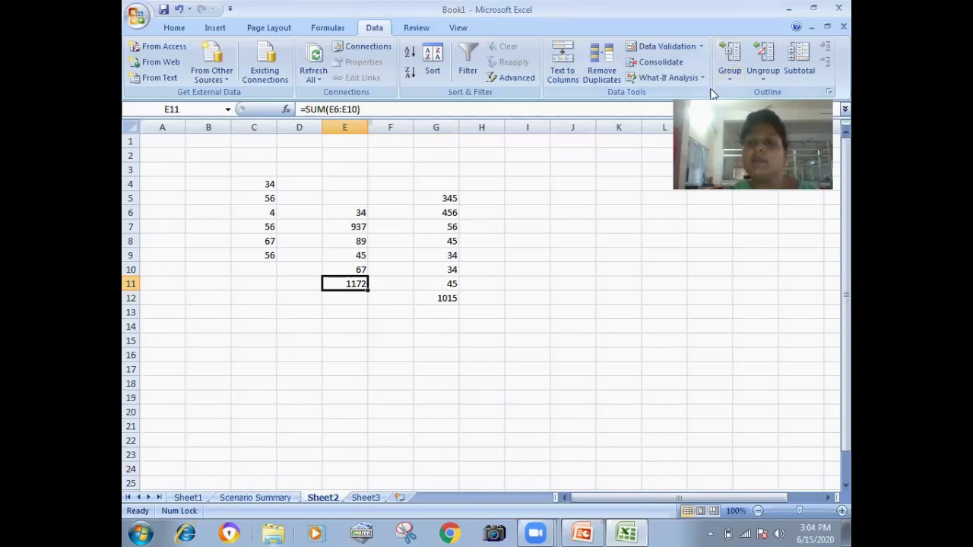
Run Goal Seek again to bring E11 to 802 by changing E7, and accept the solution
left_click(671, 77)
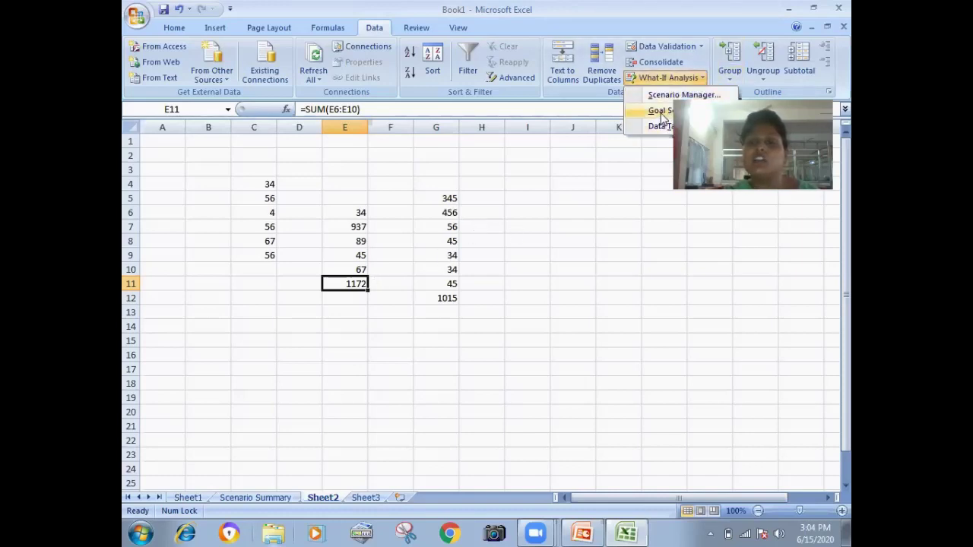
left_click(658, 111)
left_click(527, 169)
left_click(506, 183)
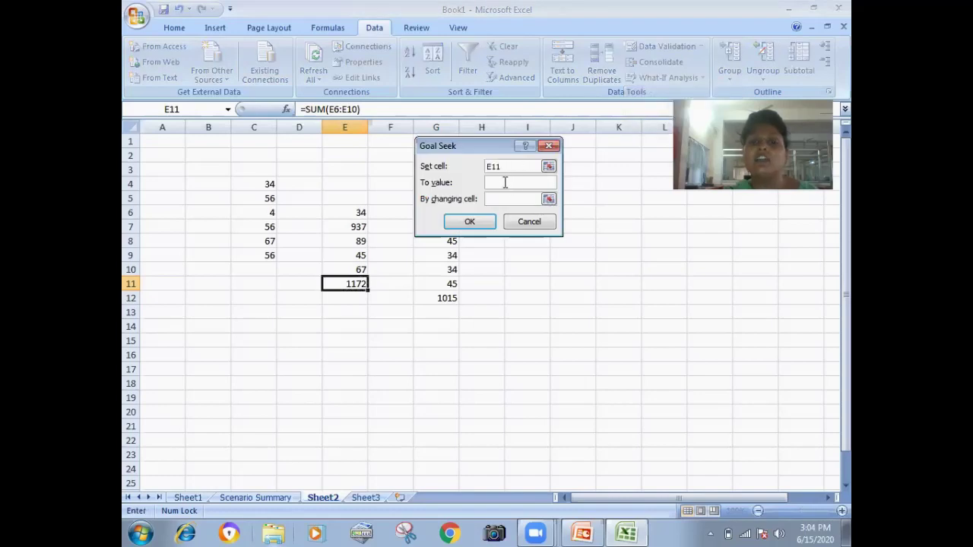
type("802")
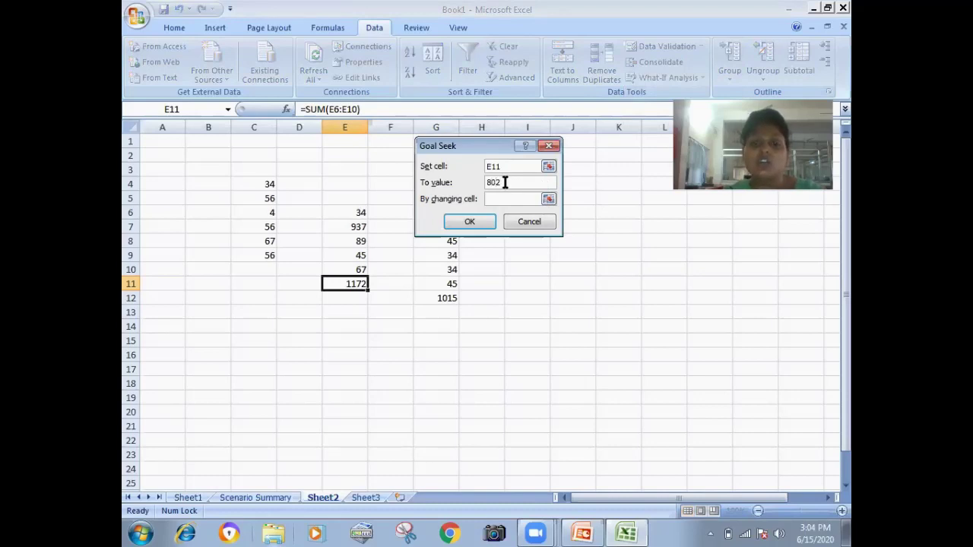
left_click(502, 199)
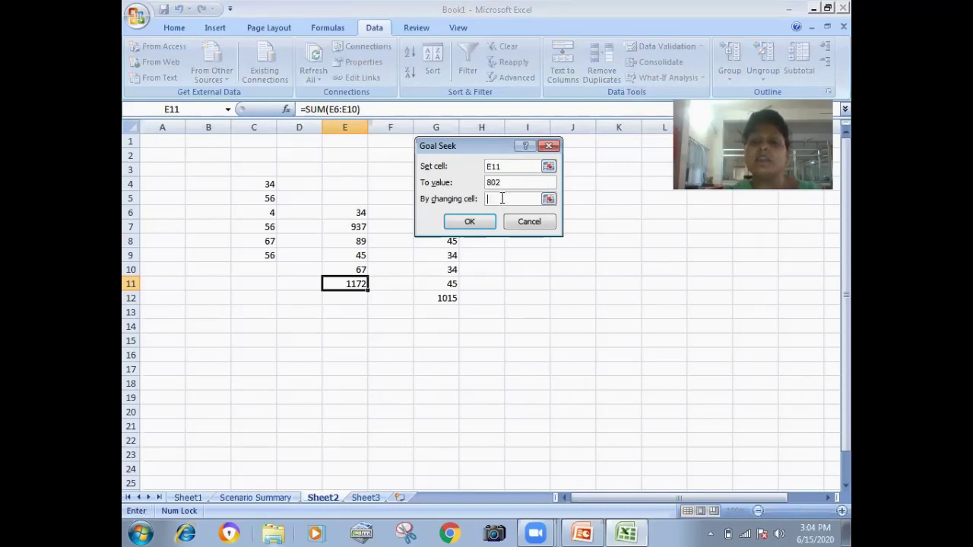
left_click(338, 227)
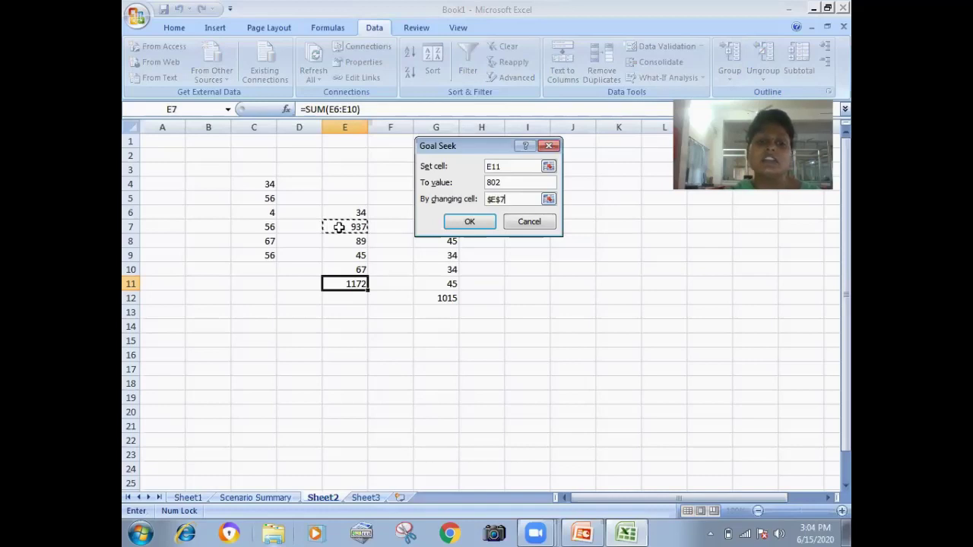
left_click(470, 222)
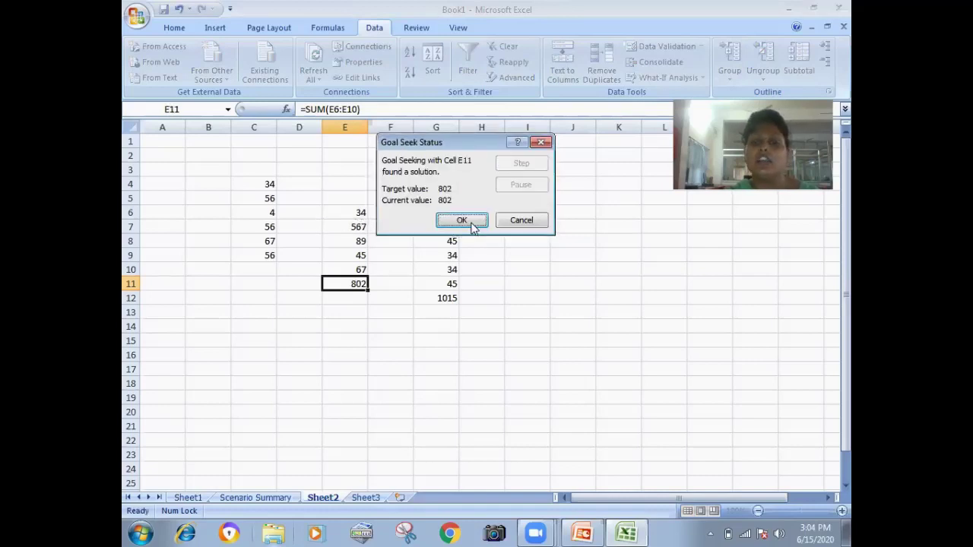
left_click(462, 221)
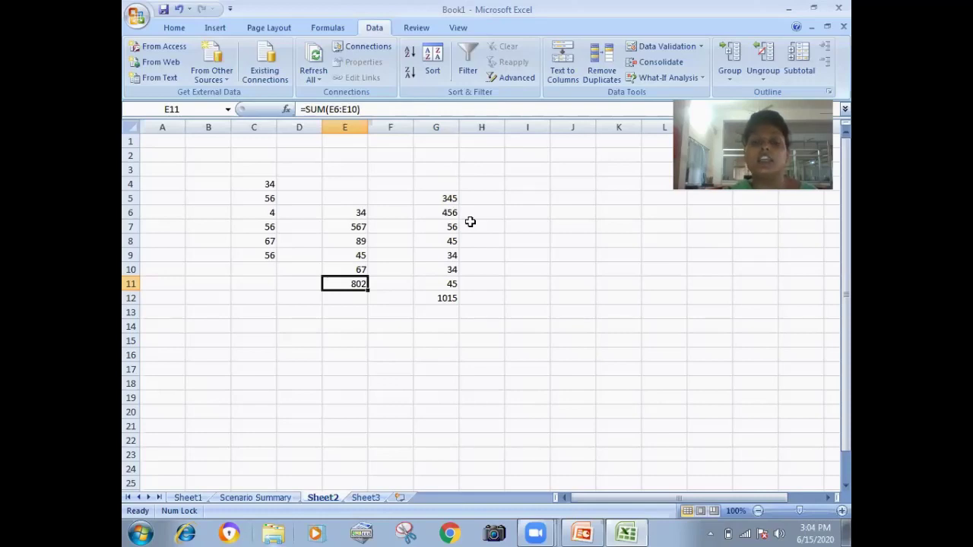
Clear all the contents of Sheet2
left_click(477, 357)
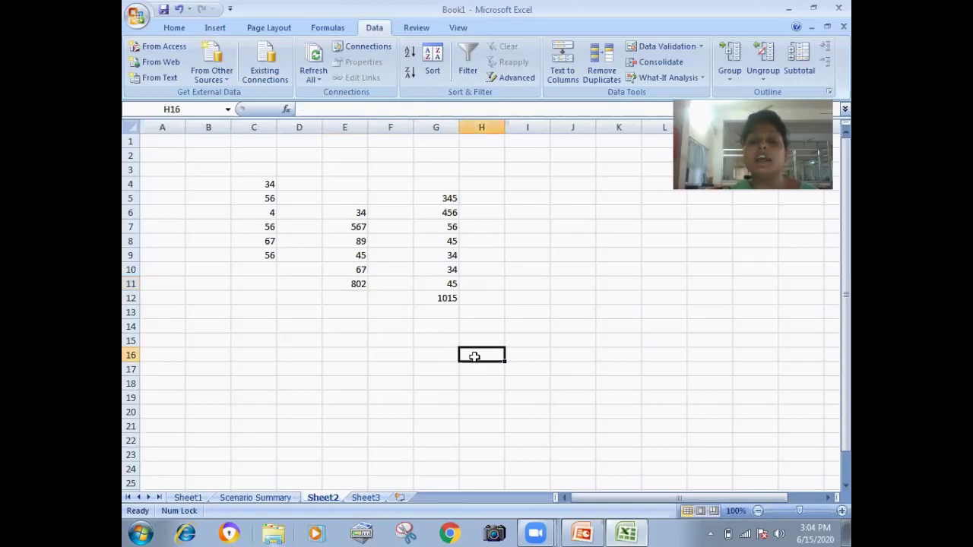
left_click(128, 129)
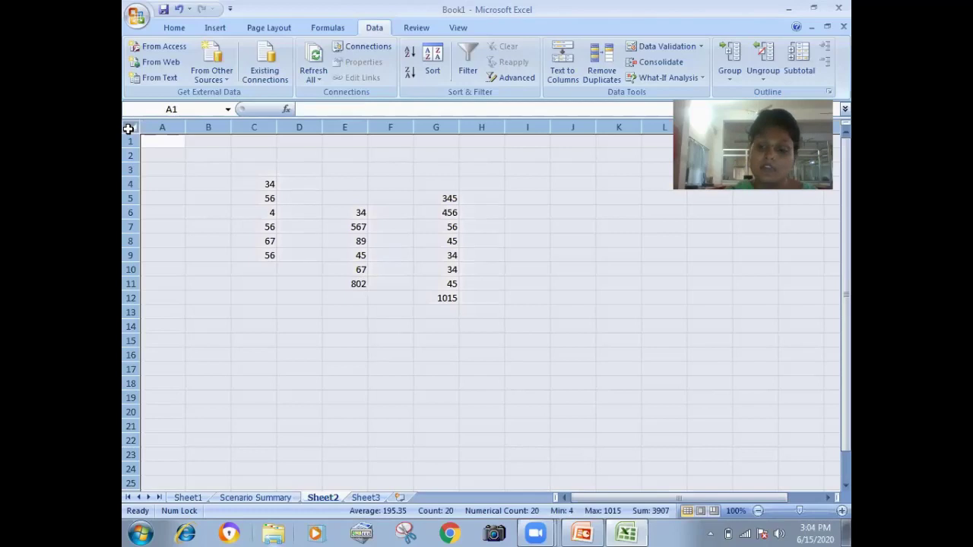
key("Delete")
left_click(400, 393)
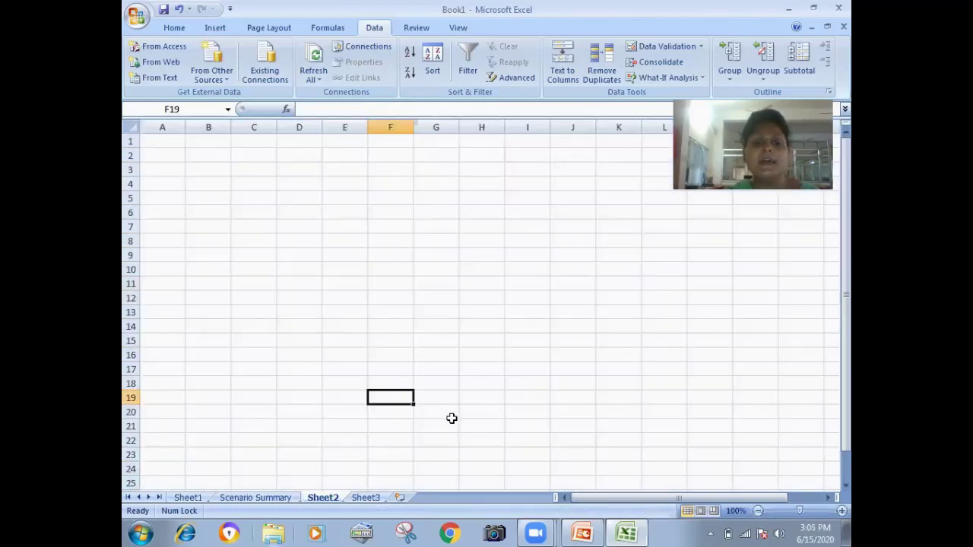
Enter 454 in H19 and 45 in G20 as the two input values
left_click(465, 396)
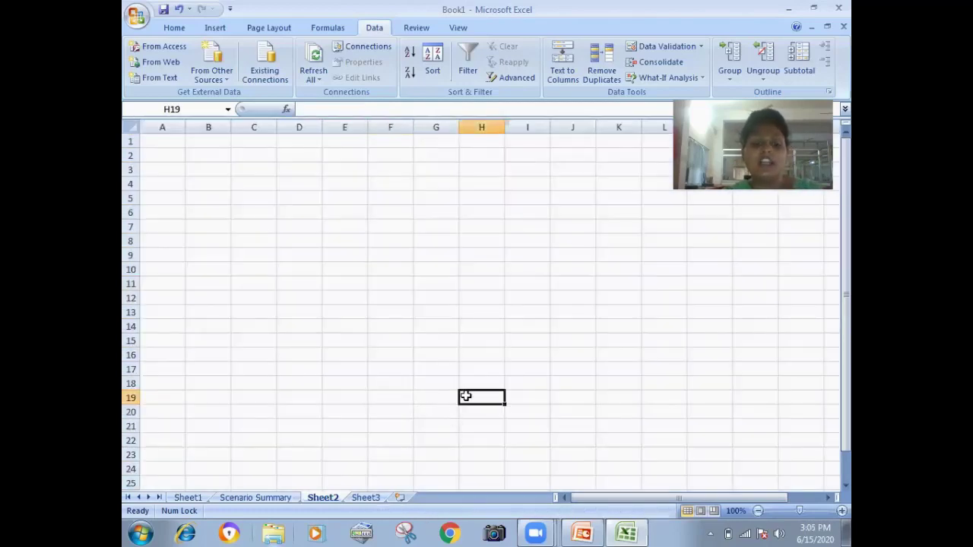
type("454")
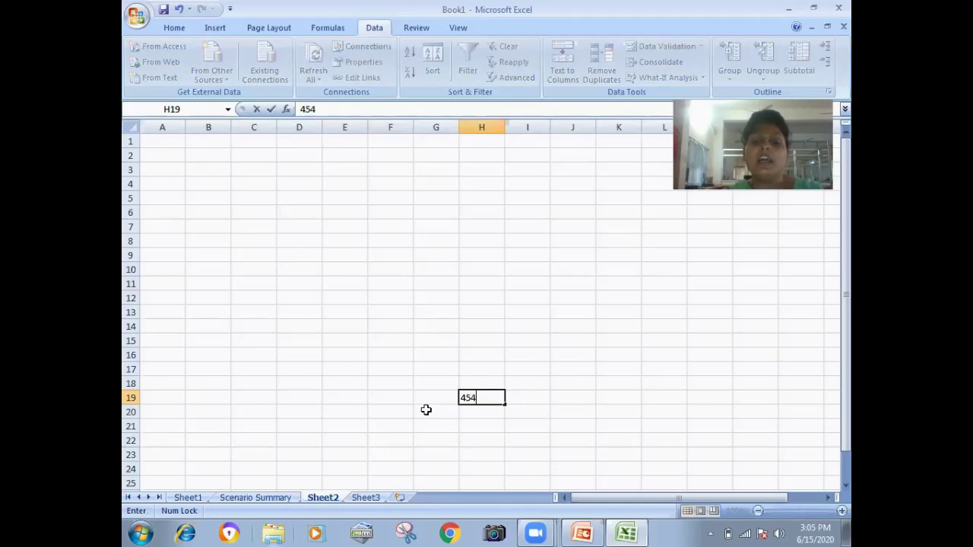
left_click(425, 409)
type("45")
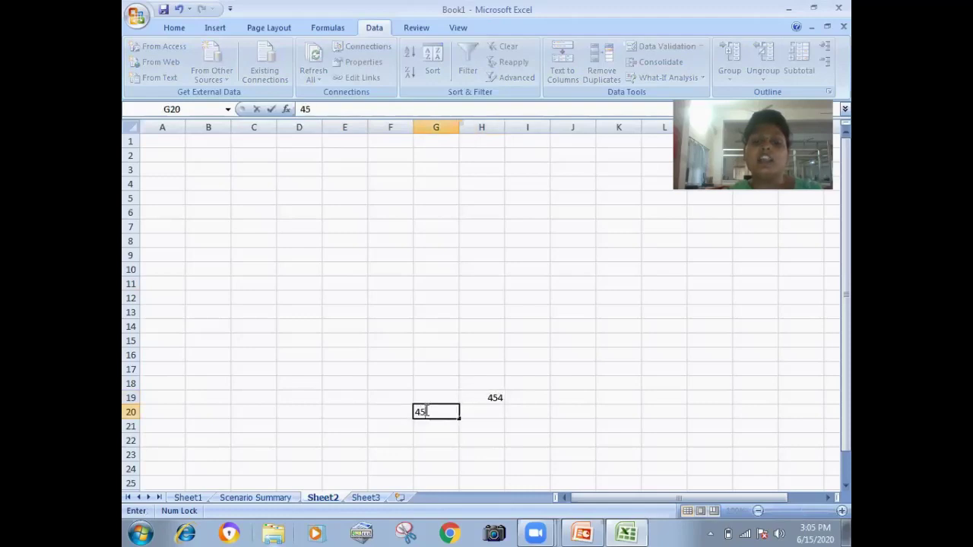
left_click(454, 374)
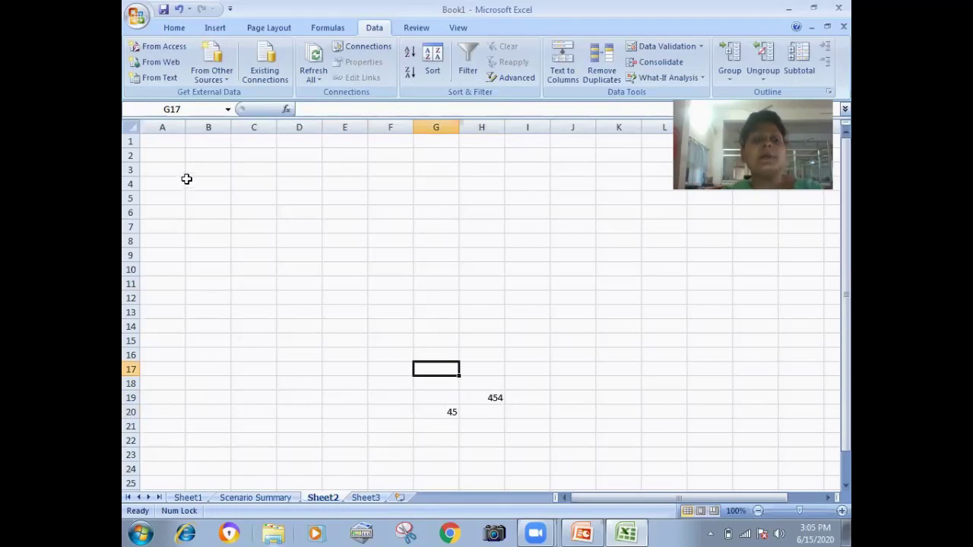
Enter the formula =G20*H19 in A1 to multiply the two input cells
left_click(165, 143)
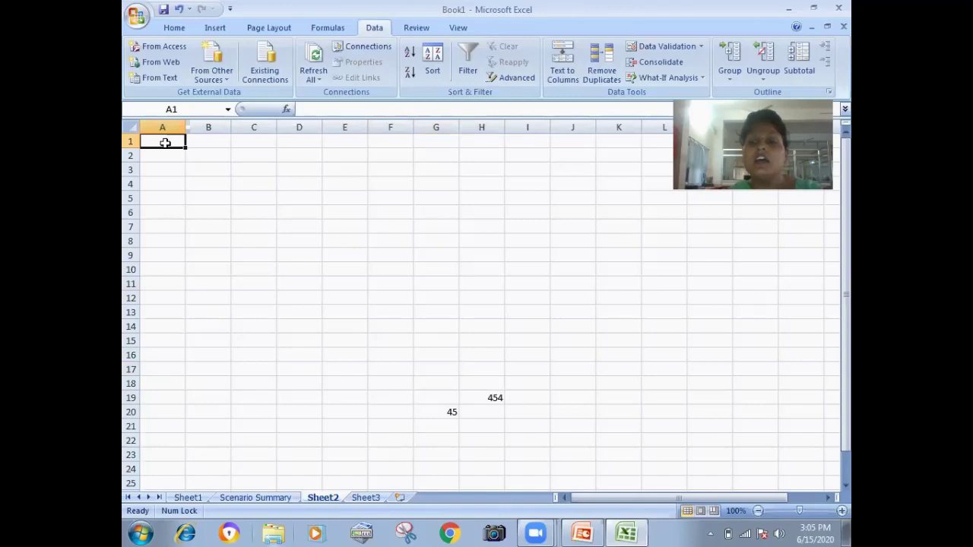
type("=")
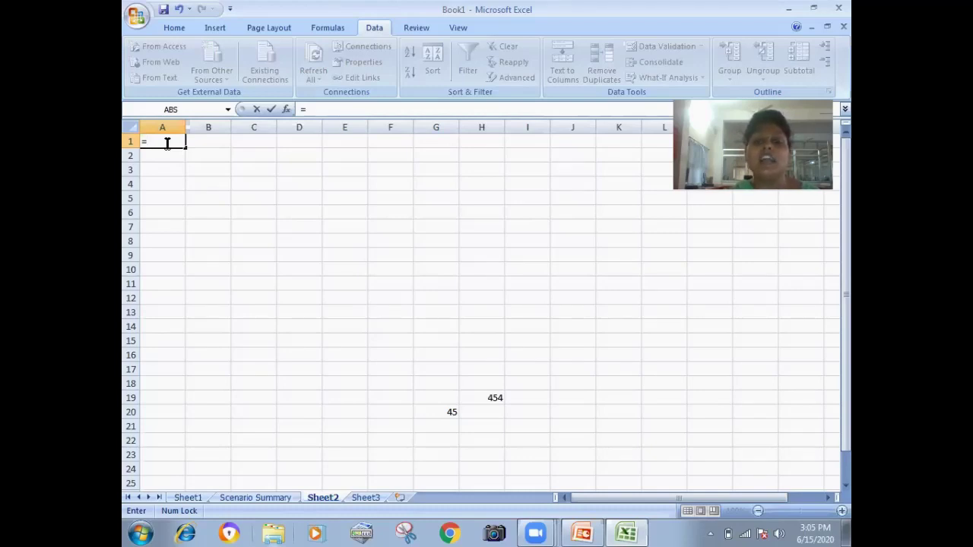
left_click(435, 411)
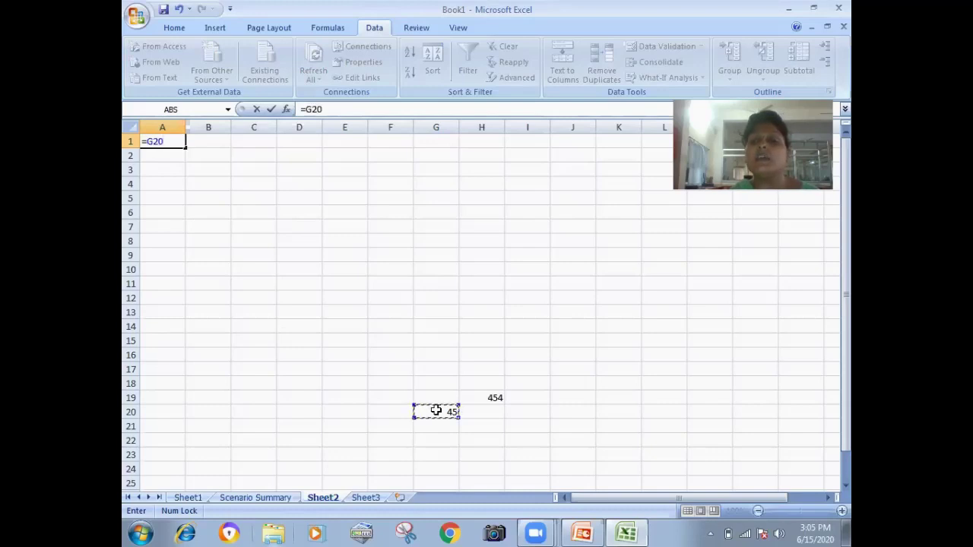
type("*")
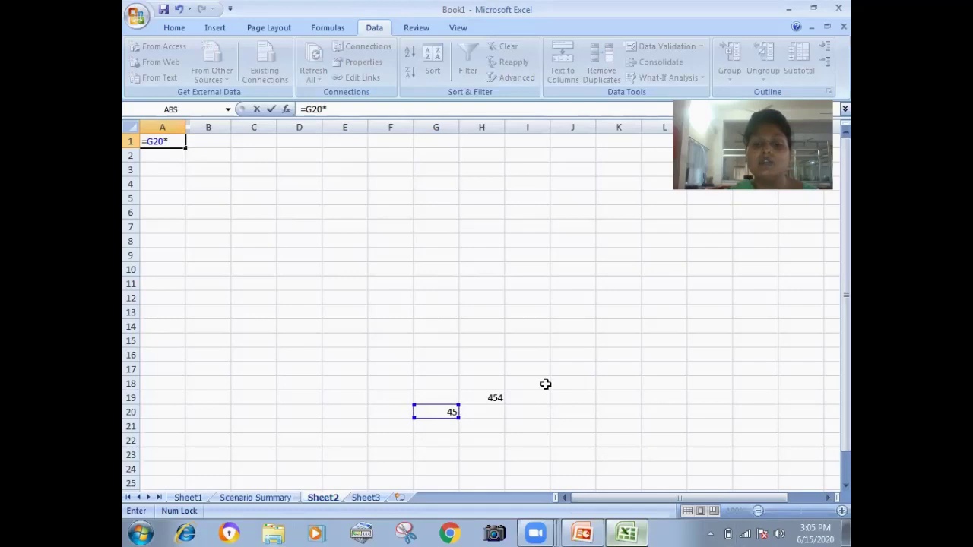
left_click(472, 398)
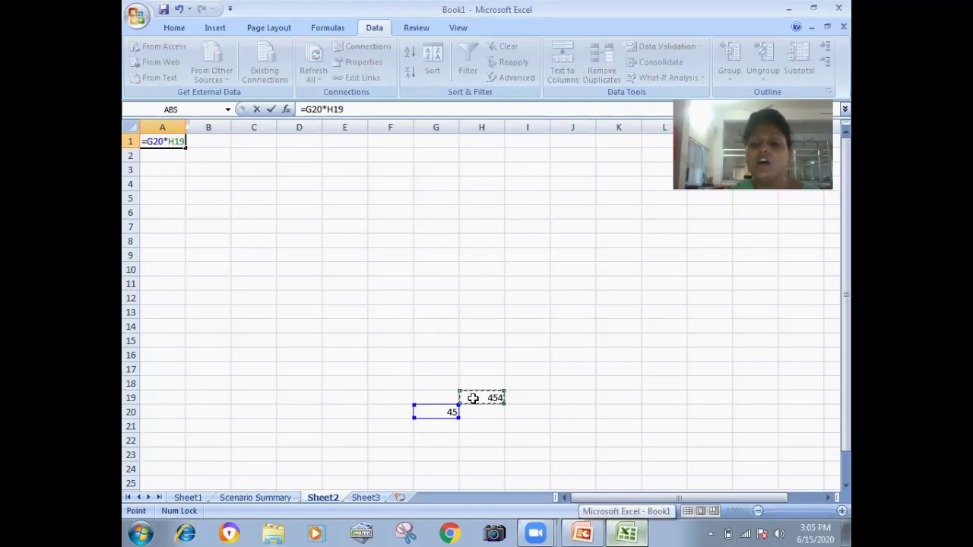
key("Return")
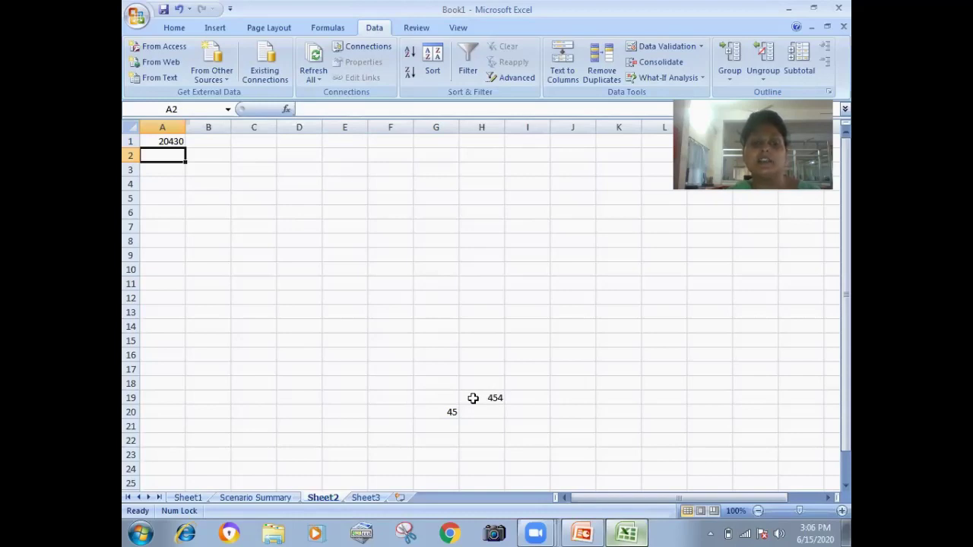
Fill A2:A11 with the numbers 1 to 10 as the column of input values
type("1")
key("Return")
type("2")
key("Return")
type("3")
key("Return")
type("4")
key("Return")
type("5")
key("Return")
type("6")
key("Return")
type("7")
key("Return")
type("8")
key("Return")
type("9")
key("Return")
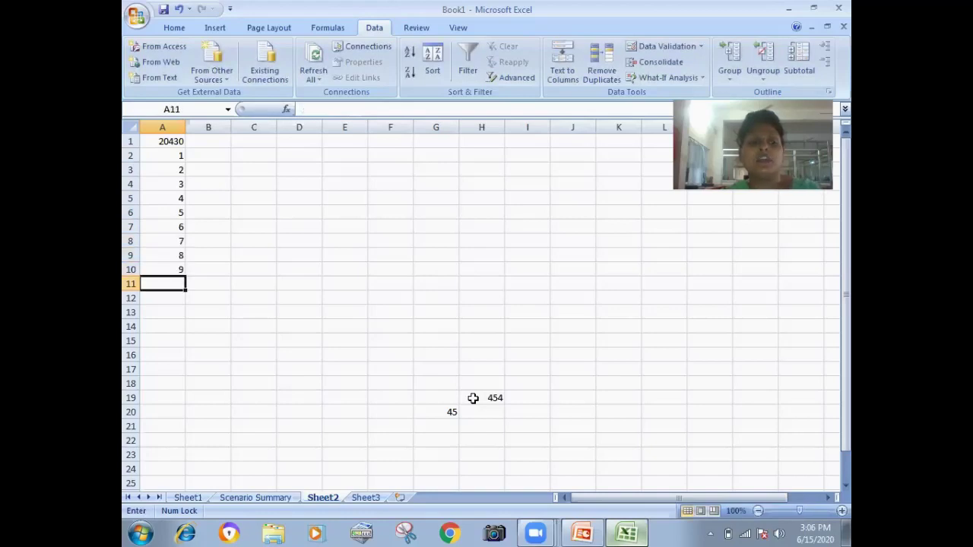
type("10")
key("Tab")
Enter 2, 3, 4, 5, 7, 8, 9, 67, 89, 56 and 34 across B1:L1 as the row of input values
key("Up")
key("Up")
key("Up")
key("Up")
key("Up")
key("Up")
key("Up")
key("Up")
key("Up")
key("Up")
type("2")
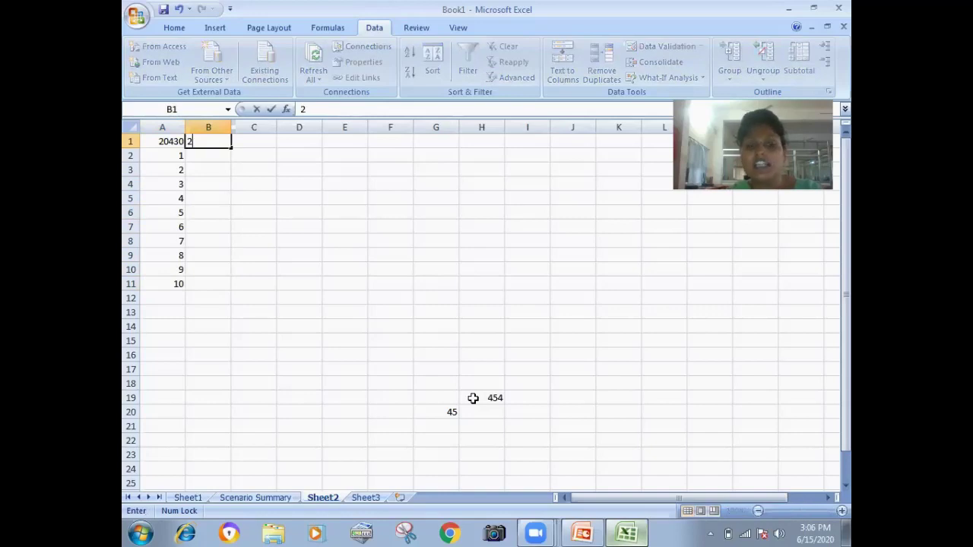
key("Tab")
type("3")
key("Tab")
type("4")
key("Tab")
type("5")
key("Tab")
type("7")
key("Tab")
type("8")
key("Tab")
type("9")
key("Tab")
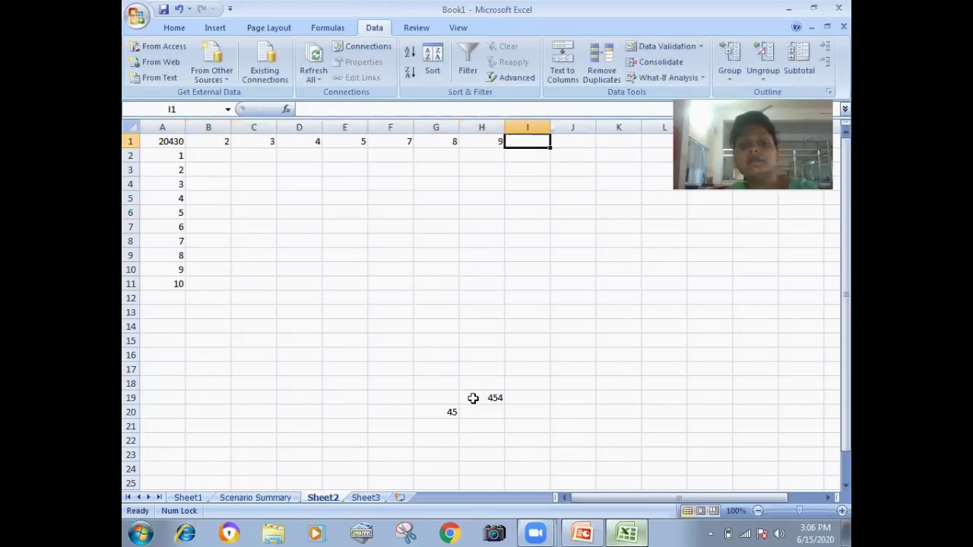
type("0")
key("Tab")
type("67")
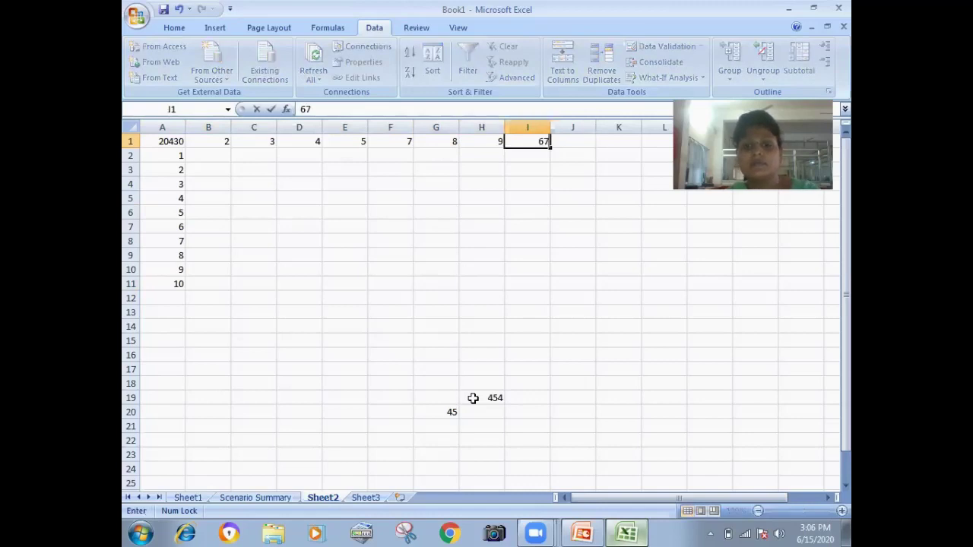
key("Tab")
type("89")
key("Tab")
type("0")
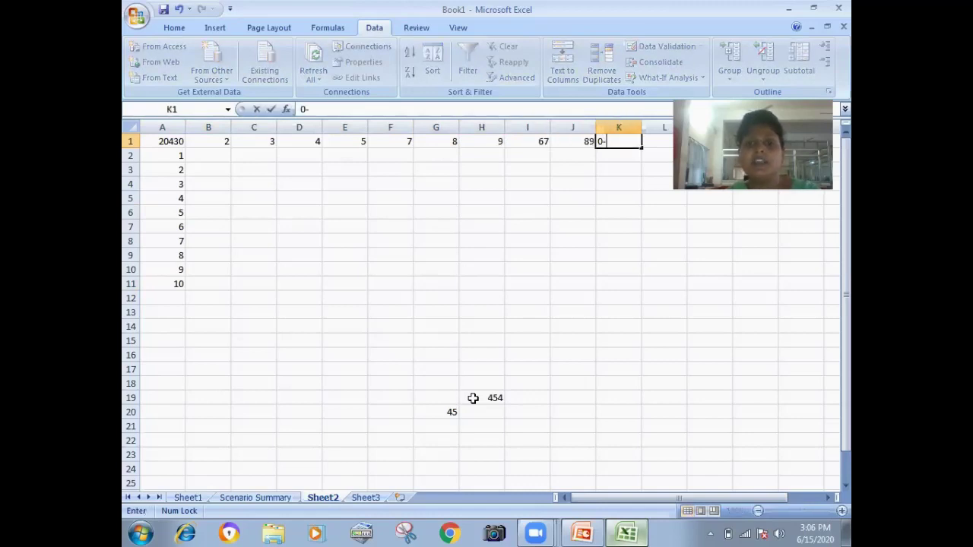
type("56")
key("Tab")
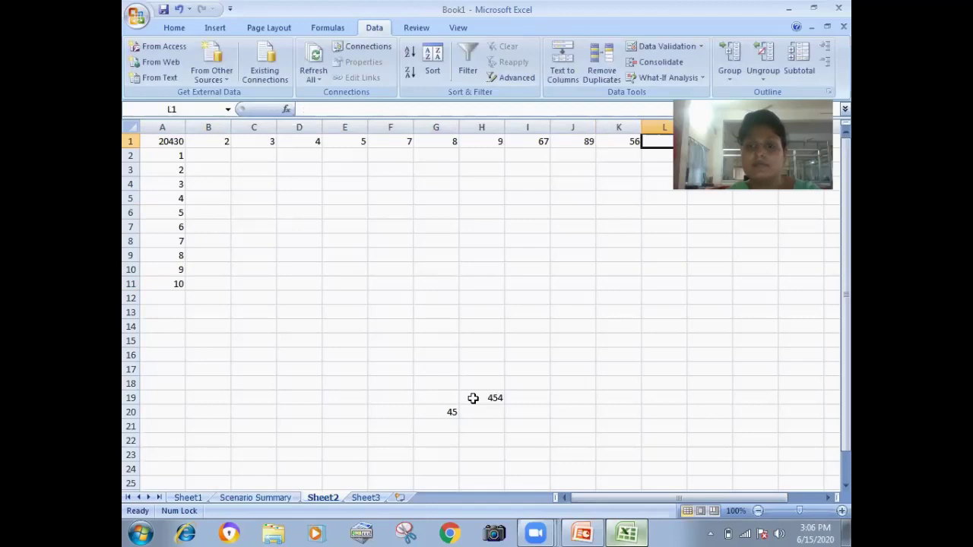
type("34")
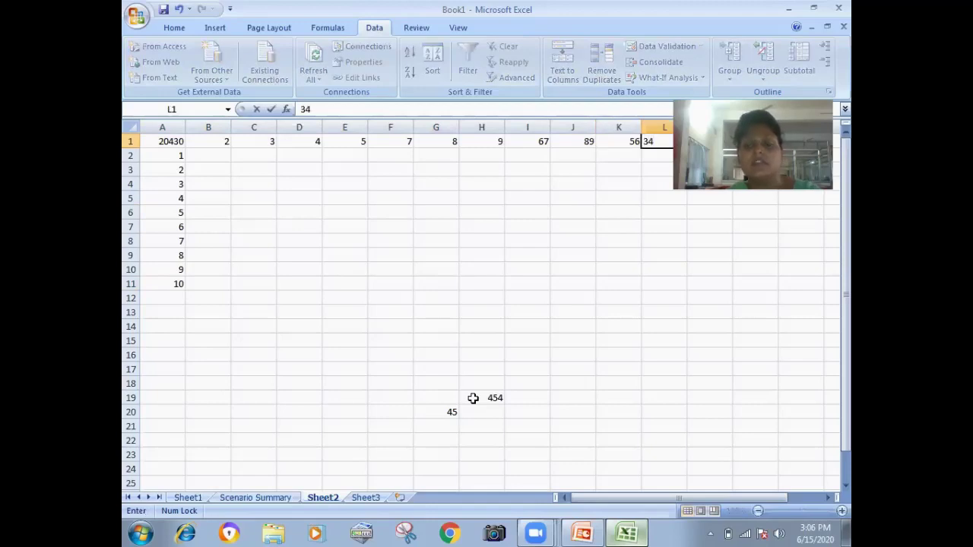
left_click(380, 351)
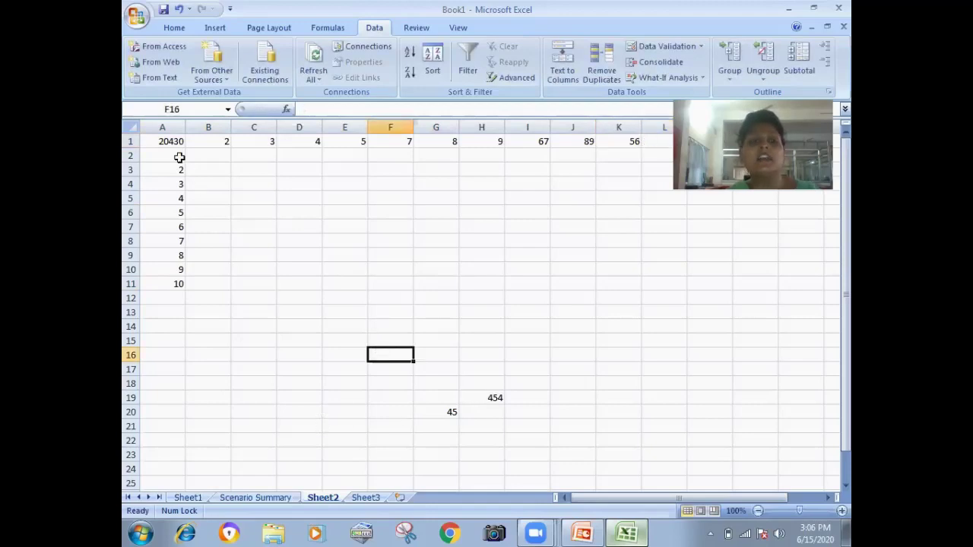
Create a what-if data table over A1:L11 with G20 as the row input cell and H19 as the column input cell
left_click_drag(177, 142, 650, 279)
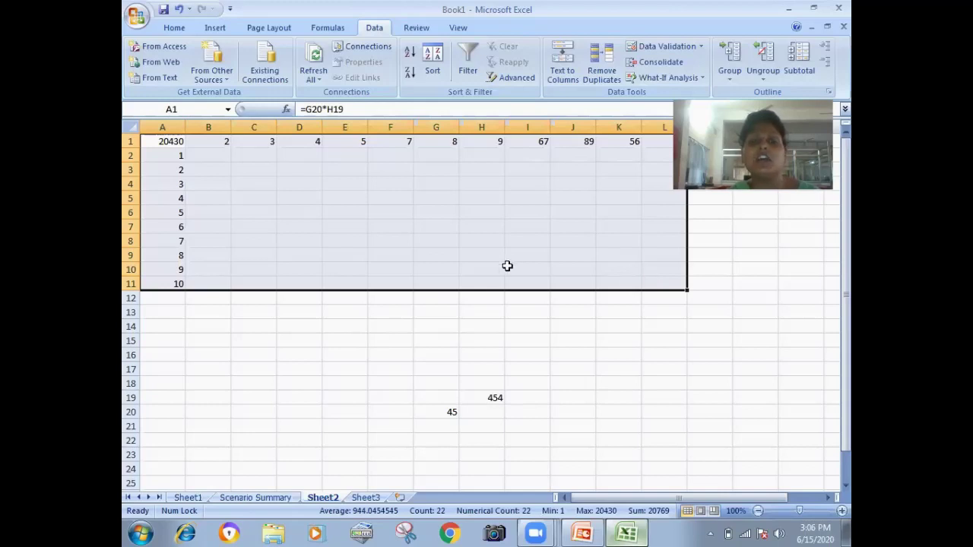
left_click(656, 77)
left_click(658, 129)
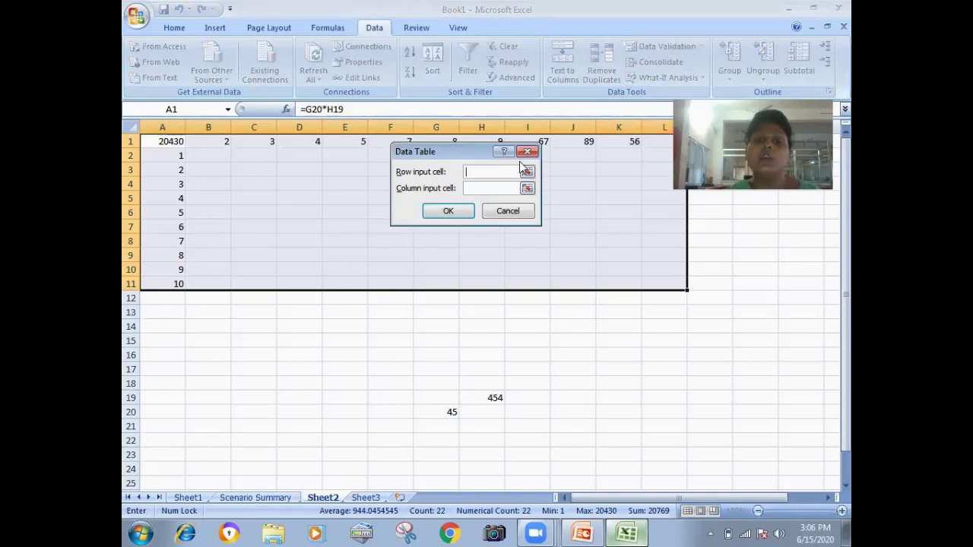
left_click(452, 411)
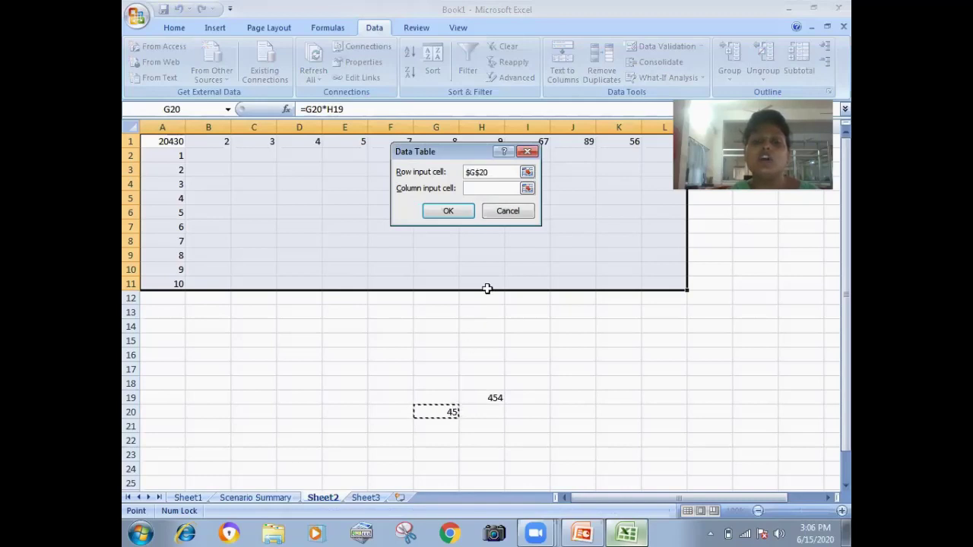
left_click(479, 189)
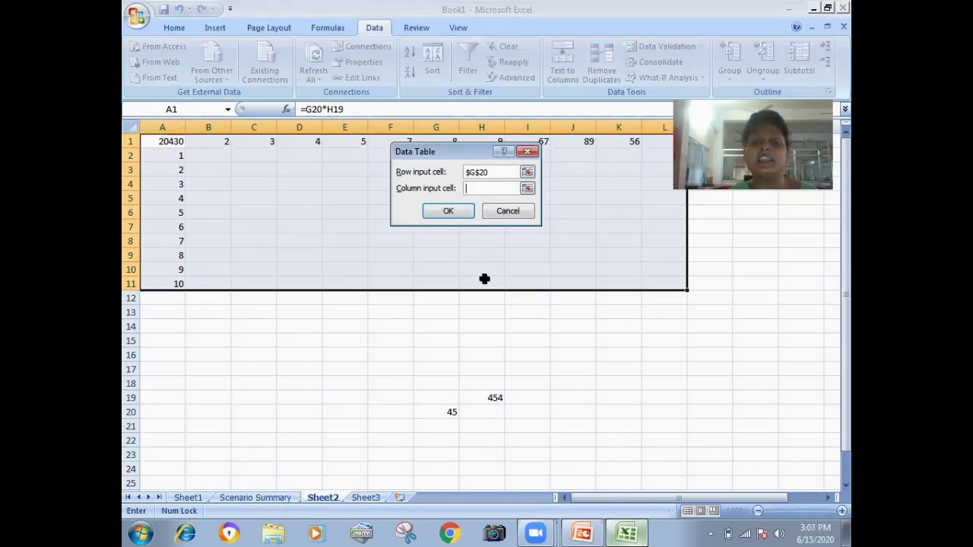
left_click(494, 398)
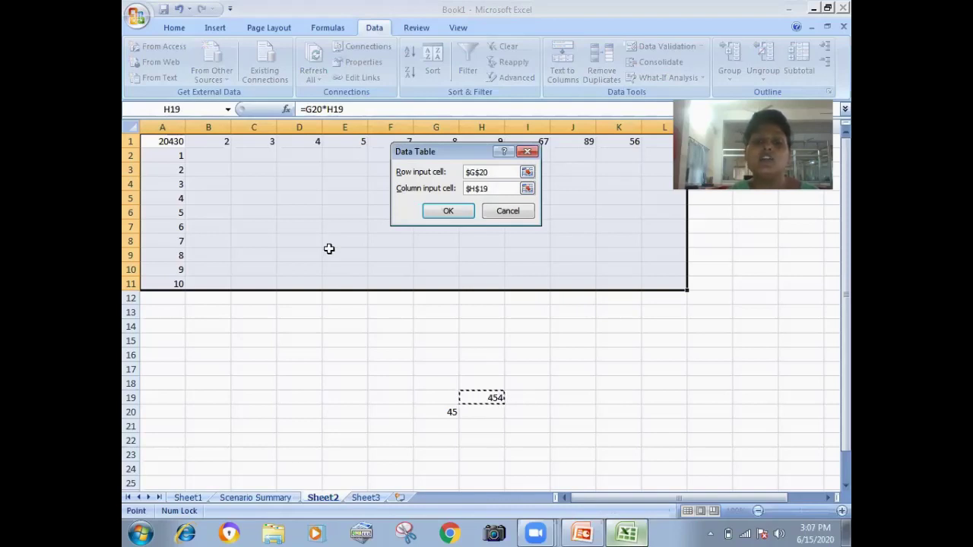
left_click(454, 212)
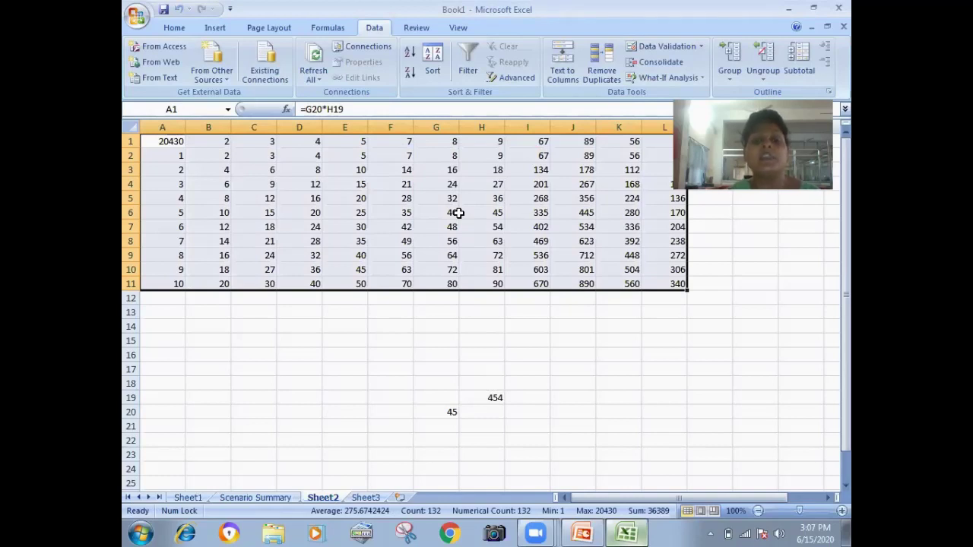
Change the data table's row input values to 15 in E1 and 32 in B1
left_click(352, 144)
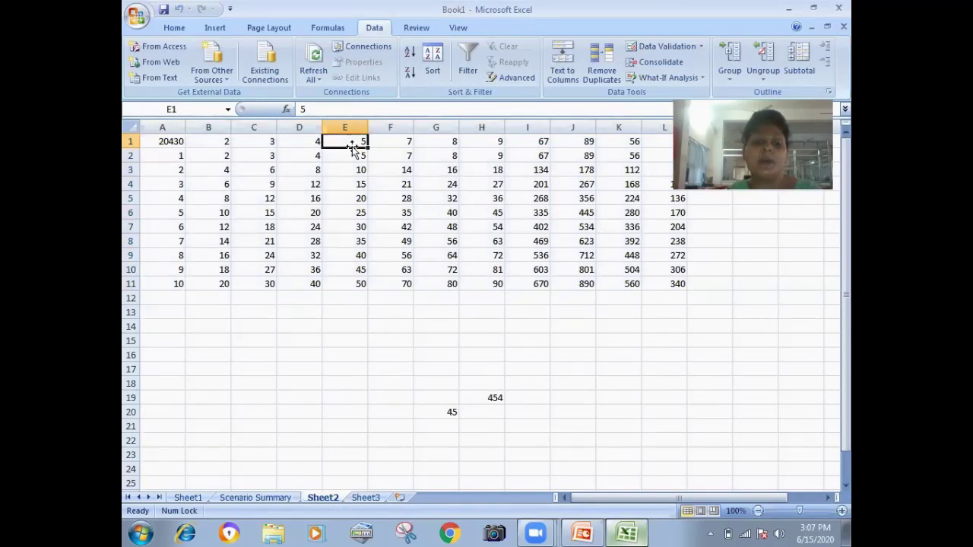
type("15")
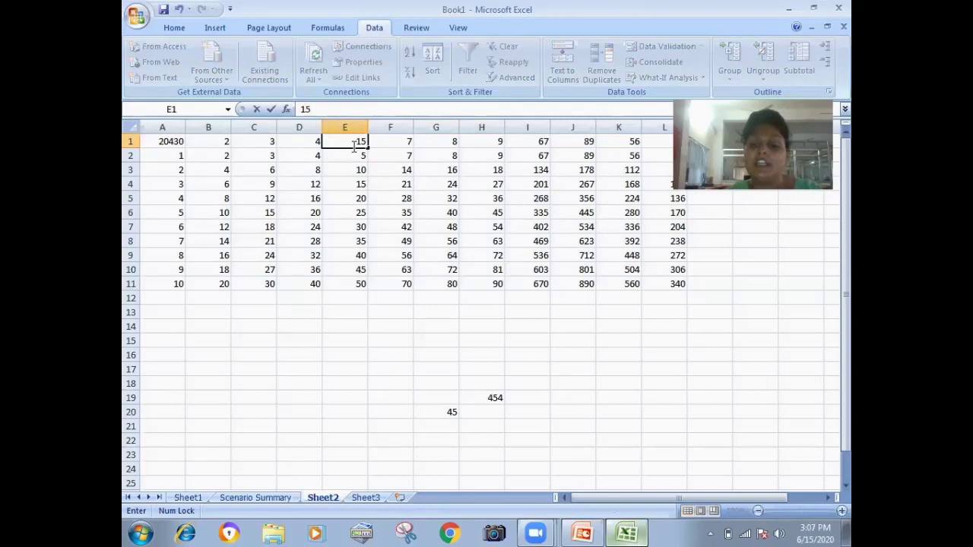
key("Return")
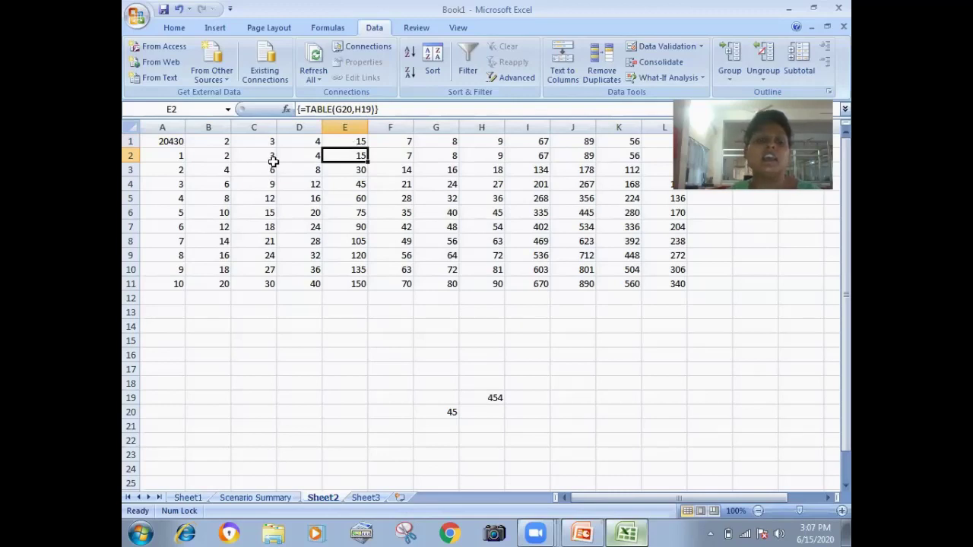
left_click(222, 141)
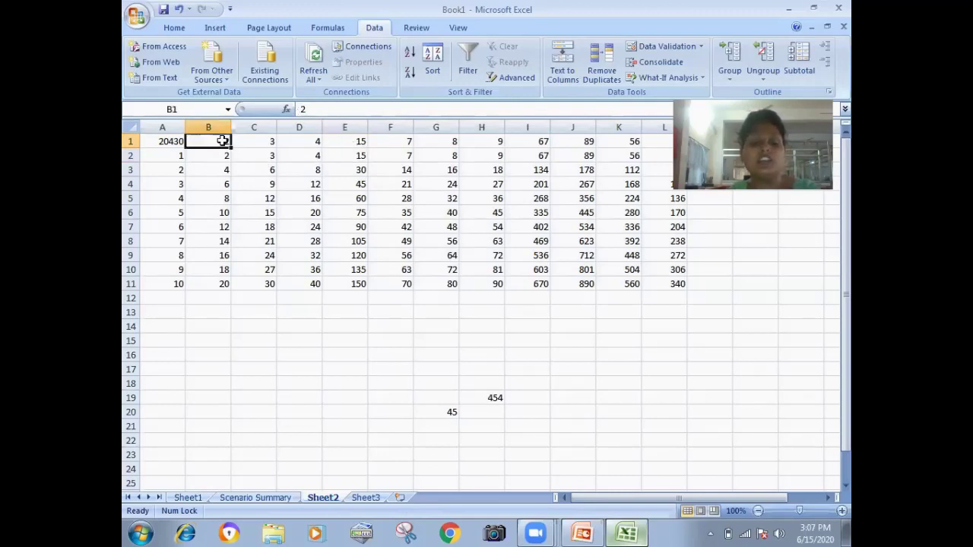
type("32")
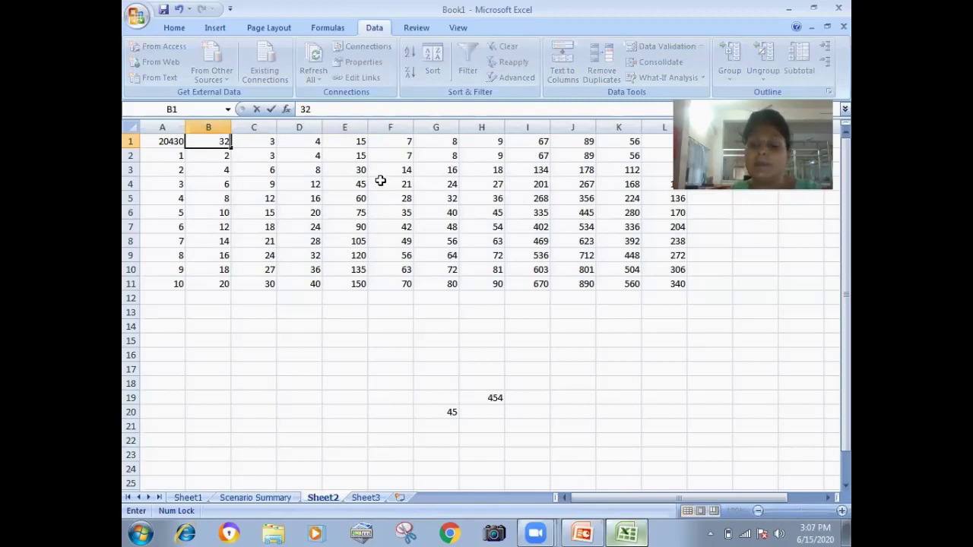
key("Return")
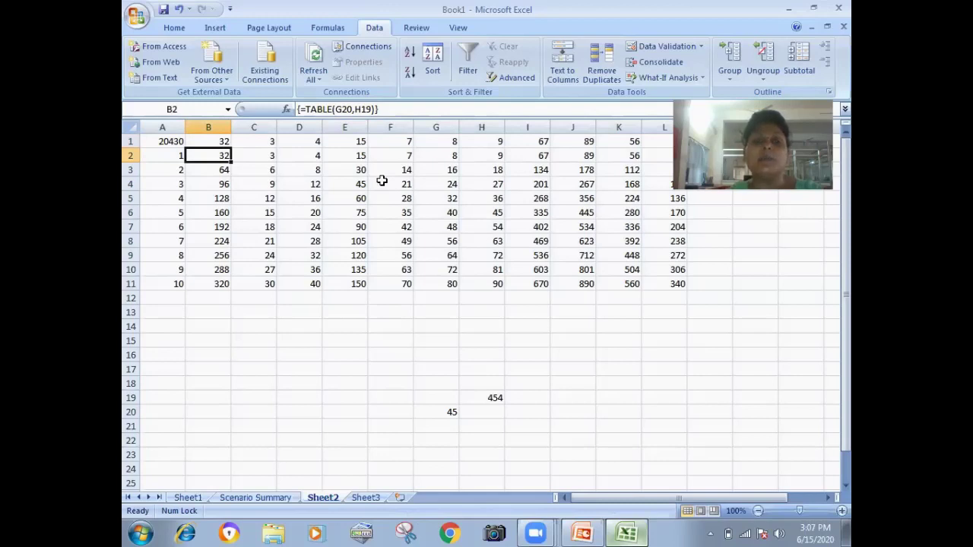
left_click(453, 153)
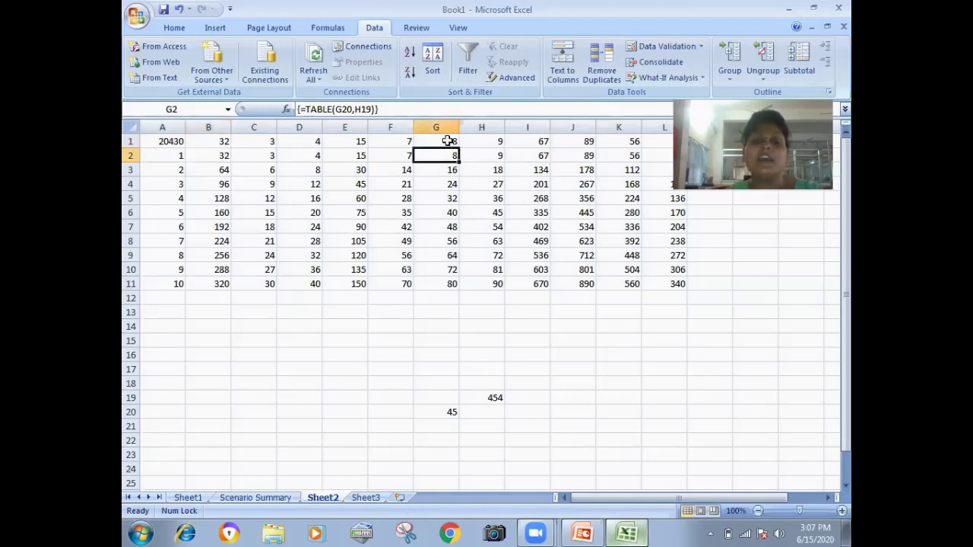
left_click(448, 140)
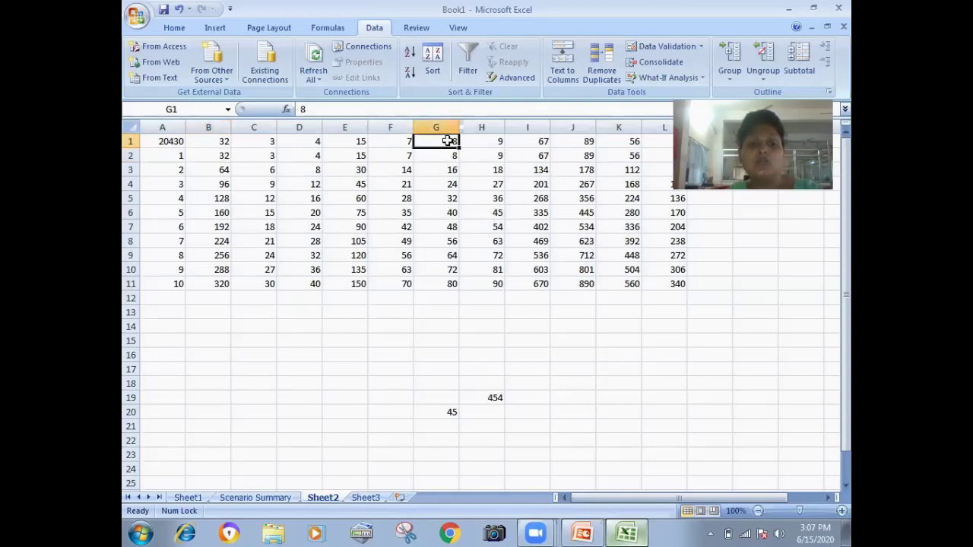
Set the data table's row input value in G1 to 18
type("18")
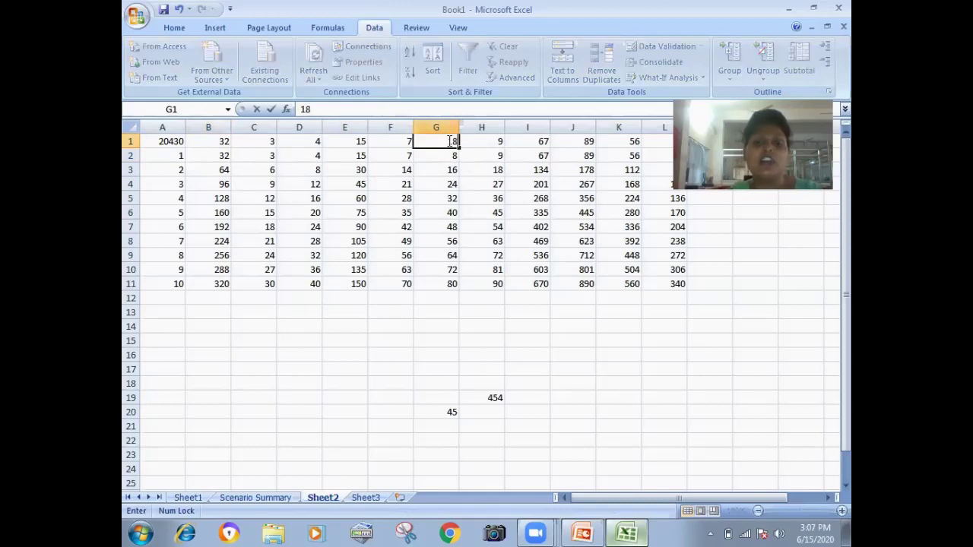
key("Return")
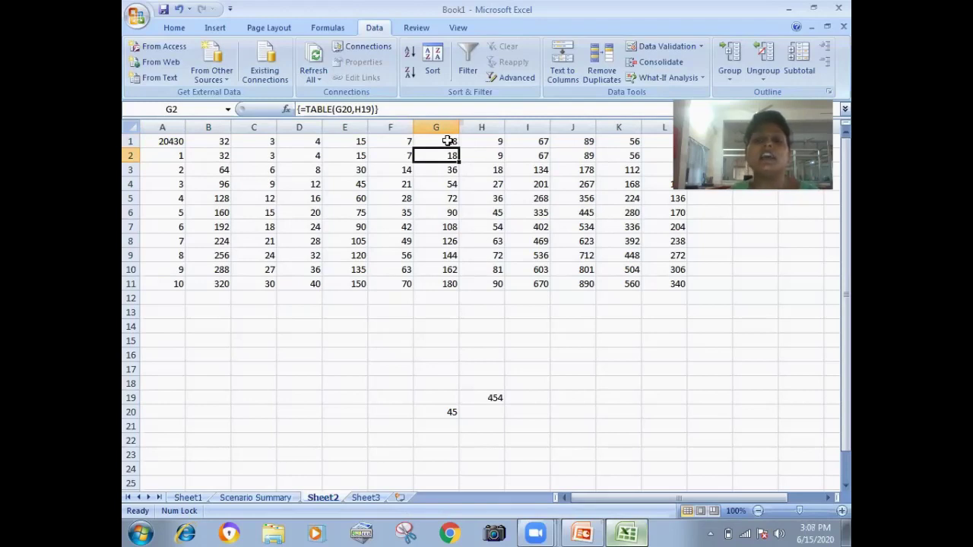
Try to clear the single calculated cell G5 inside the data table, and discard the edit
left_click(439, 199)
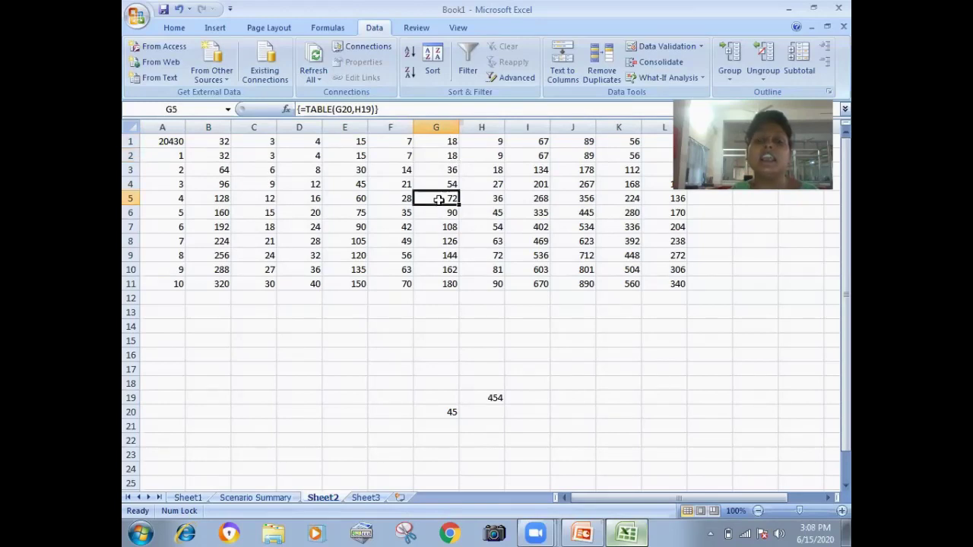
key("BackSpace")
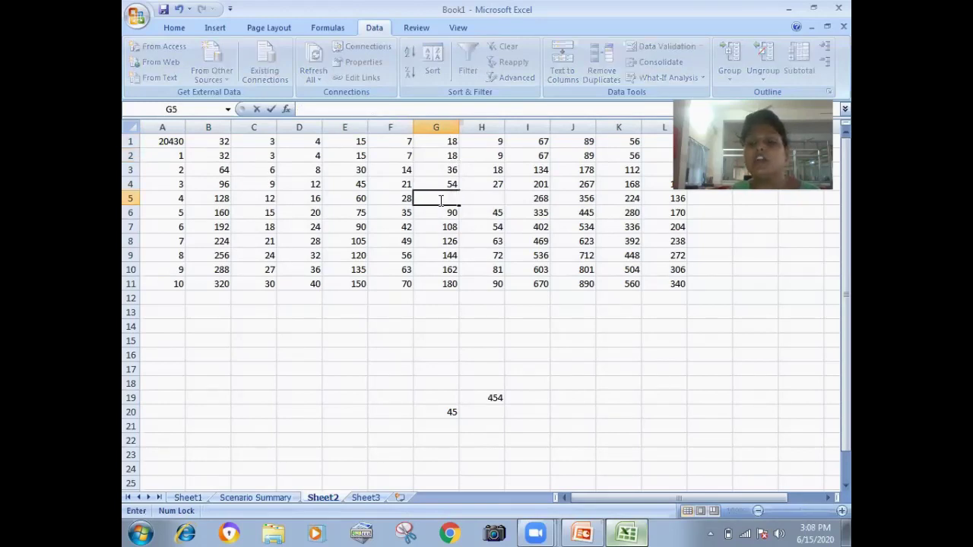
key("Return")
key("Return")
key("Return")
key("Return")
key("Return")
key("Return")
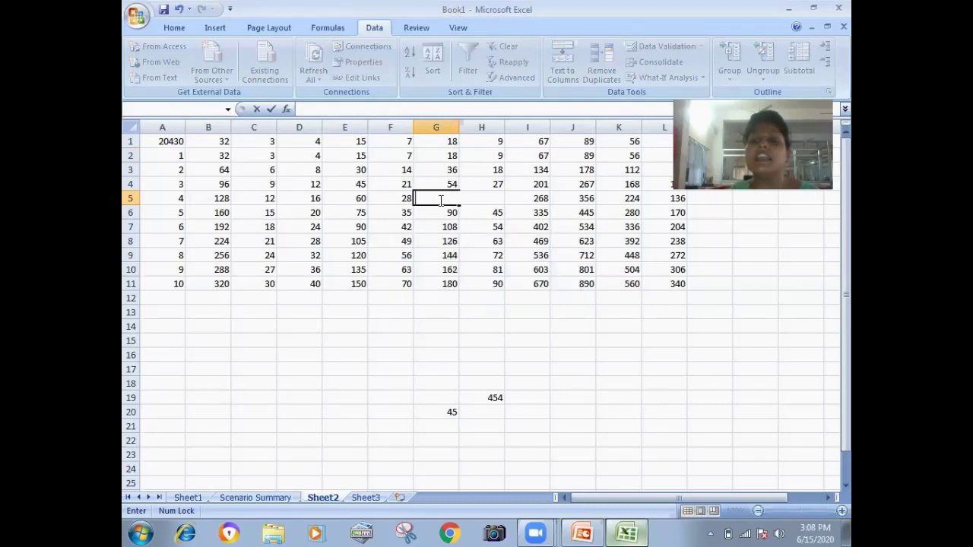
key("Return")
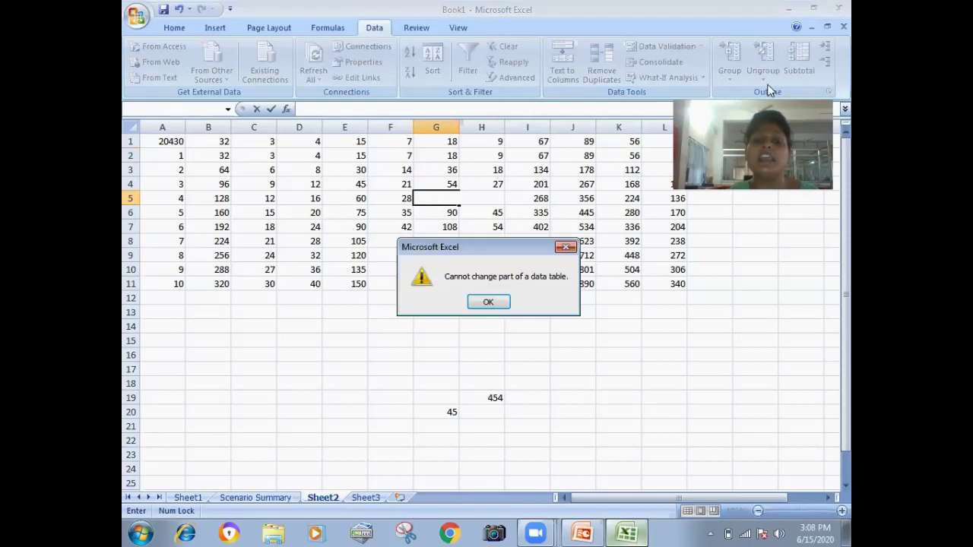
left_click(496, 298)
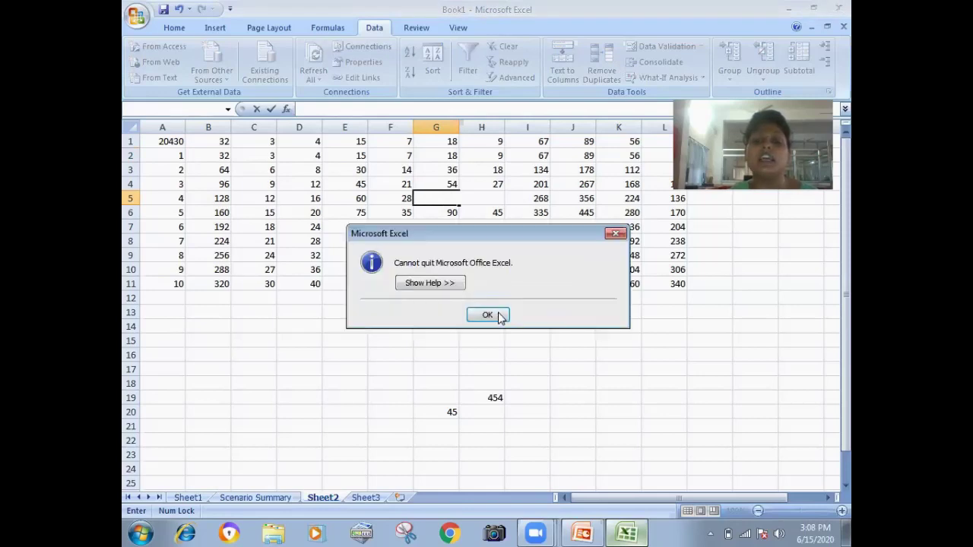
left_click(487, 315)
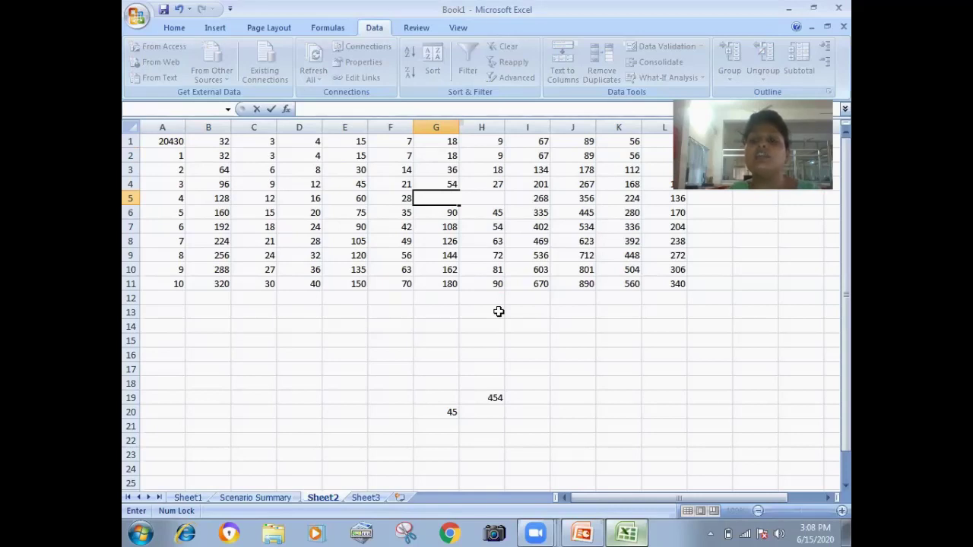
key("Return")
key("Return")
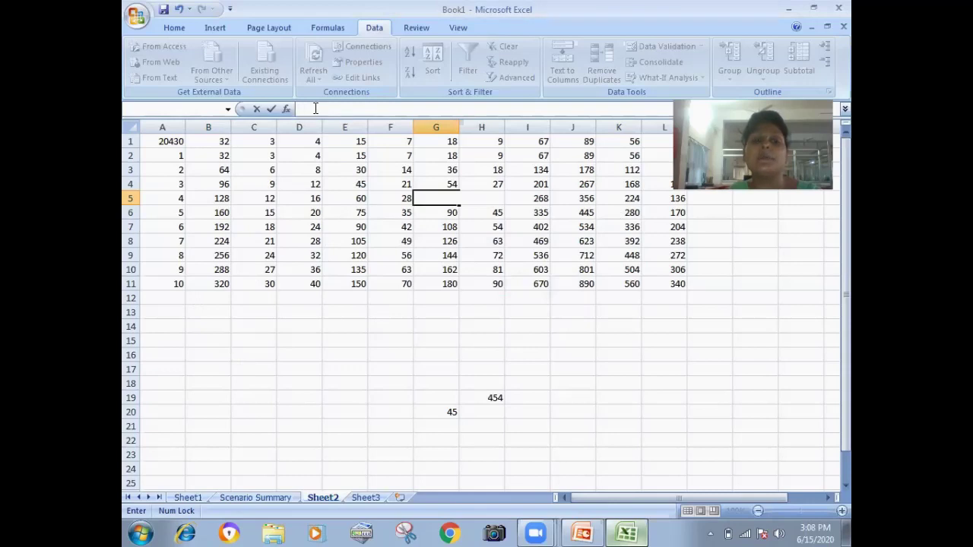
left_click(315, 109)
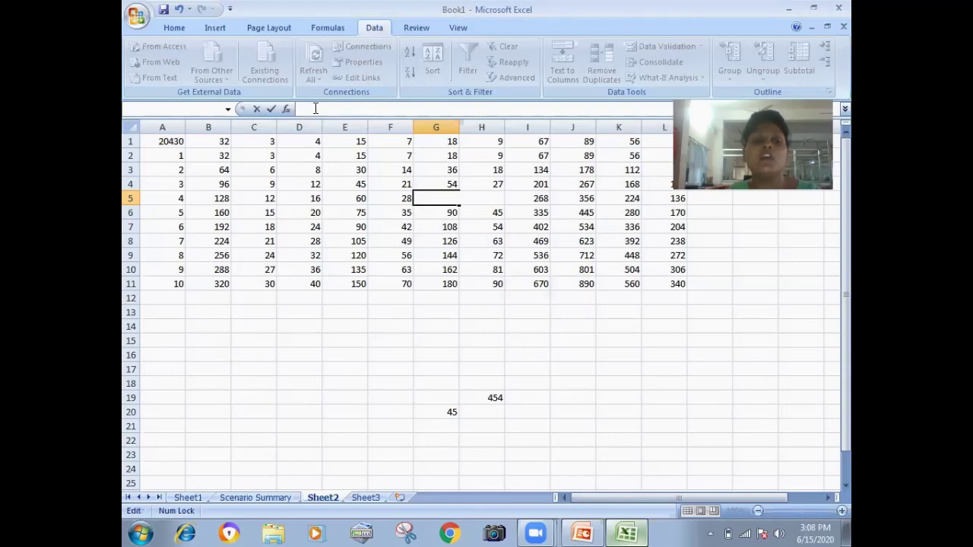
left_click(257, 112)
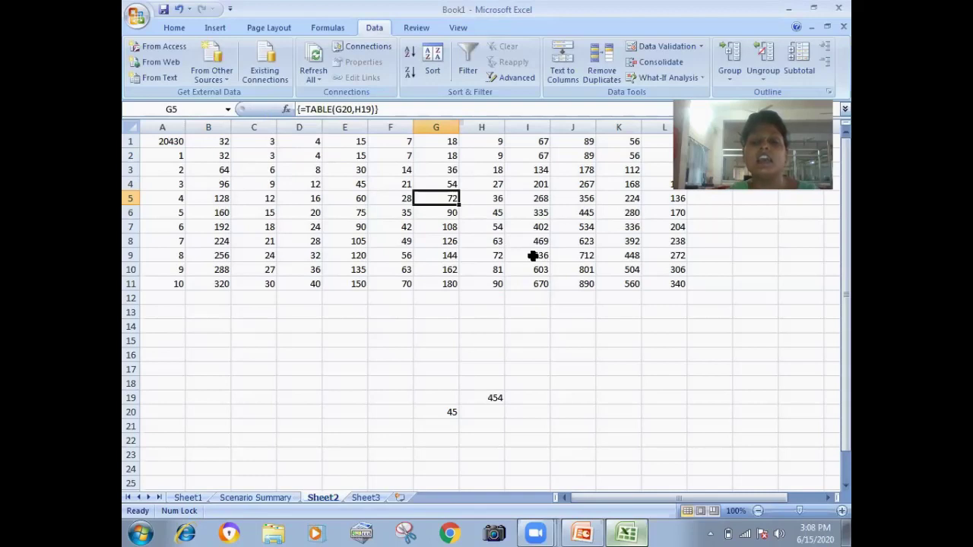
key("Down")
key("Down")
key("Down")
key("Down")
key("Down")
key("Down")
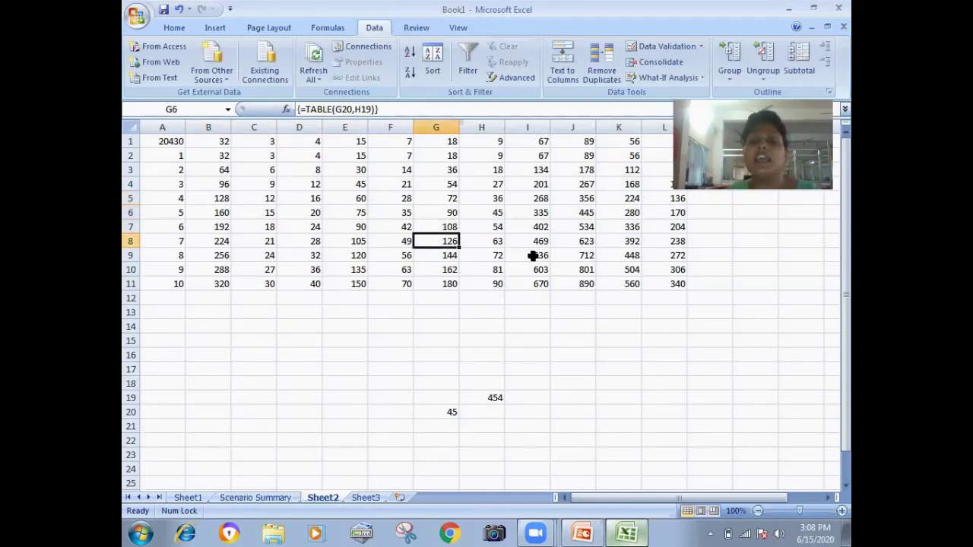
key("Down")
key("Down")
key("Down")
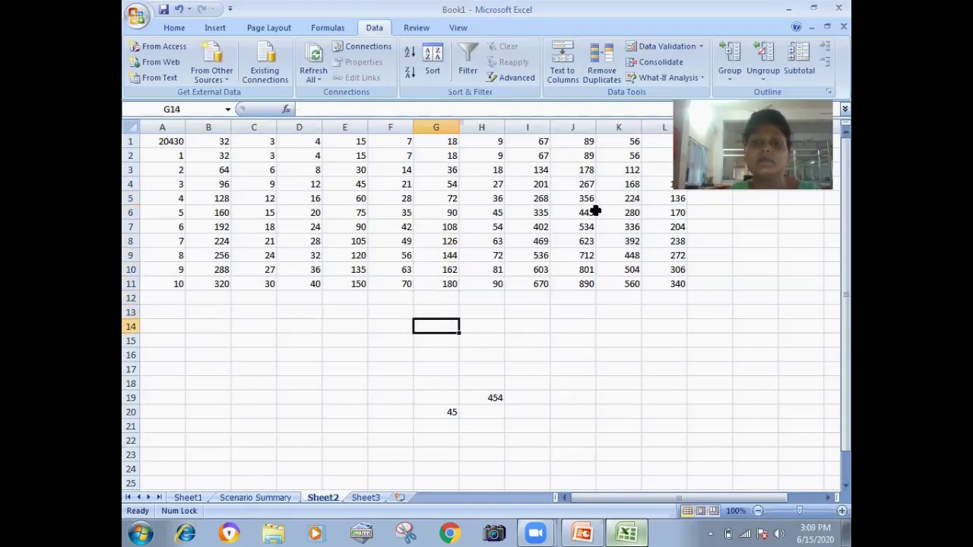
left_click(700, 80)
left_click(701, 79)
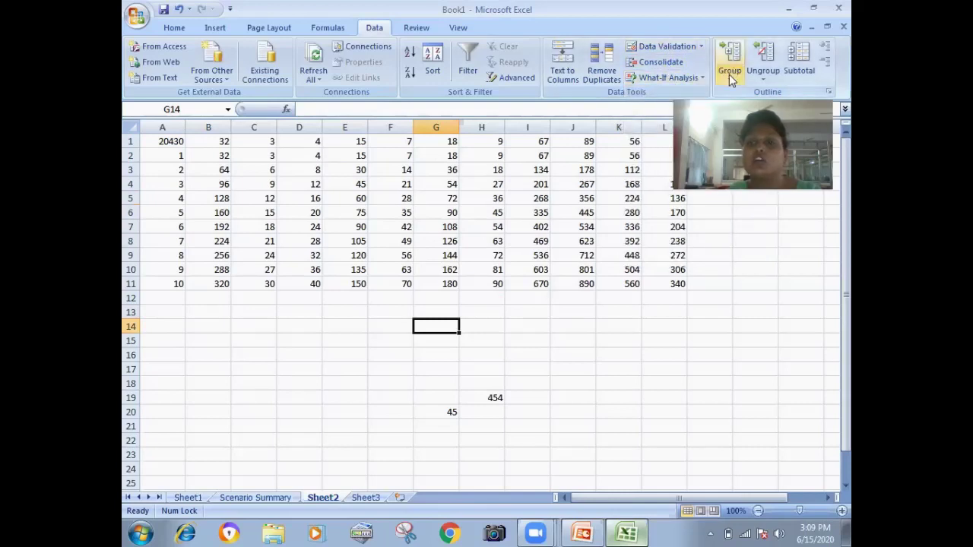
left_click(523, 200)
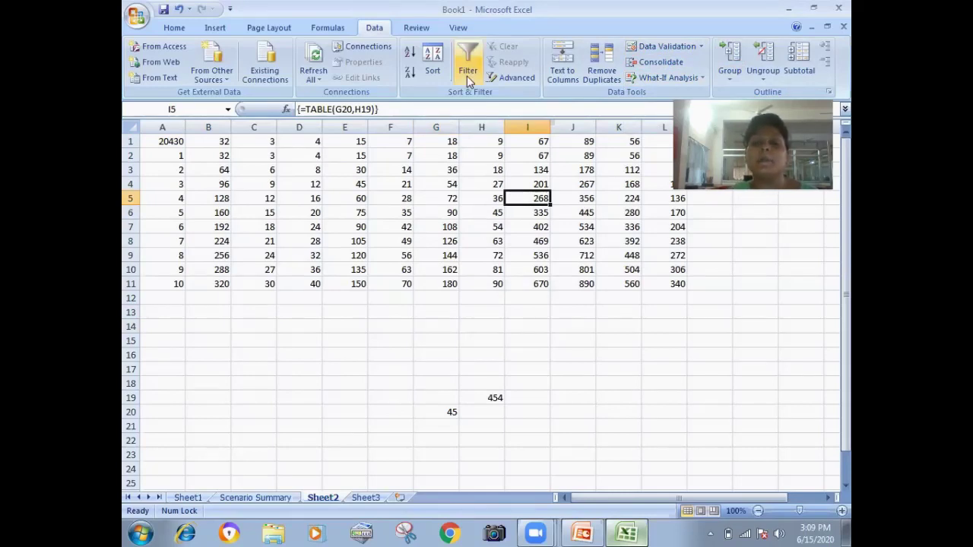
Group the selected range E1:I11 by columns
left_click_drag(346, 141, 546, 280)
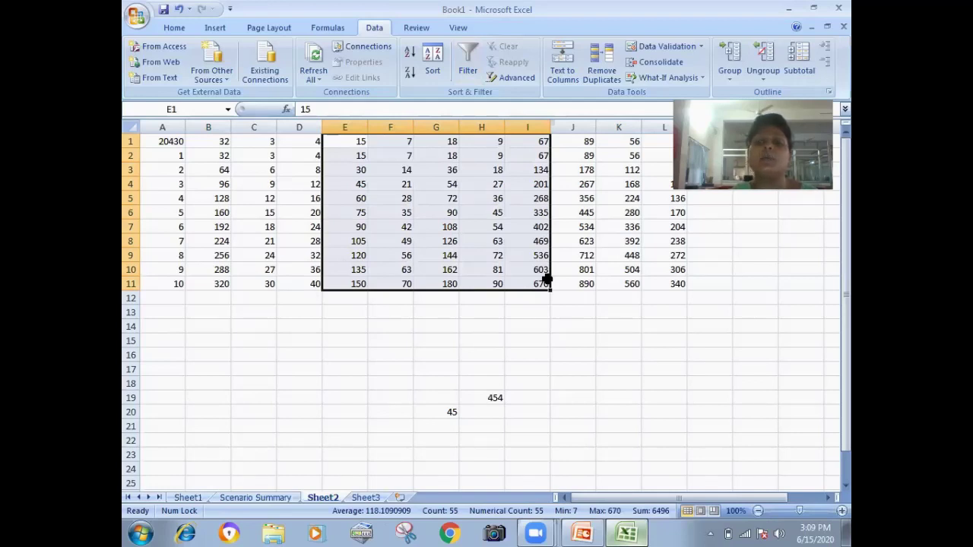
left_click(730, 79)
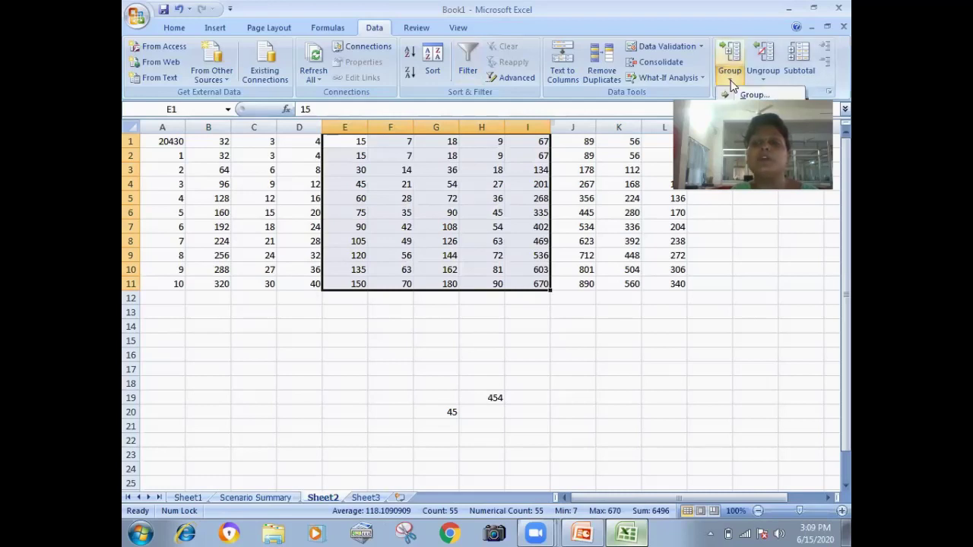
left_click(749, 95)
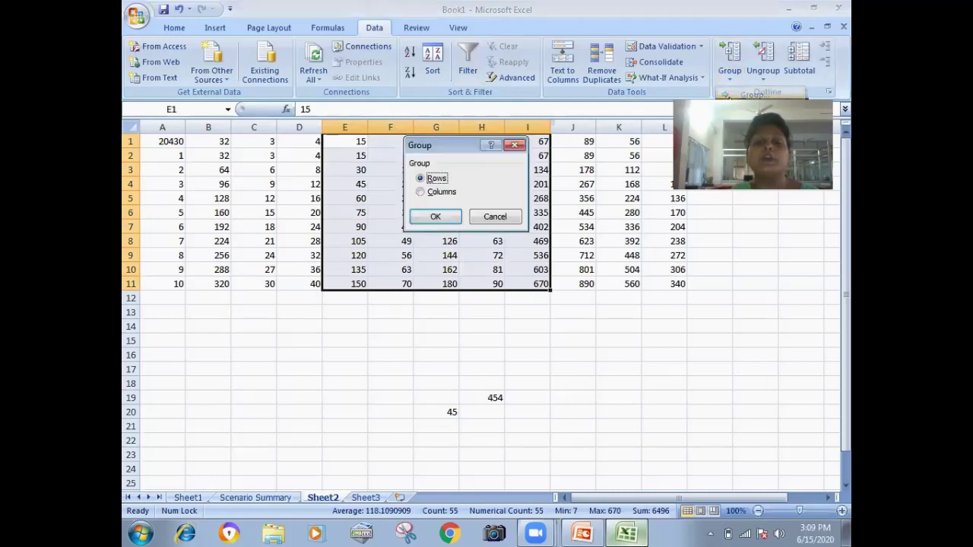
left_click(438, 193)
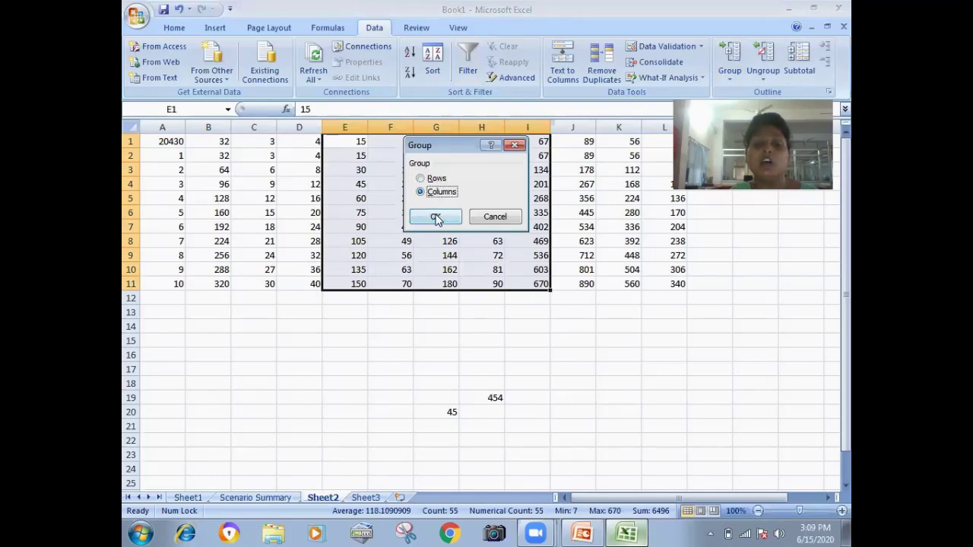
left_click(435, 218)
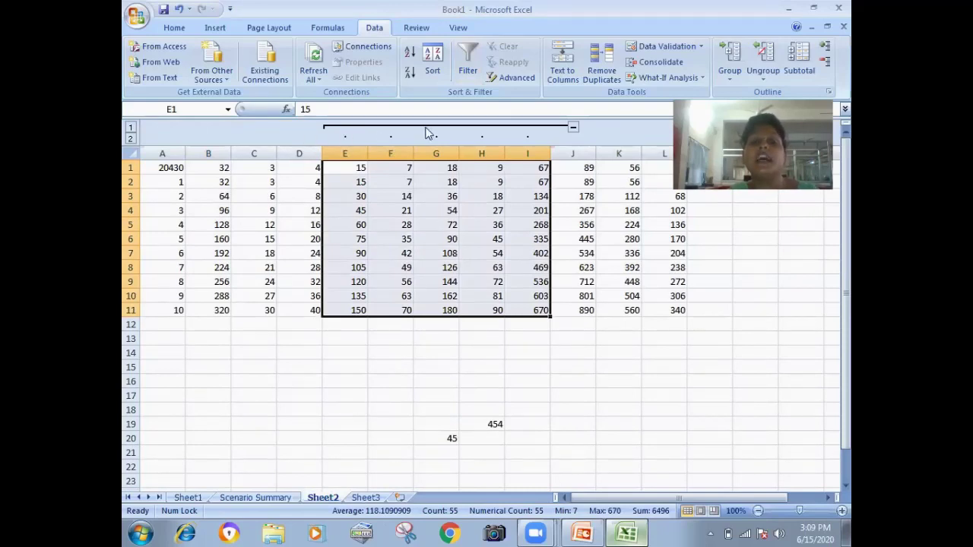
Collapse and expand the grouped columns E to I twice, leaving their detail shown
left_click(573, 128)
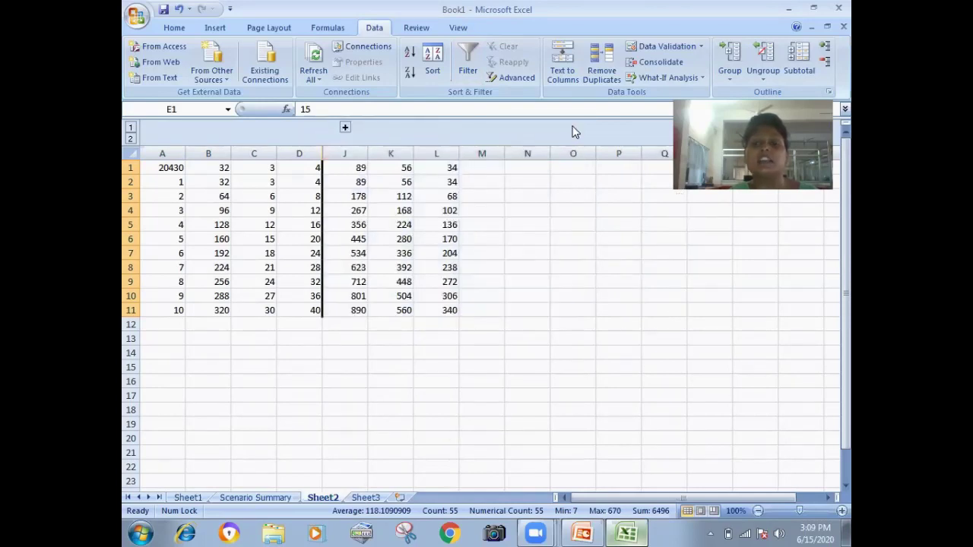
left_click(346, 129)
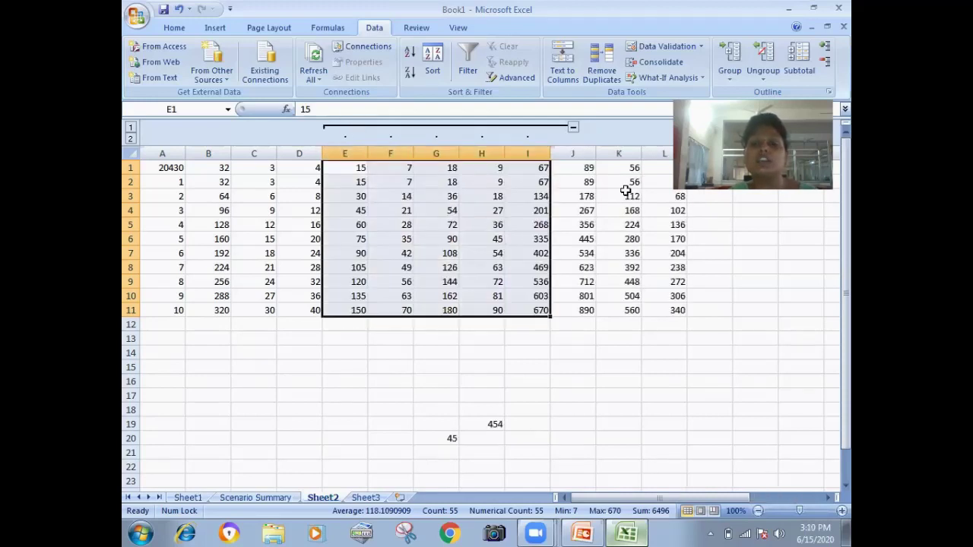
left_click(825, 65)
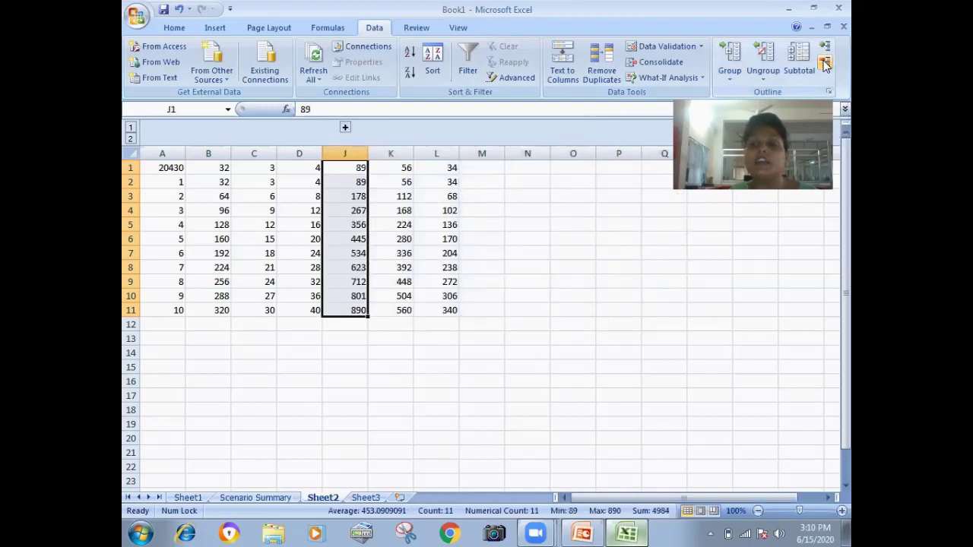
left_click(827, 49)
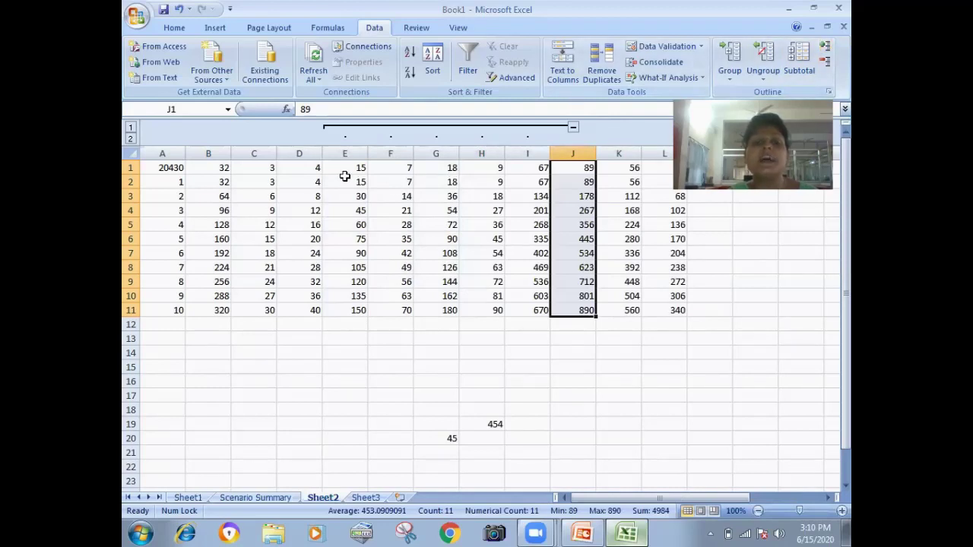
Ungroup the columns across the entire sheet
left_click(133, 151)
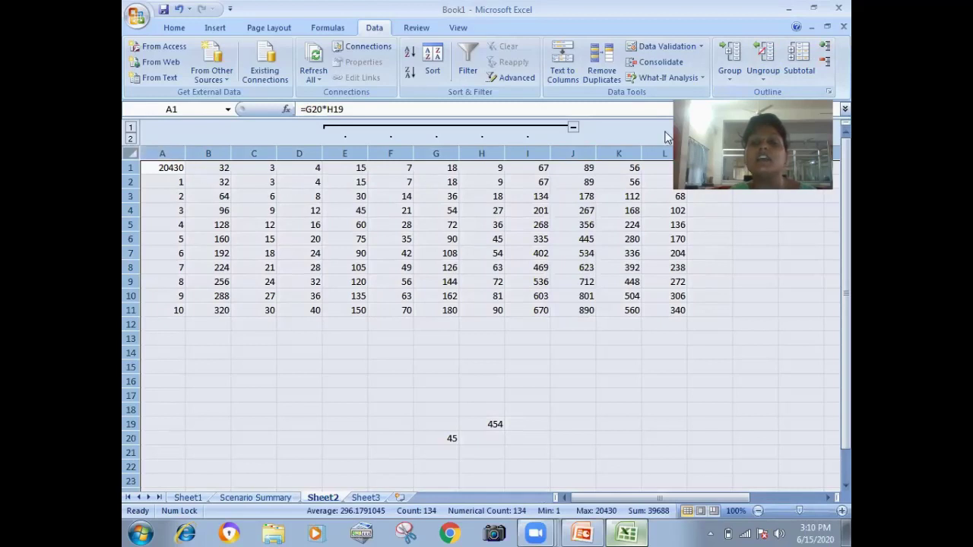
left_click(762, 76)
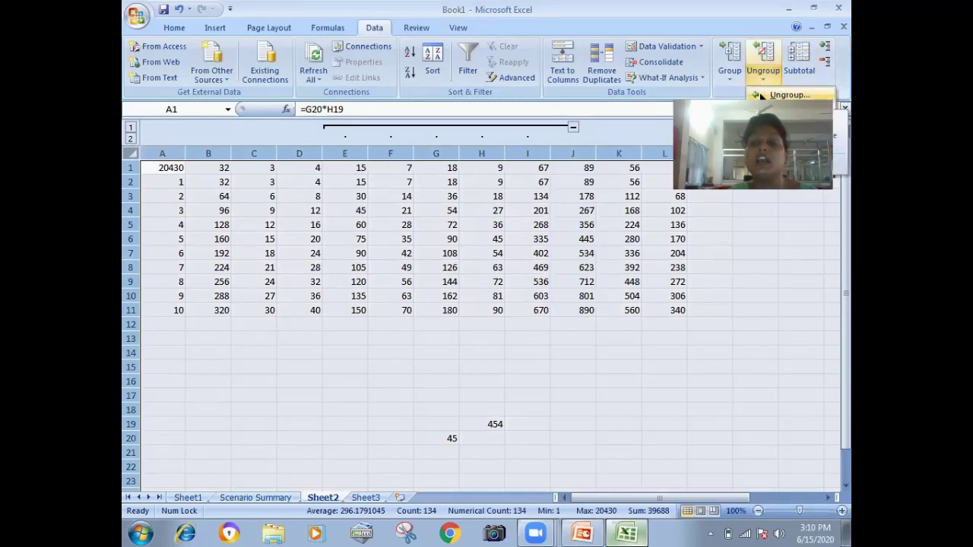
left_click(783, 95)
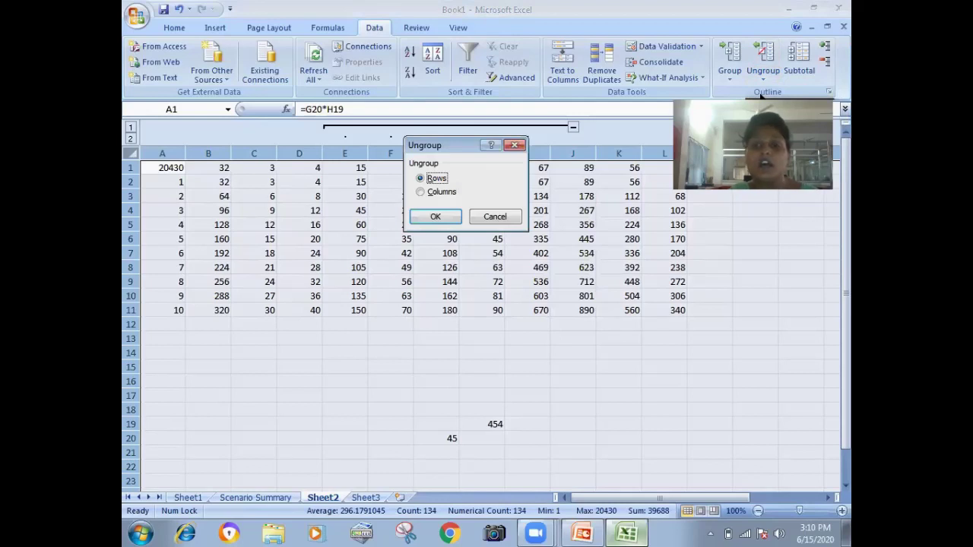
left_click(447, 193)
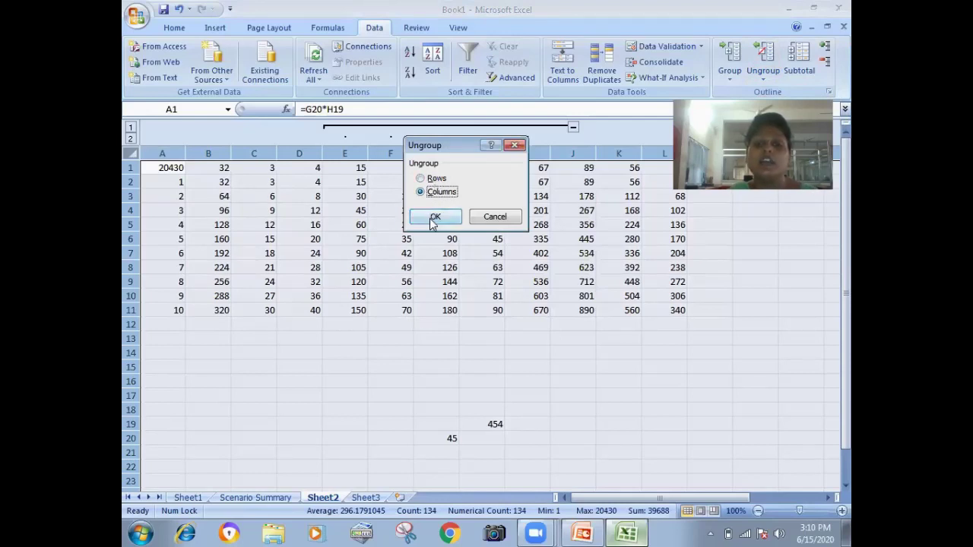
left_click(430, 218)
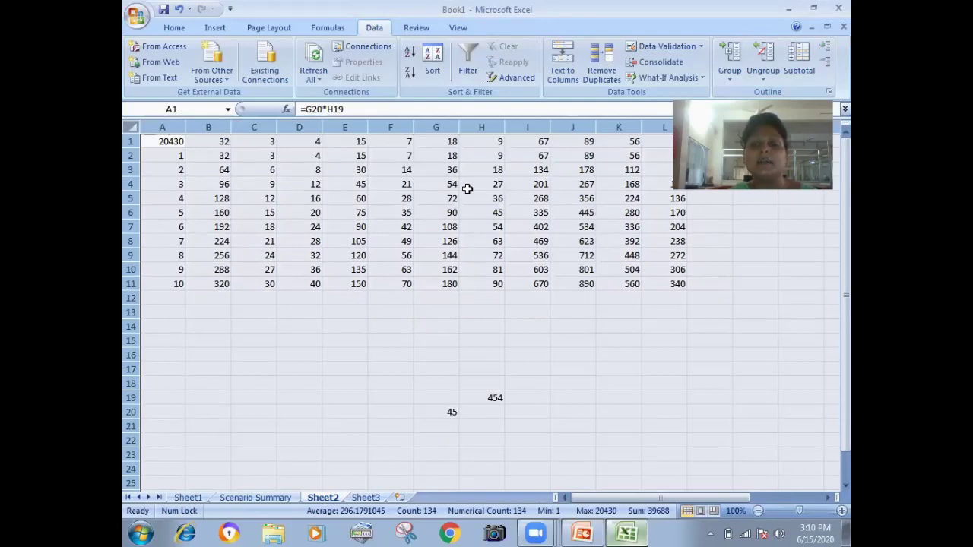
Group rows 1 to 8 of the data table sheet
left_click(488, 210)
mouse_move(129, 161)
left_mouse_down()
mouse_move(129, 213)
mouse_move(128, 169)
left_mouse_up()
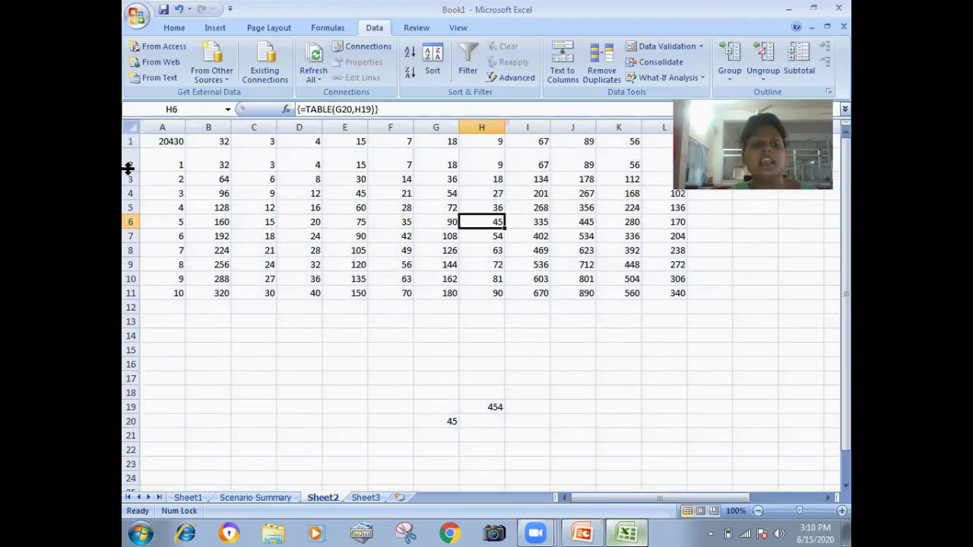
double_click(129, 169)
left_click_drag(133, 141, 151, 243)
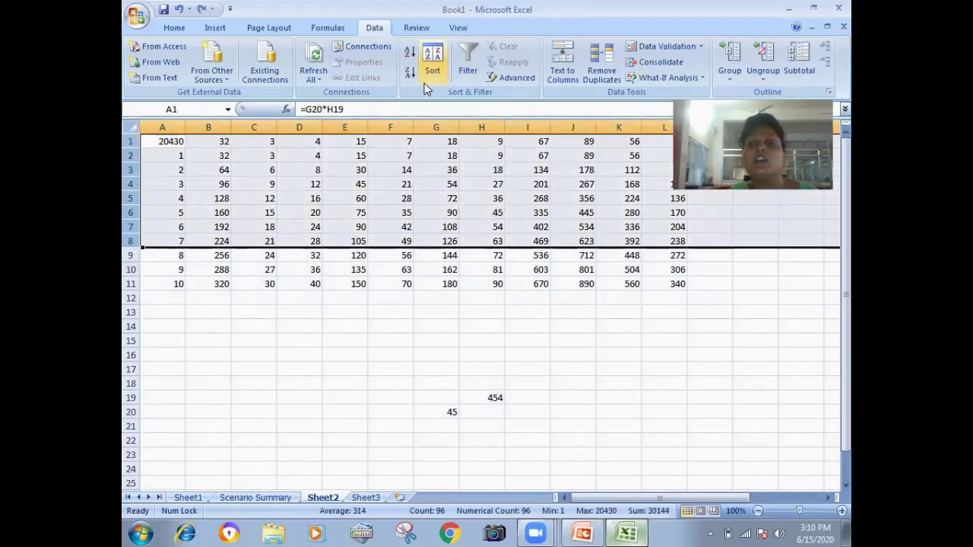
left_click(730, 76)
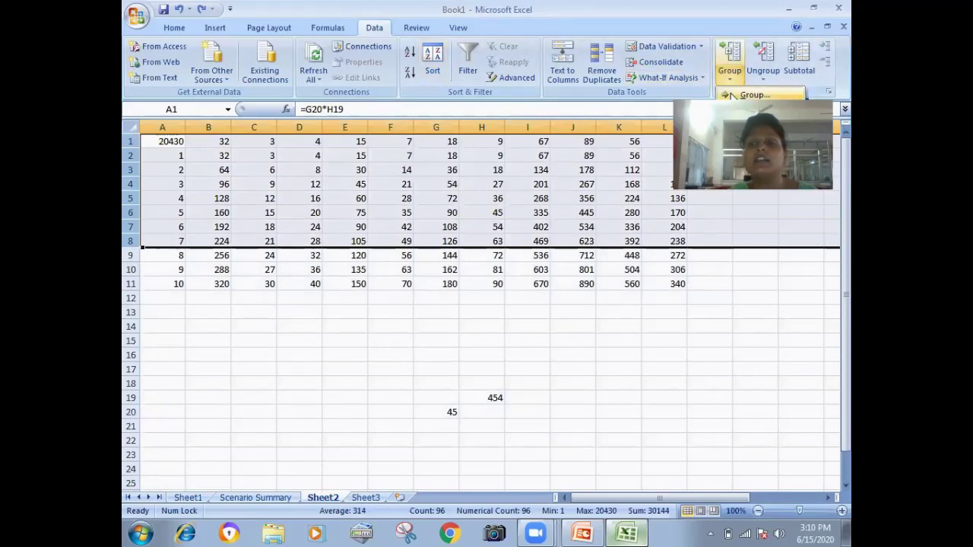
left_click(748, 95)
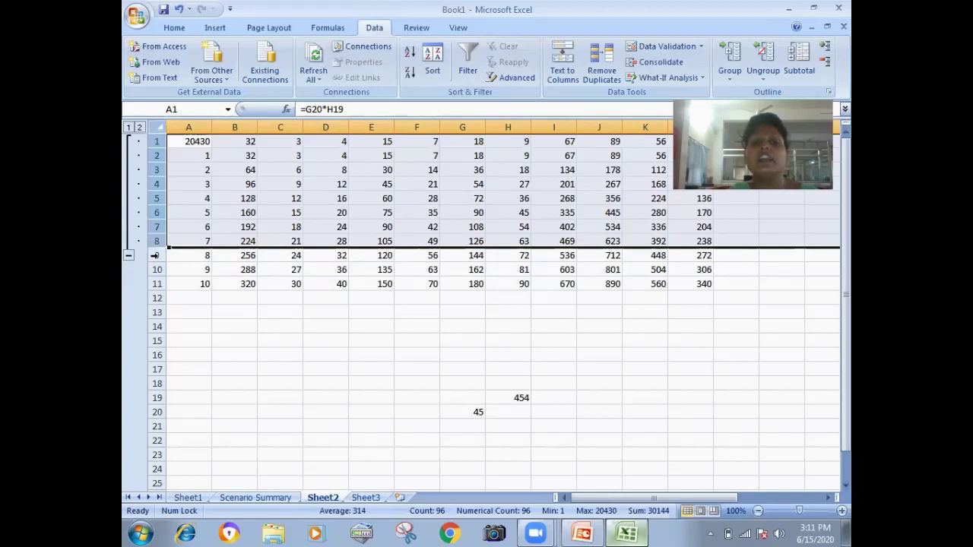
Hide the detail of the grouped rows 1 to 8 and show it again
left_click(824, 64)
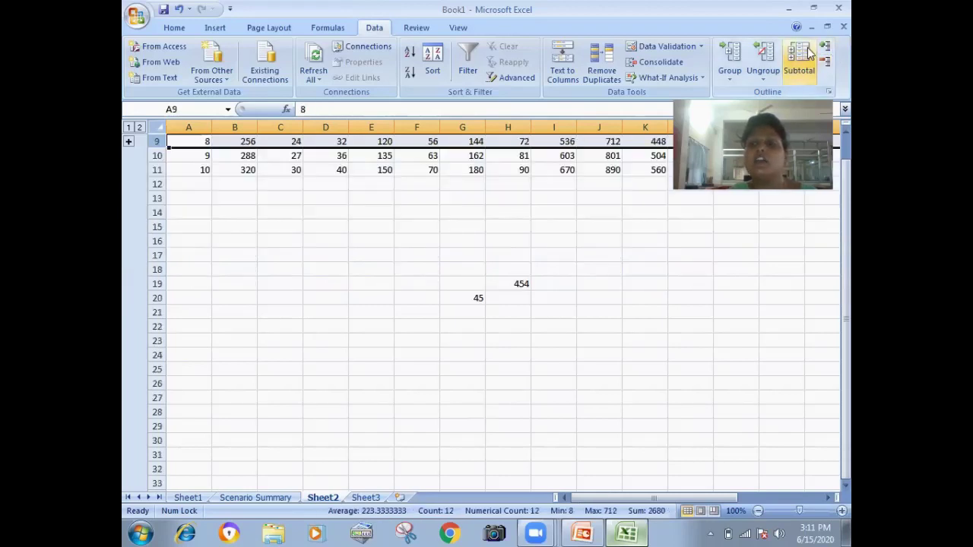
left_click(825, 47)
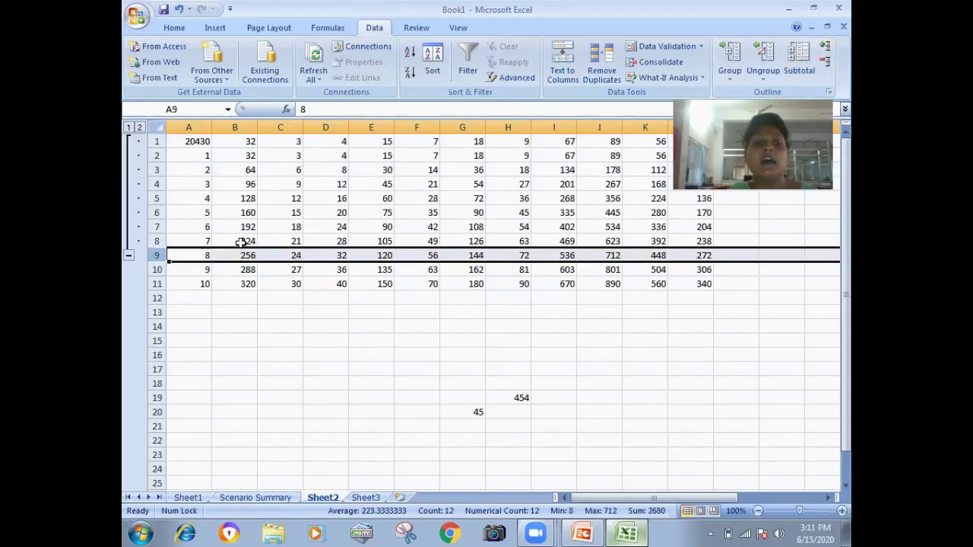
Ungroup the rows across the entire data table sheet
left_click(156, 128)
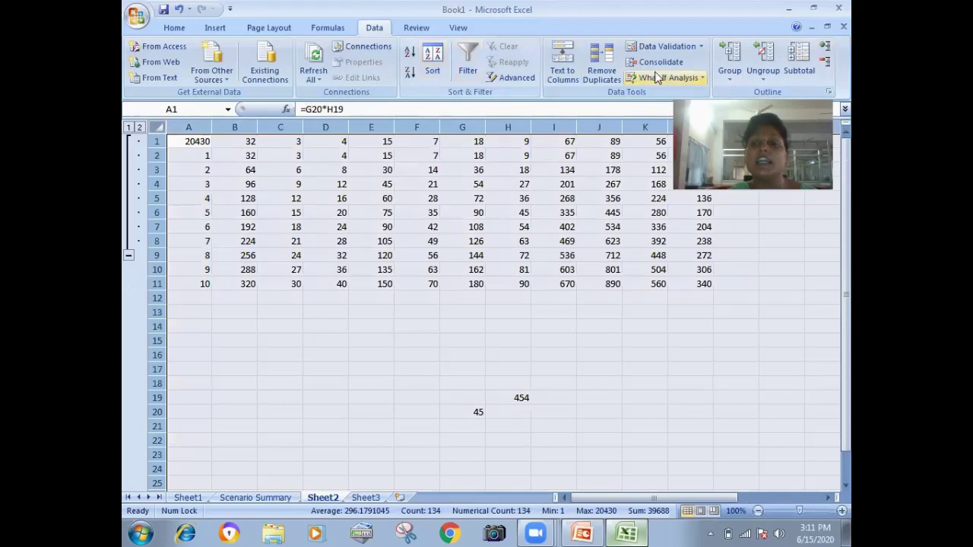
left_click(764, 80)
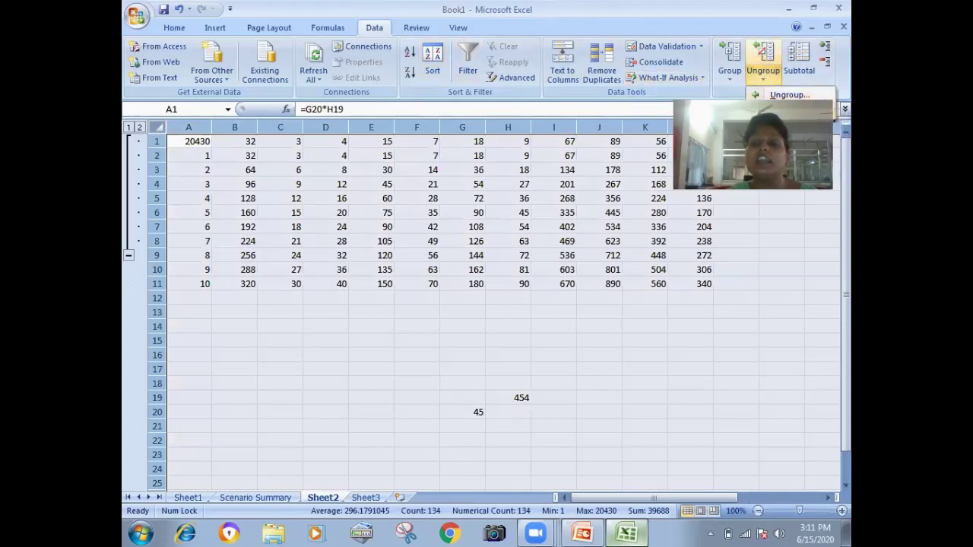
left_click(790, 94)
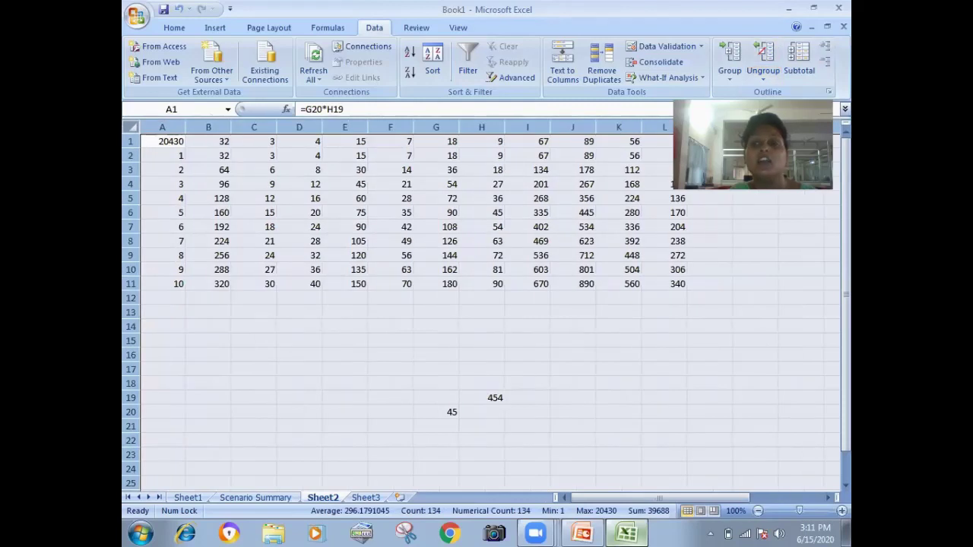
left_click(730, 249)
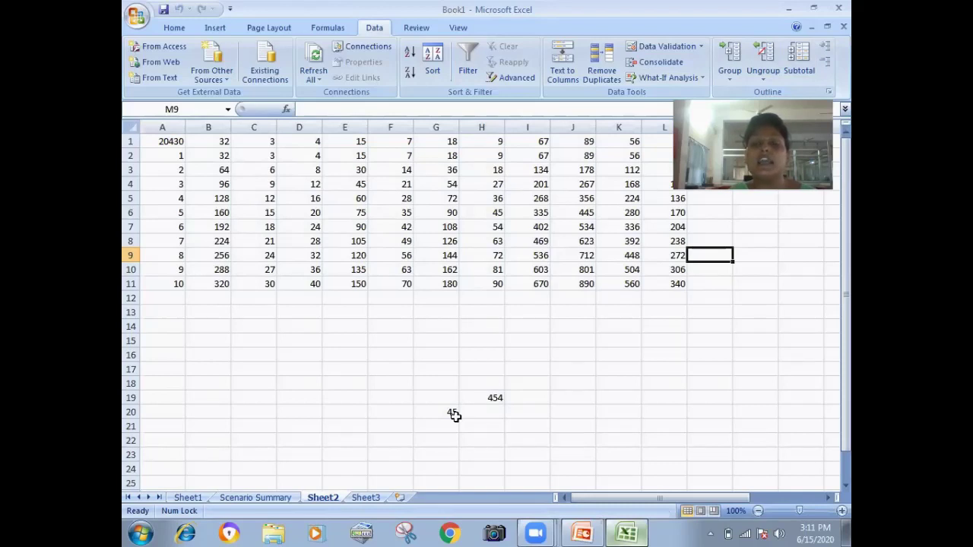
Add a new worksheet and enter 34, 45, 34, 4, 34, 45, 34, 34, 56 and 78 down cells E4 to E13
left_click(399, 497)
left_click(324, 185)
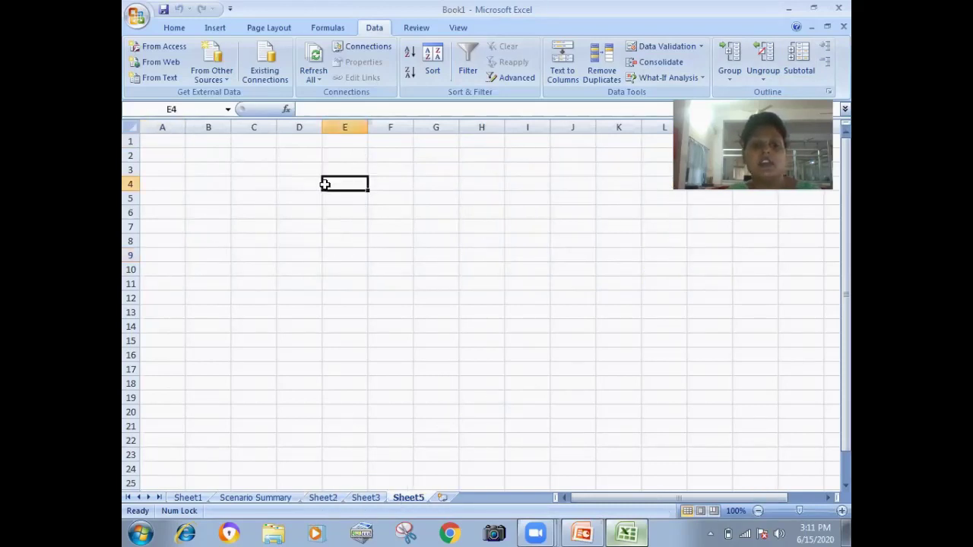
type("34")
key("Return")
type("45")
key("Return")
type("34")
key("Return")
type("4 34")
key("Return")
key("Return")
type("34")
key("Return")
type("34")
key("Return")
key("Up")
key("Up")
key("Up")
type("45")
key("Return")
key("Return")
key("Return")
type("56")
key("Return")
type("78")
key("Return")
Total the column of numbers in E14 with AutoSum
key("alt+equal")
key("Return")
Insert subtotals for E4:E14 with the Count function, accepting the first row as column labels
left_click_drag(342, 190, 361, 324)
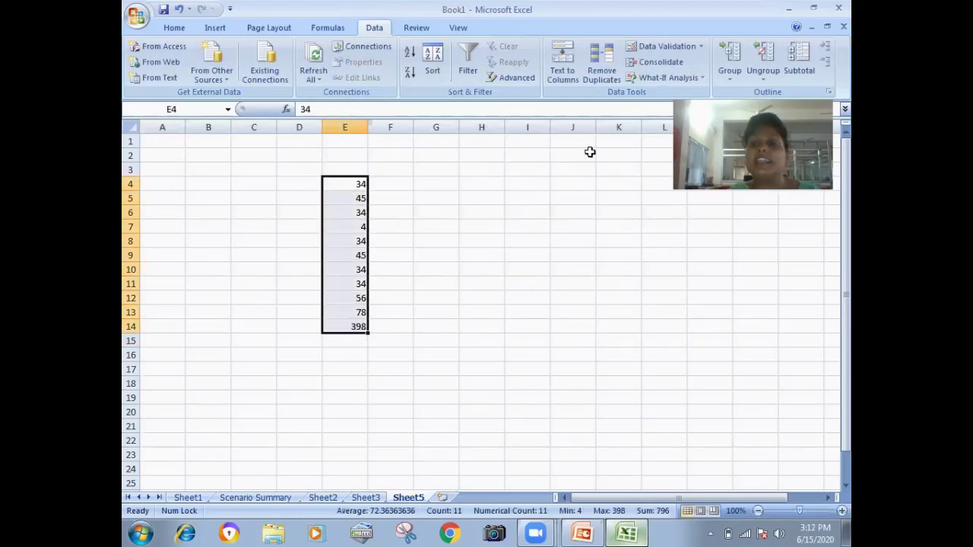
left_click(786, 73)
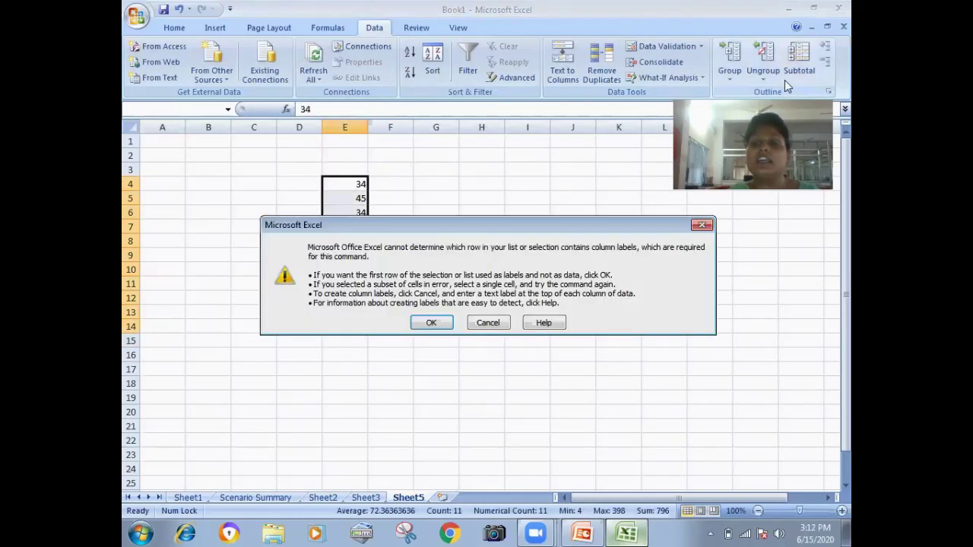
left_click(431, 322)
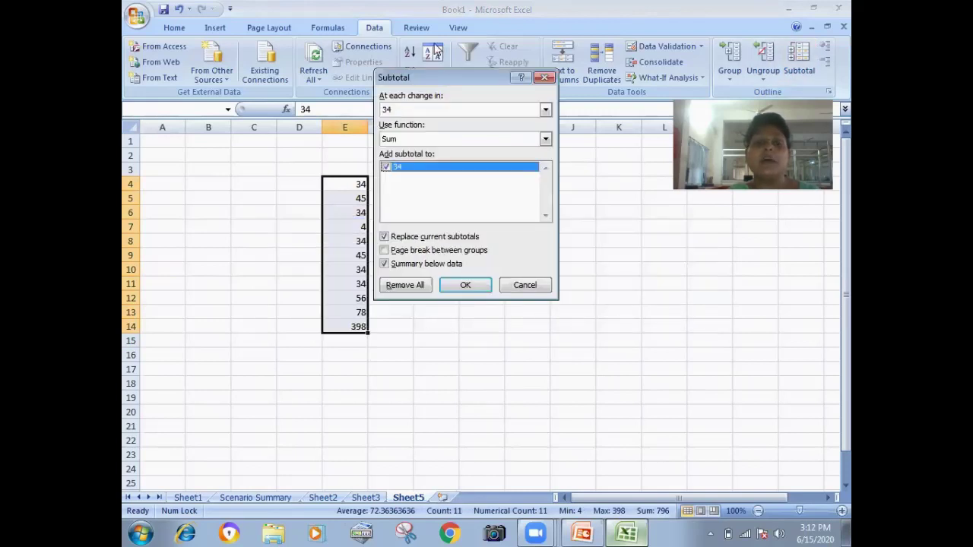
left_click(498, 140)
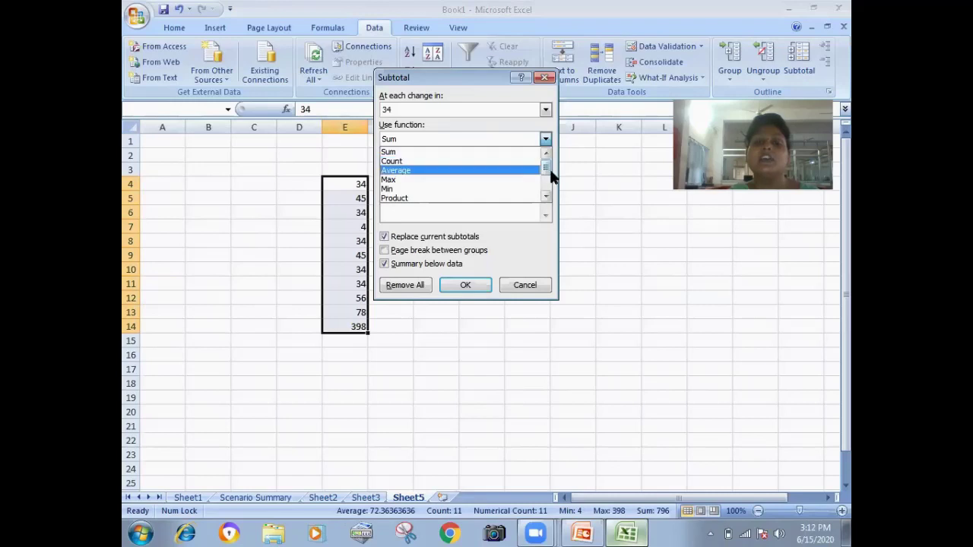
left_click_drag(545, 169, 544, 148)
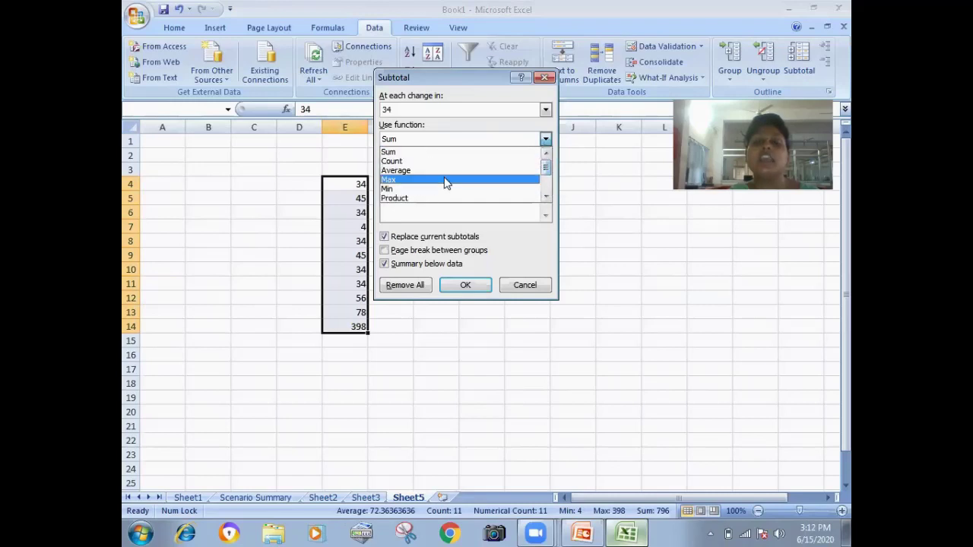
left_click(408, 161)
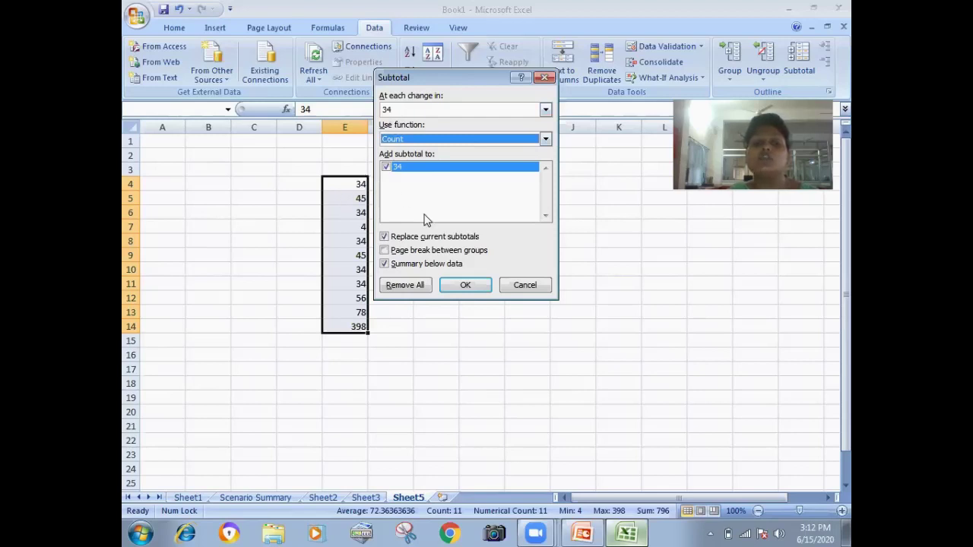
left_click(463, 286)
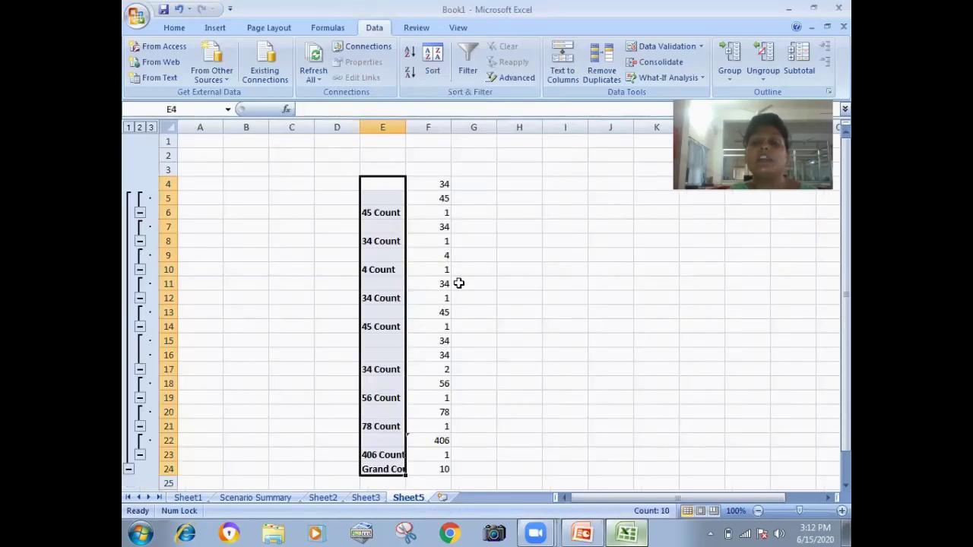
Examine the subtotalled values and the grand count formula, and widen column E to fit its labels
left_click_drag(846, 294, 846, 319)
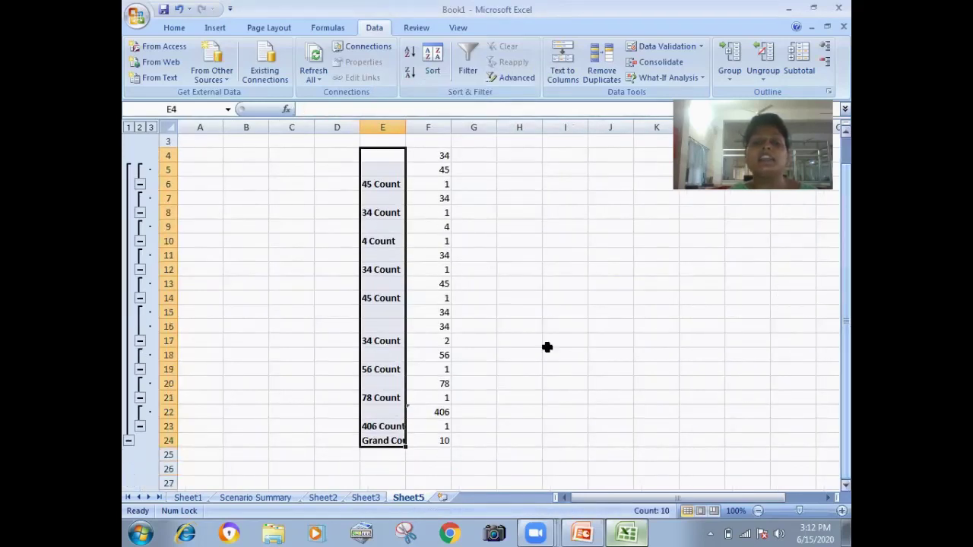
left_click(428, 160)
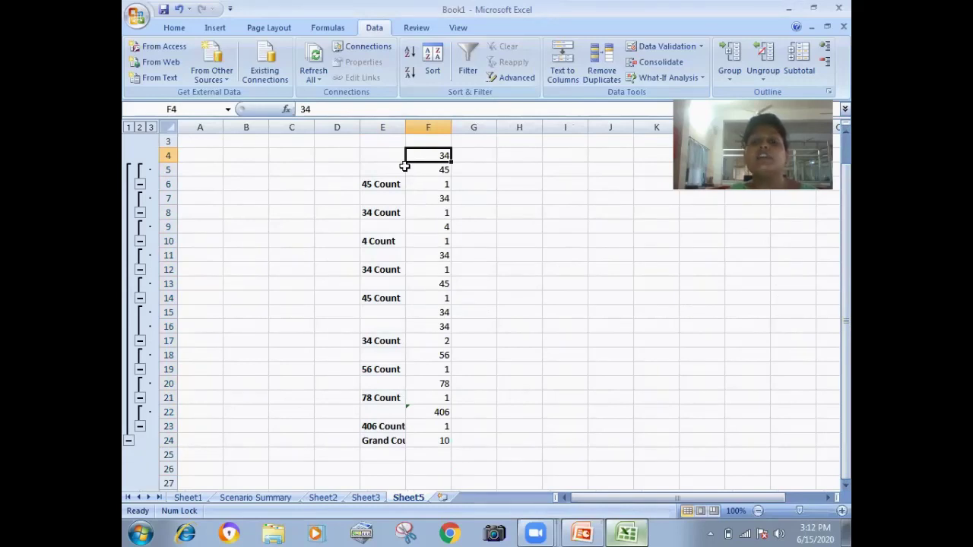
left_click_drag(434, 158, 443, 434)
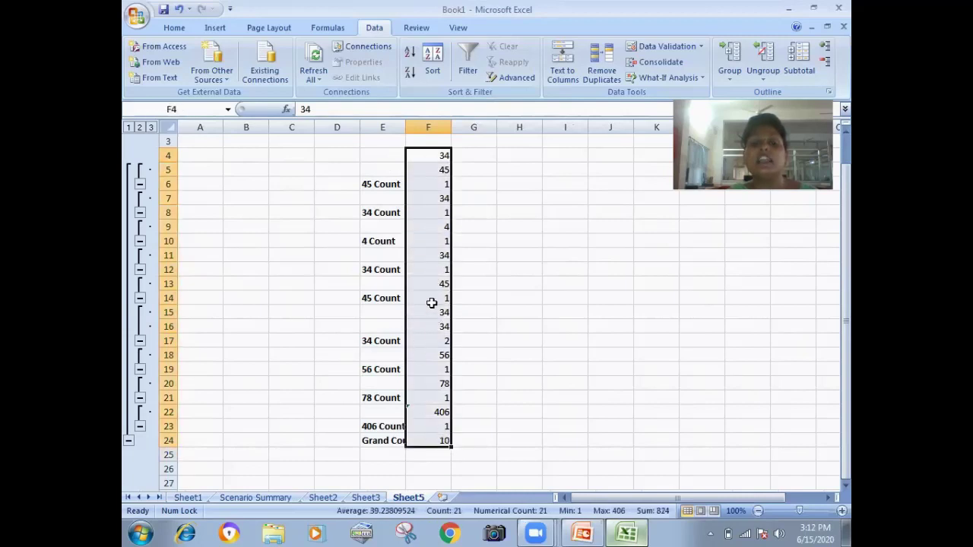
left_click(444, 442)
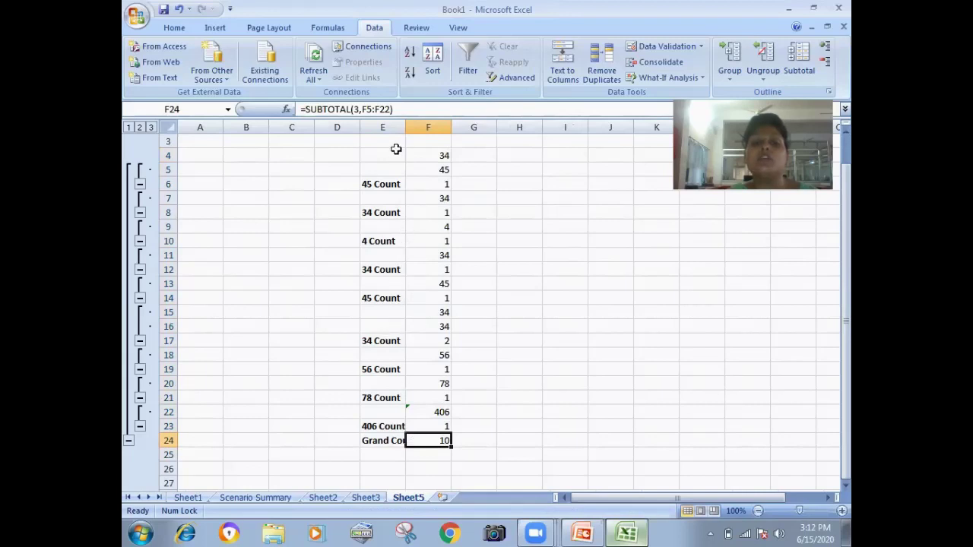
left_click_drag(406, 130, 440, 130)
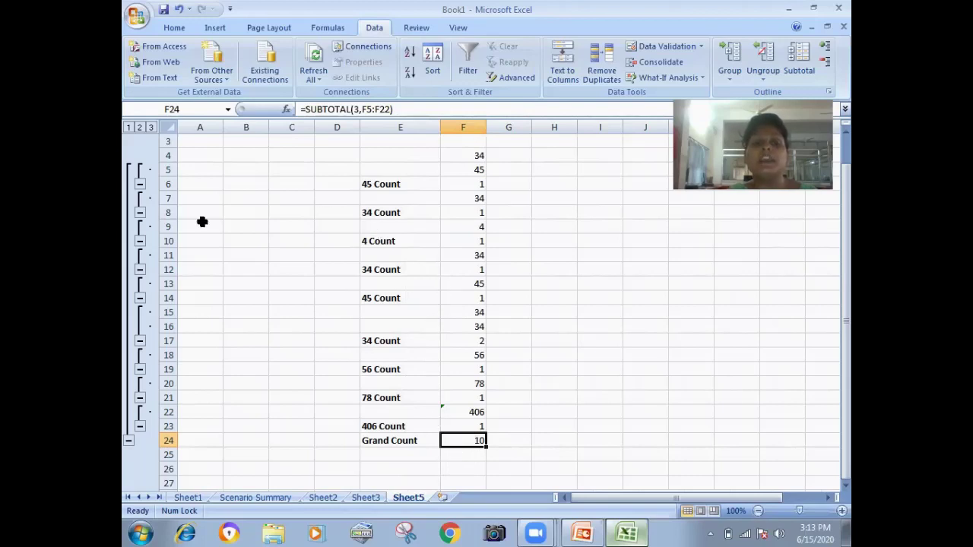
Collapse each count group in the subtotal outline one by one, finishing with the Grand Count group
left_click(142, 185)
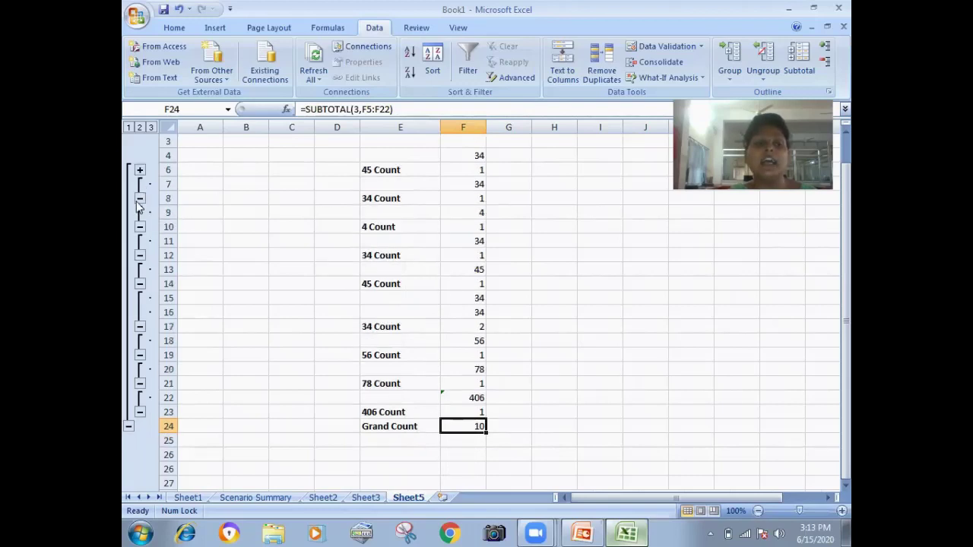
left_click(139, 199)
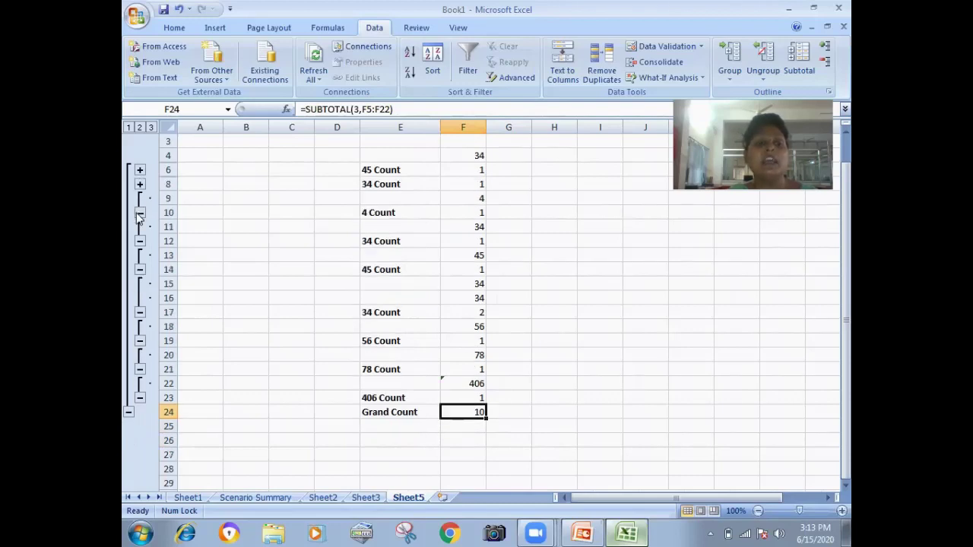
left_click(140, 213)
left_click(140, 227)
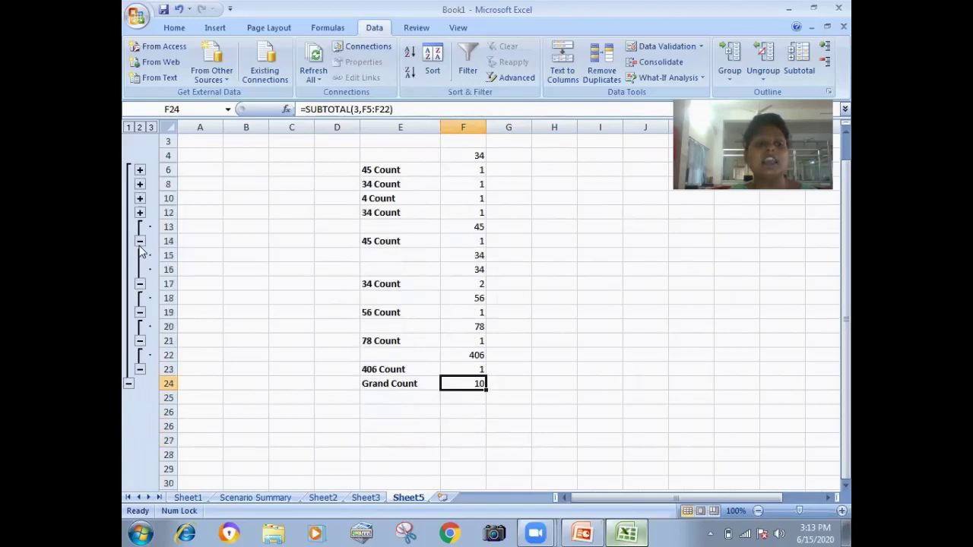
left_click(139, 241)
left_click(140, 270)
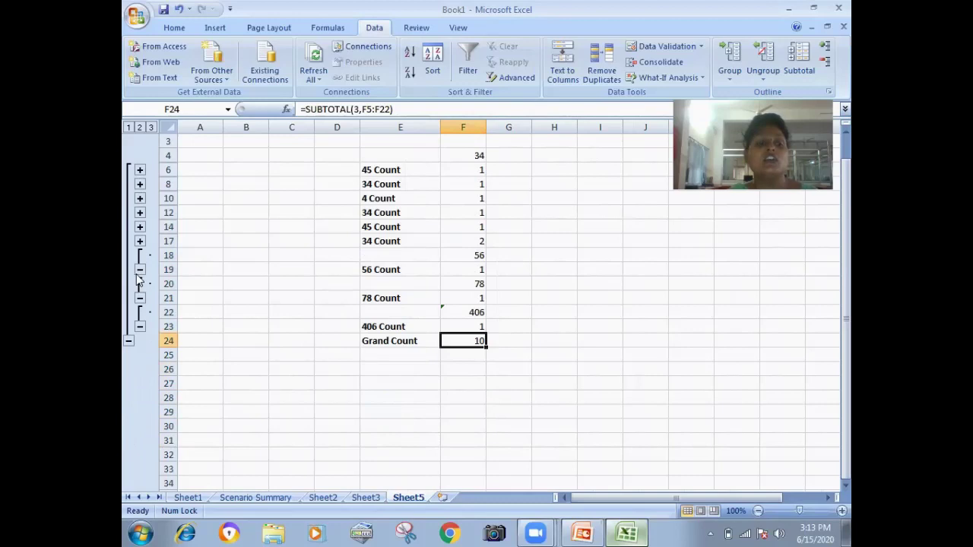
left_click(140, 270)
left_click(140, 284)
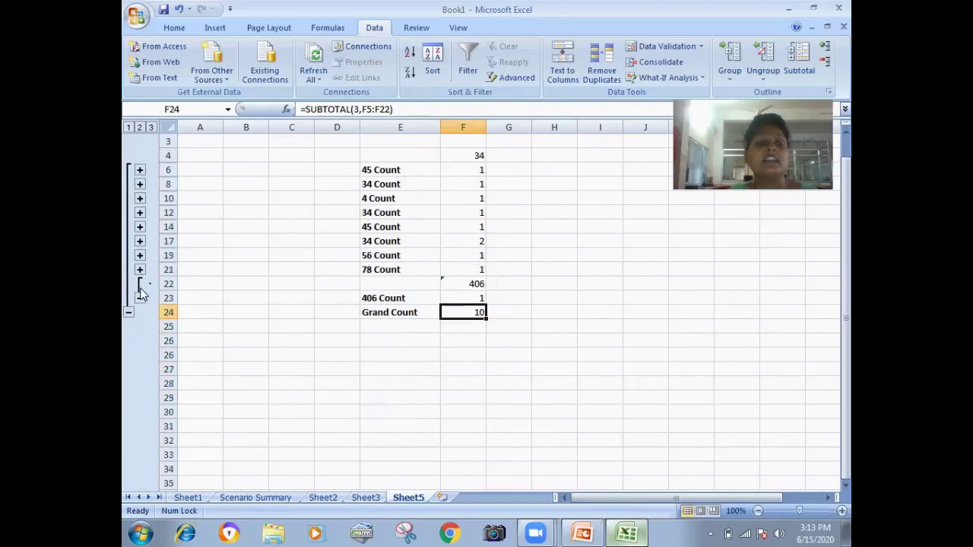
left_click(140, 298)
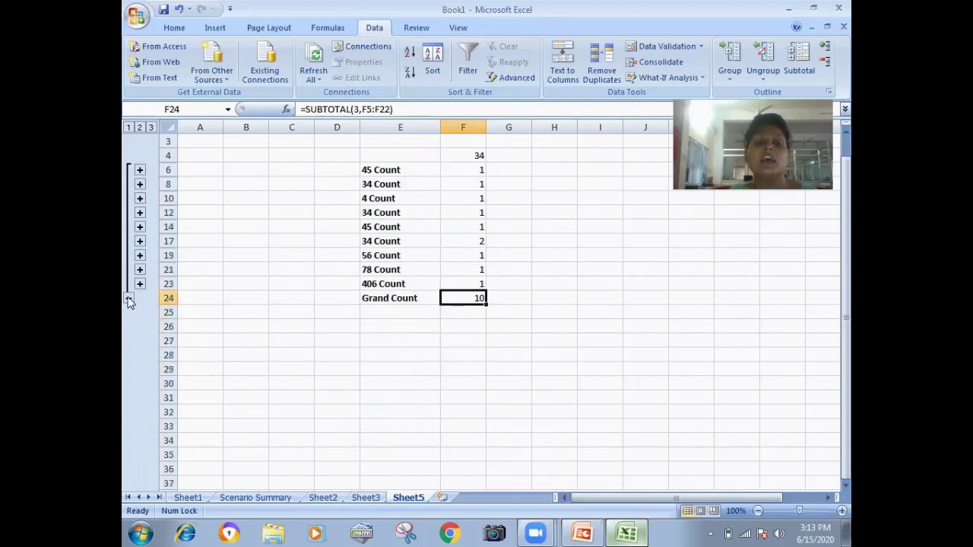
left_click(129, 298)
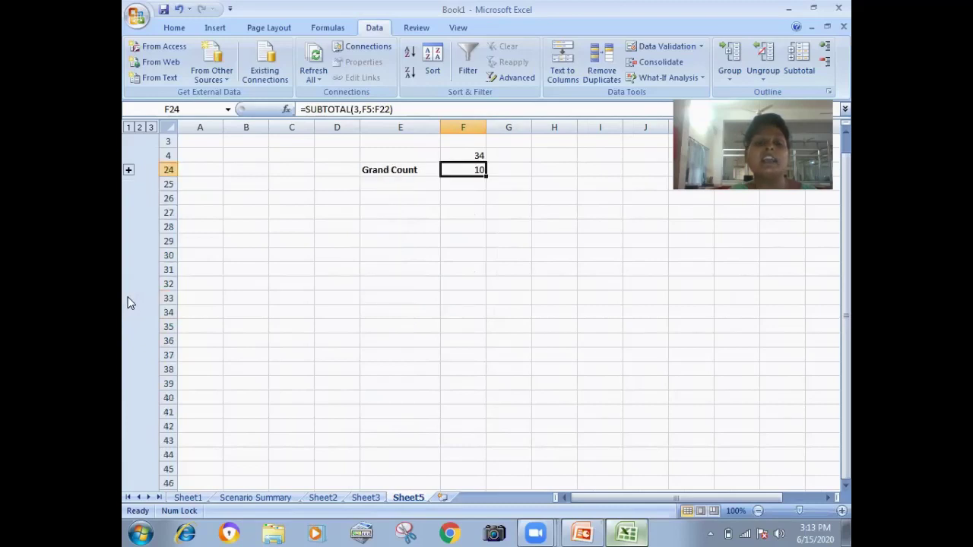
Expand the Grand Count group and every count group again, working from the last group up to the first
left_click(127, 169)
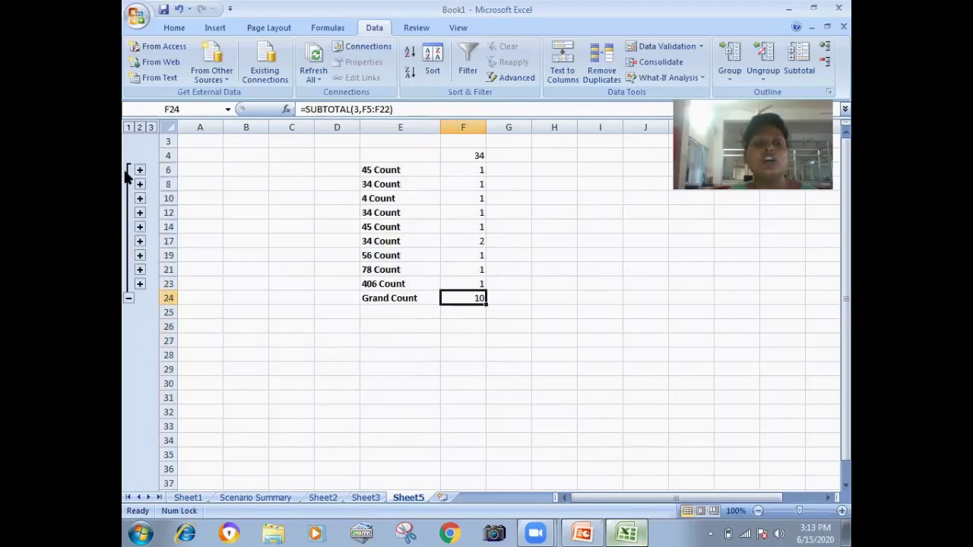
left_click(139, 285)
left_click(140, 269)
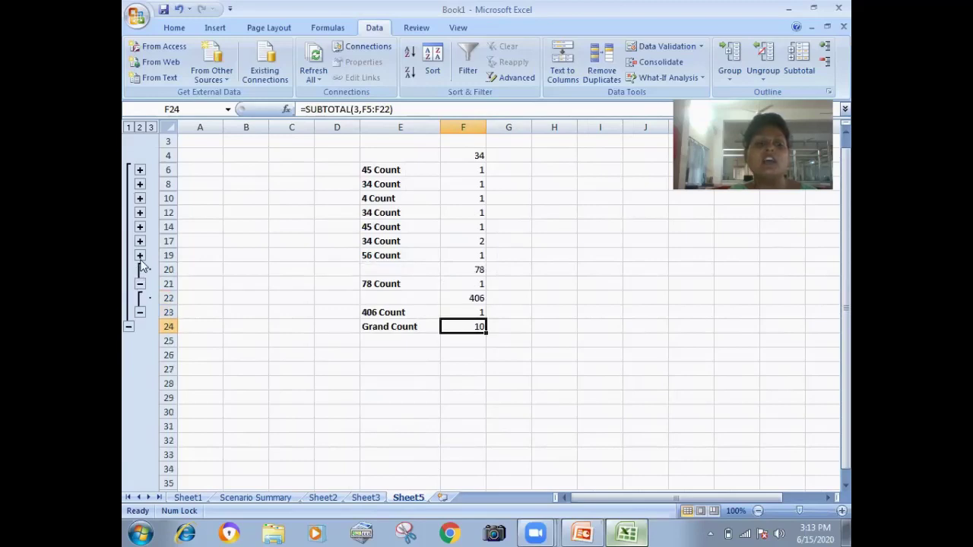
left_click(140, 256)
left_click(140, 241)
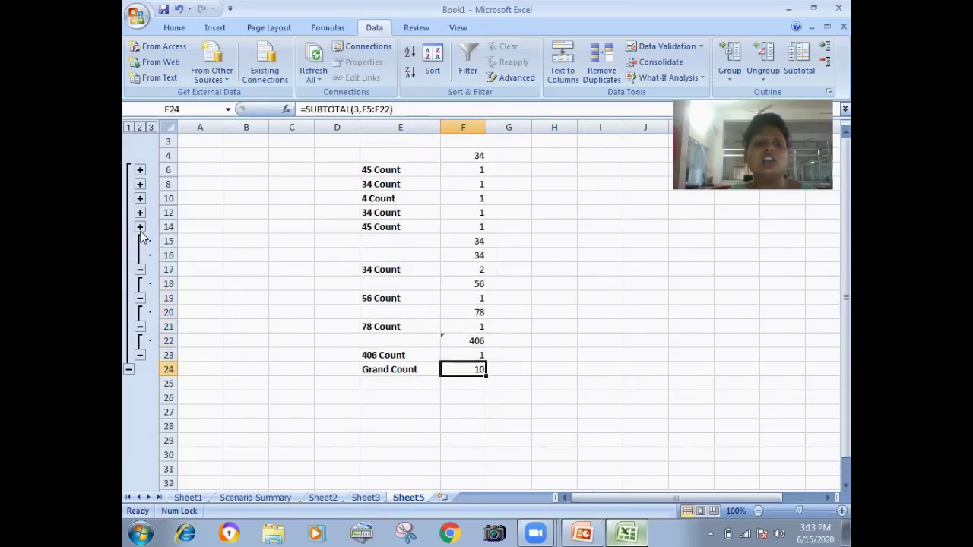
left_click(139, 226)
left_click(140, 213)
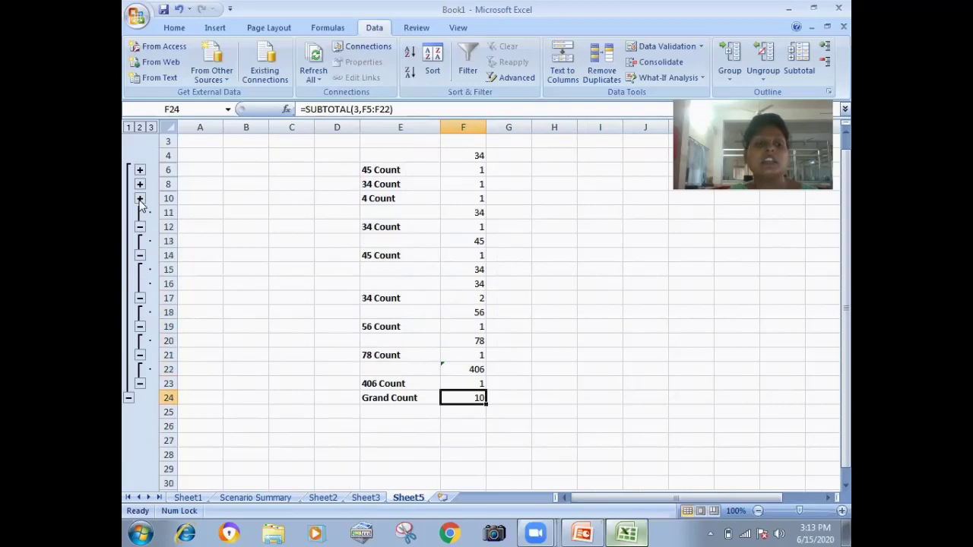
left_click(140, 200)
left_click(140, 184)
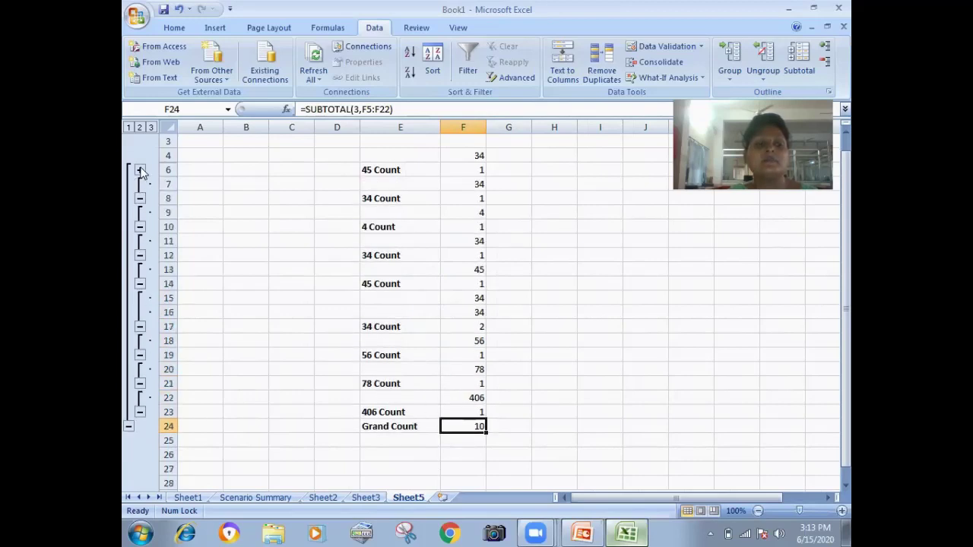
left_click(140, 170)
Select the whole sheet and remove all subtotals, accepting the first row as column labels
left_click(408, 314)
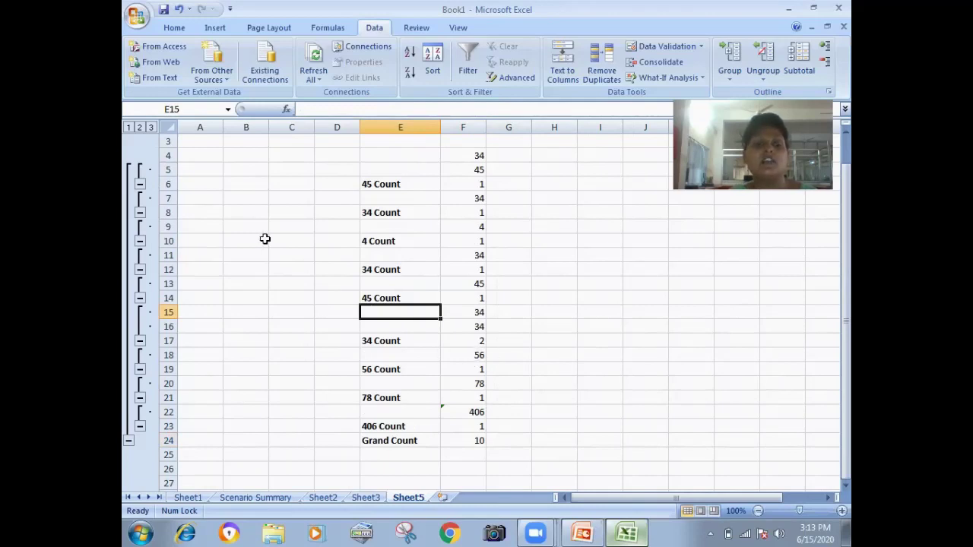
left_click(170, 139)
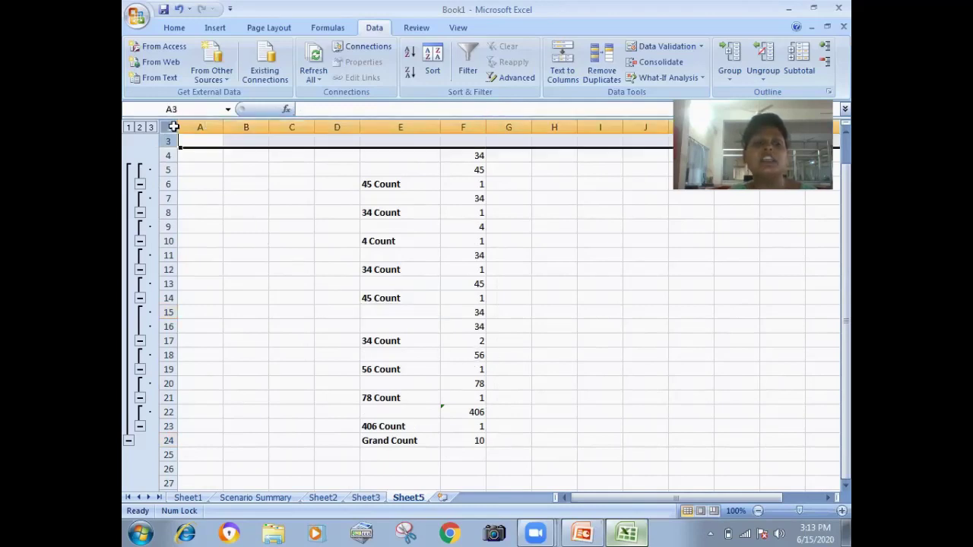
left_click(173, 127)
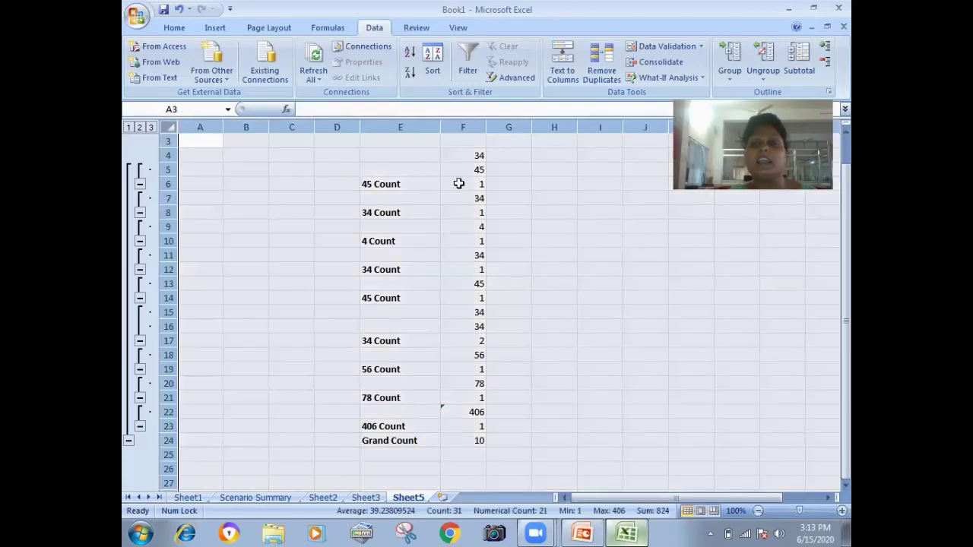
left_click(799, 72)
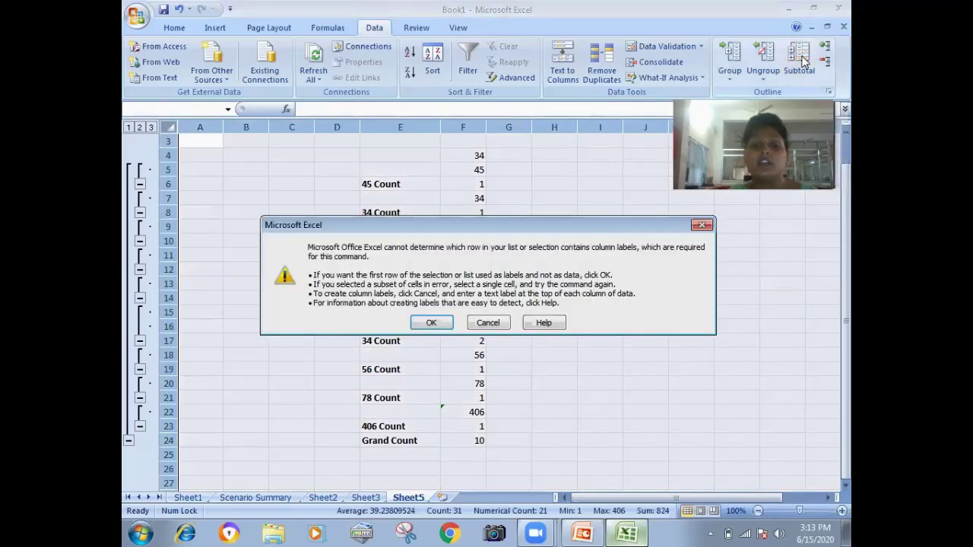
left_click(431, 322)
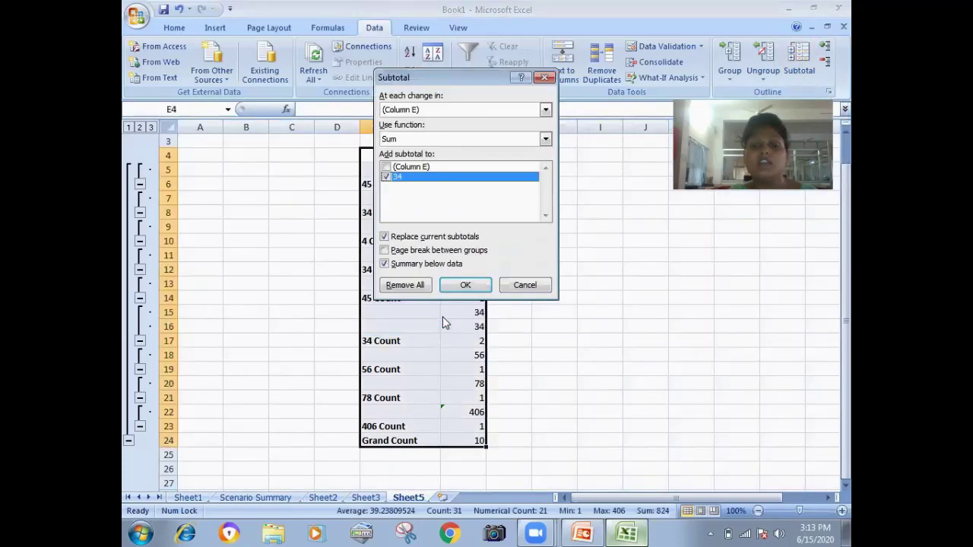
left_click(402, 286)
left_click(513, 341)
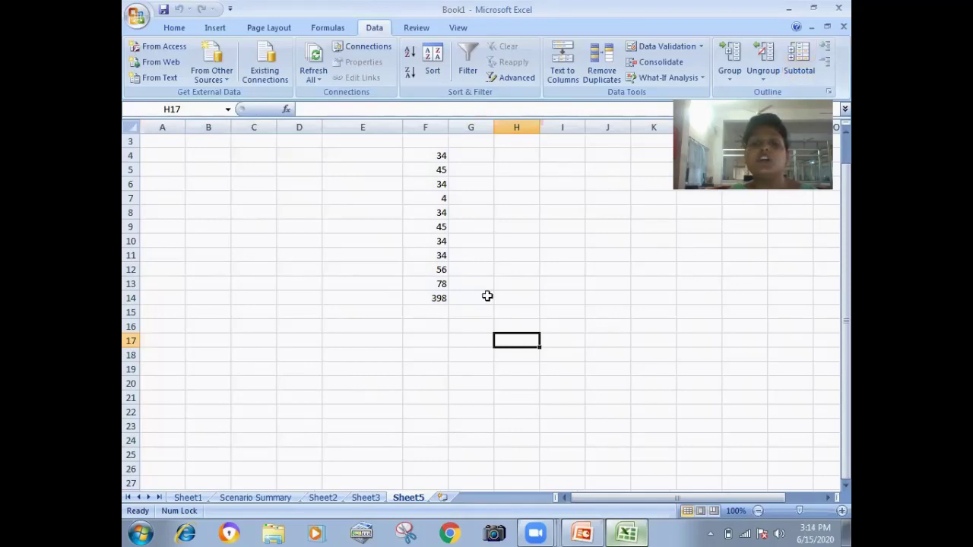
Add Sum subtotals to the values in F4:F14, accepting the first row as column labels and summarising at each change in 34
left_click_drag(433, 156, 436, 298)
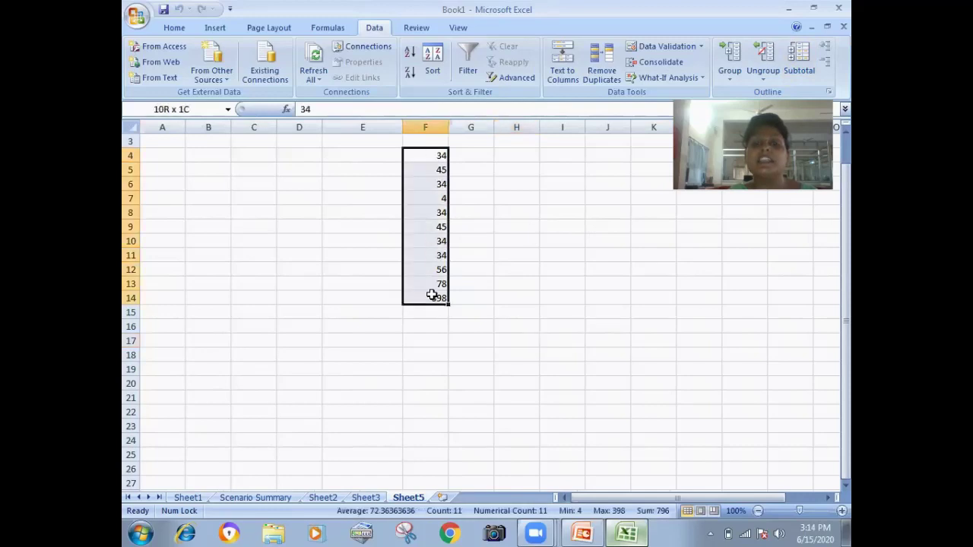
left_click(801, 61)
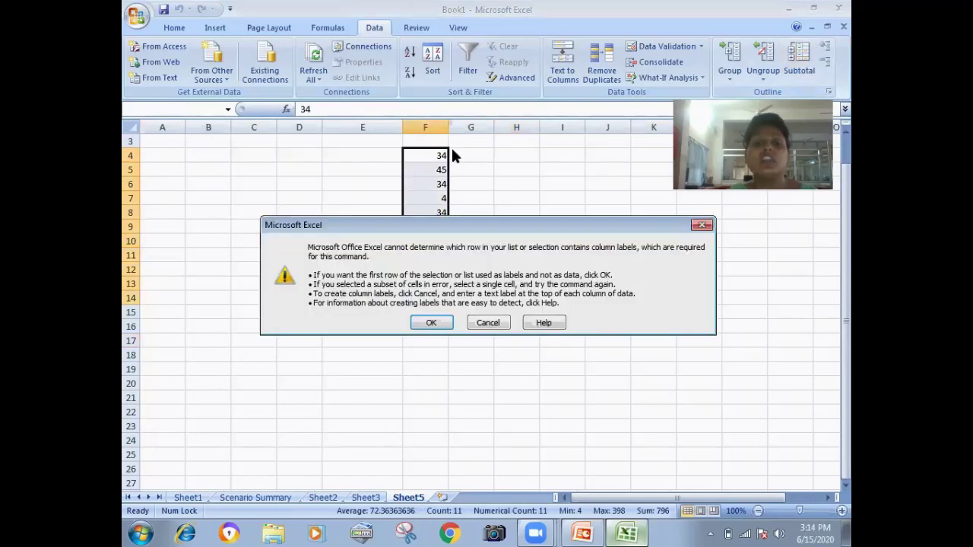
left_click(430, 323)
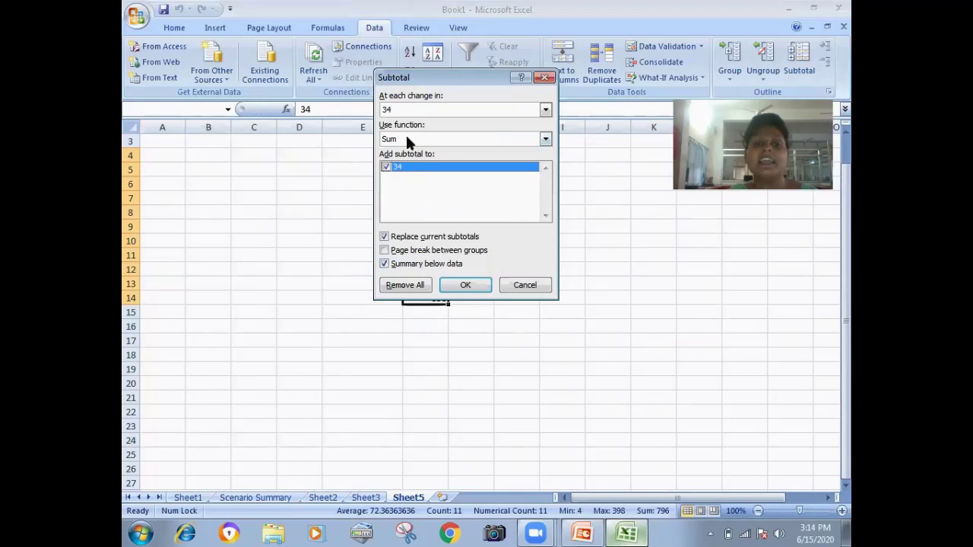
left_click(406, 138)
left_click(396, 153)
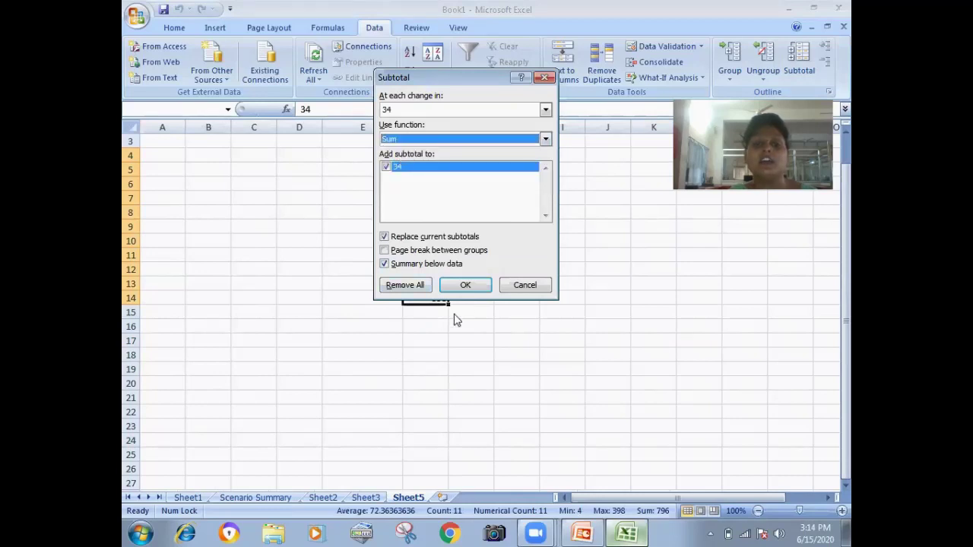
left_click(464, 285)
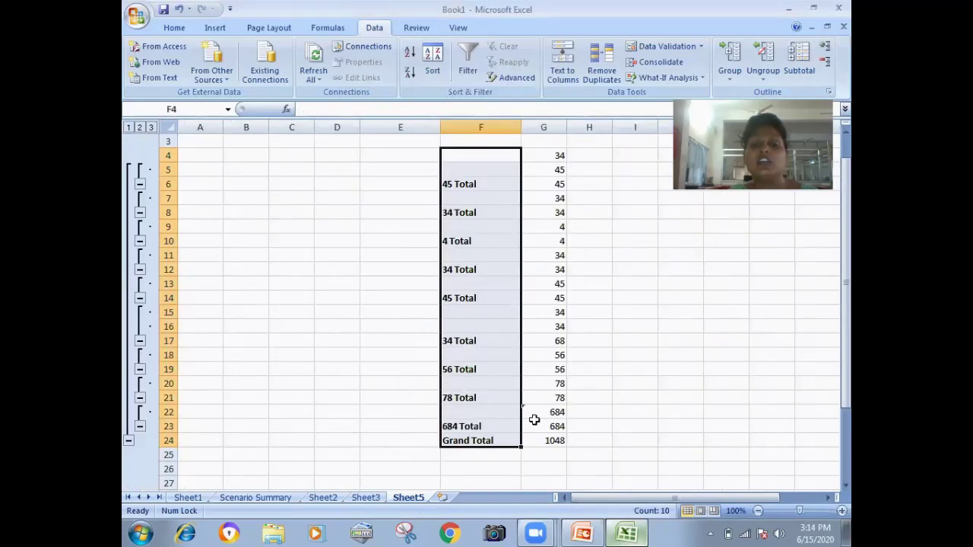
Inspect the Grand Total formula and collapse the first five subtotal groups in order, from the first 45 Total to the second 45 Total
left_click(546, 441)
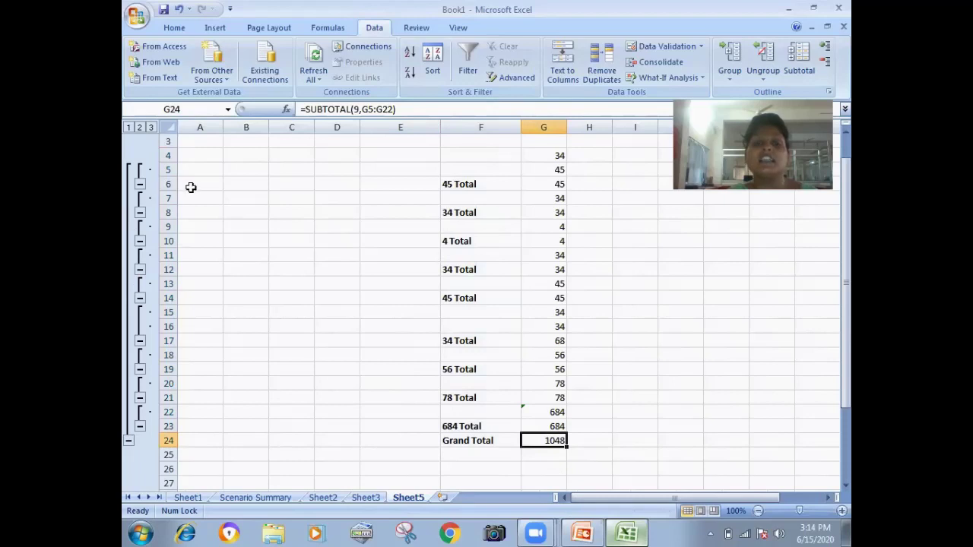
left_click(138, 183)
left_click(140, 198)
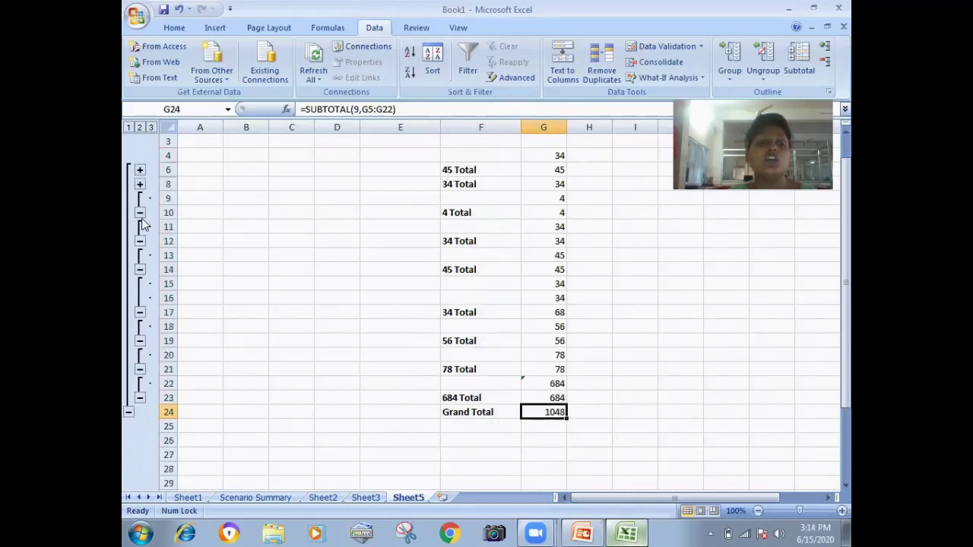
left_click(140, 213)
left_click(141, 227)
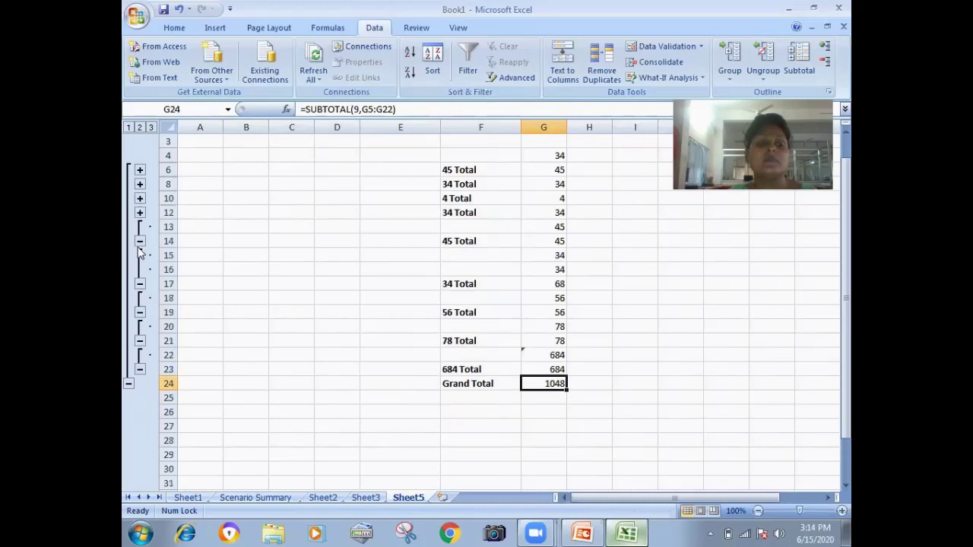
left_click(139, 241)
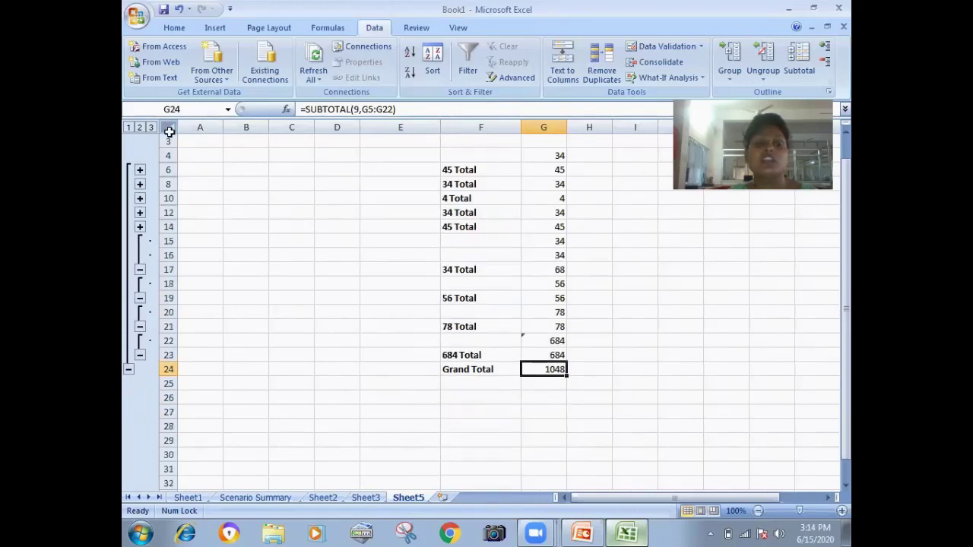
Remove all Sum subtotals from the whole sheet, accepting the first row as column labels, and select the empty cell G15
left_click(168, 127)
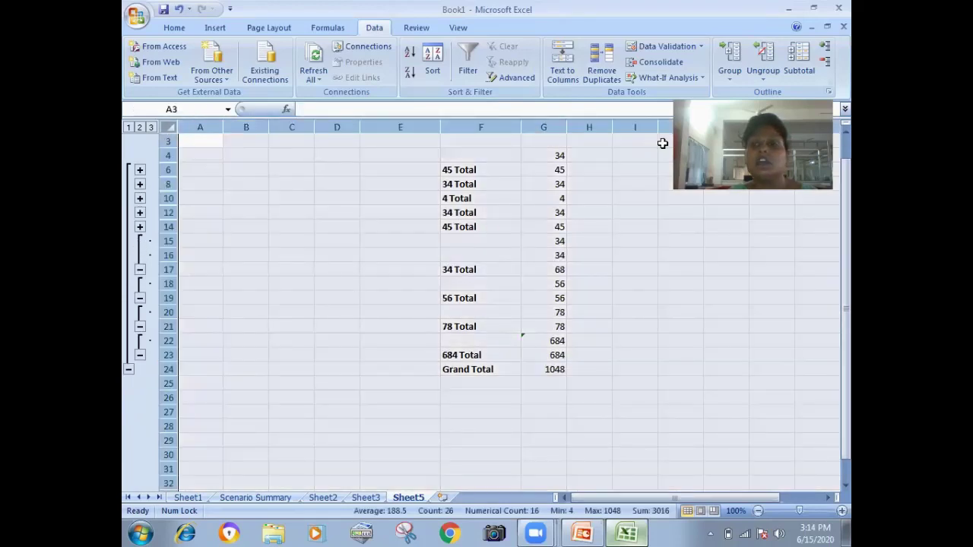
left_click(799, 62)
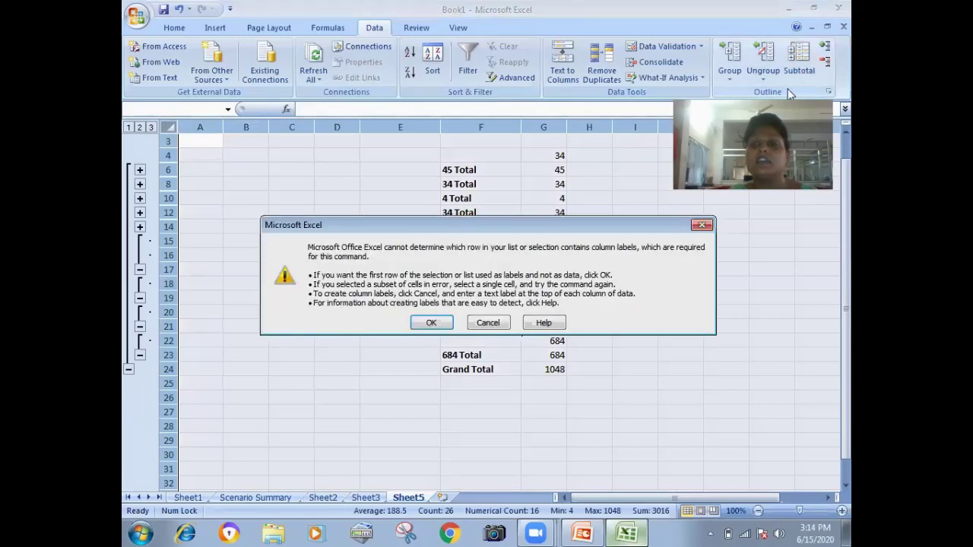
left_click(431, 323)
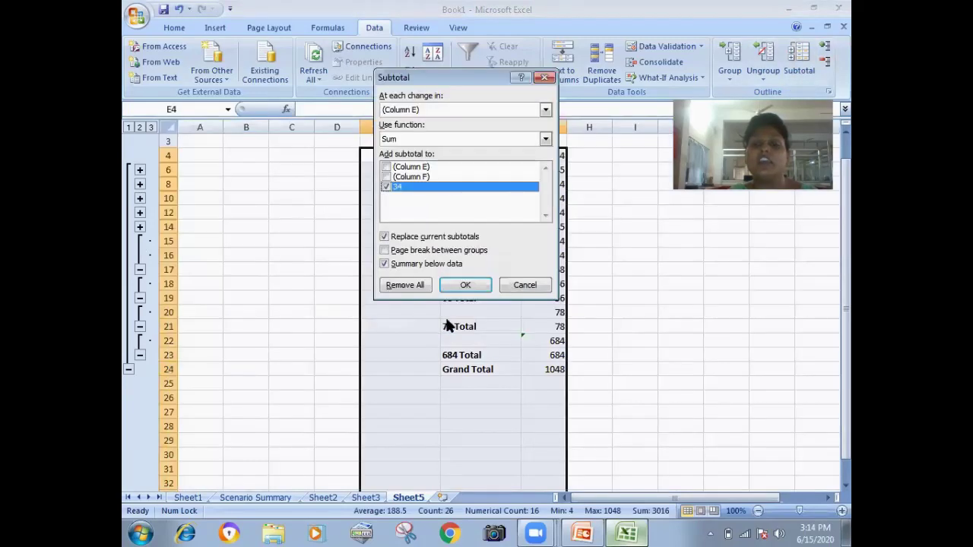
left_click(419, 287)
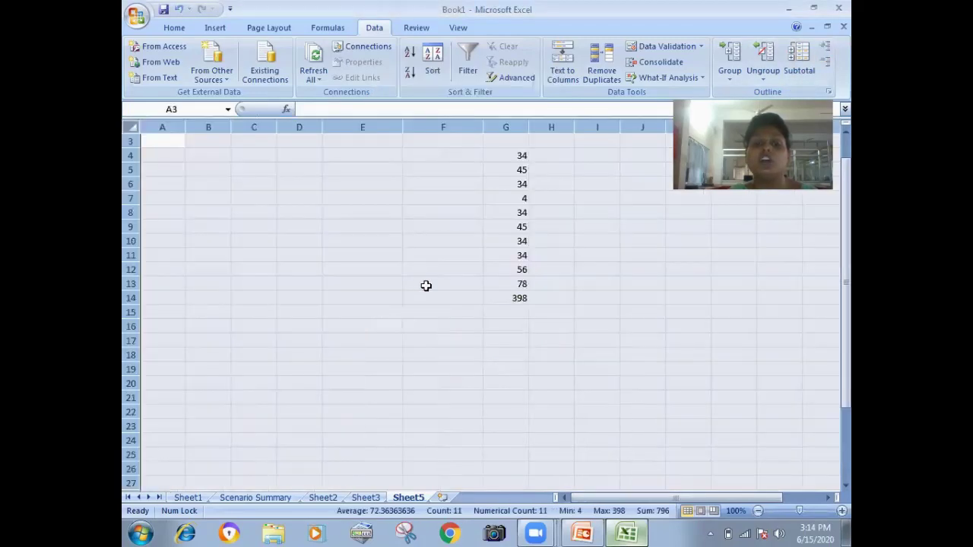
left_click(520, 311)
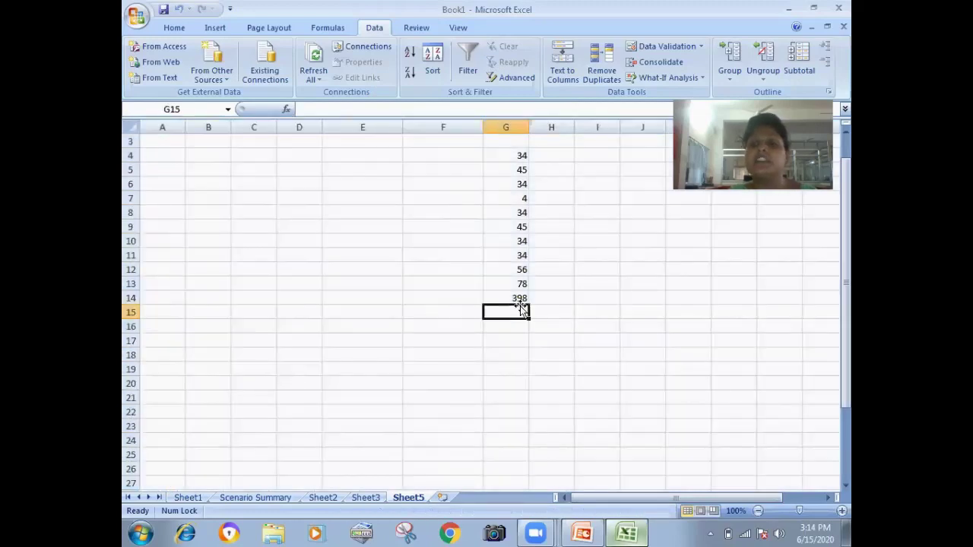